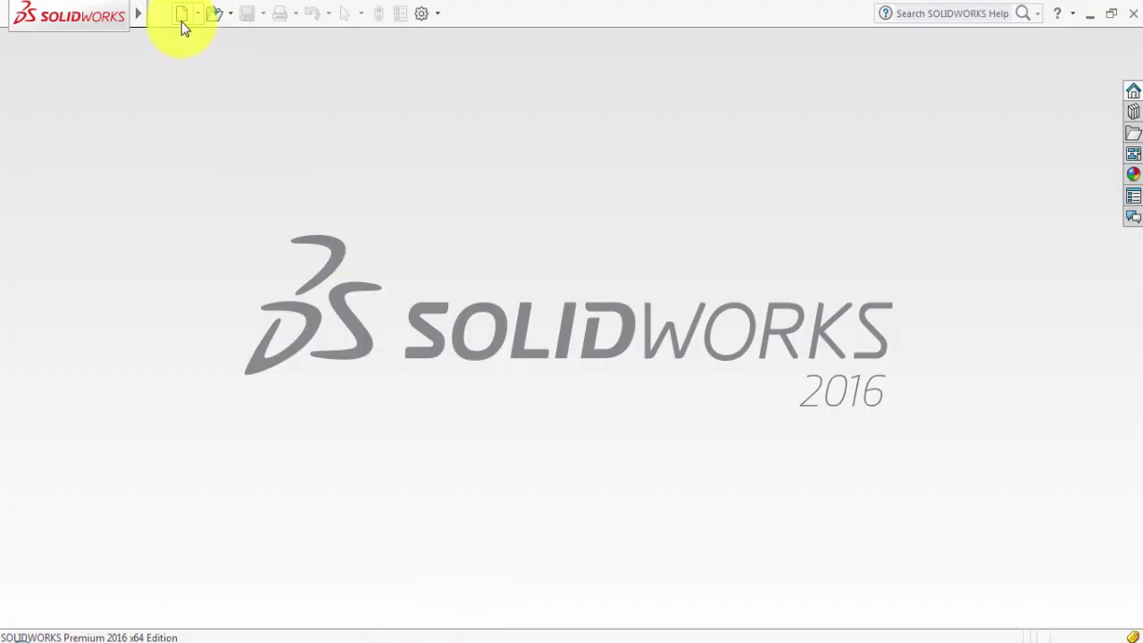
# Create a new part document and start a sketch on the Top Plane.
pyautogui.click(181, 22)
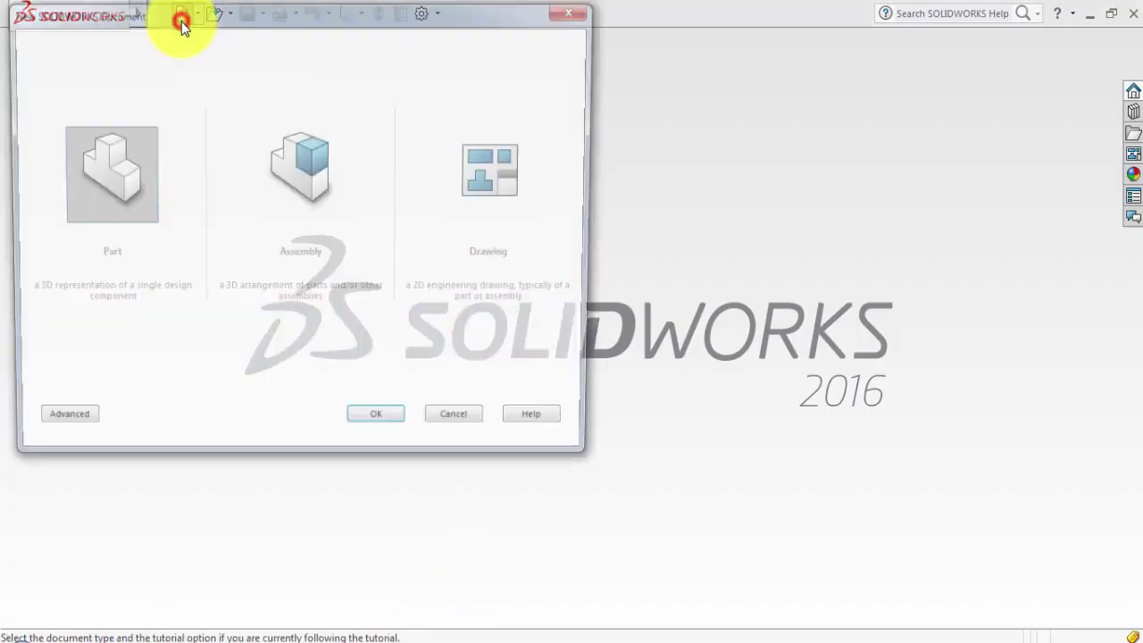
pyautogui.click(381, 427)
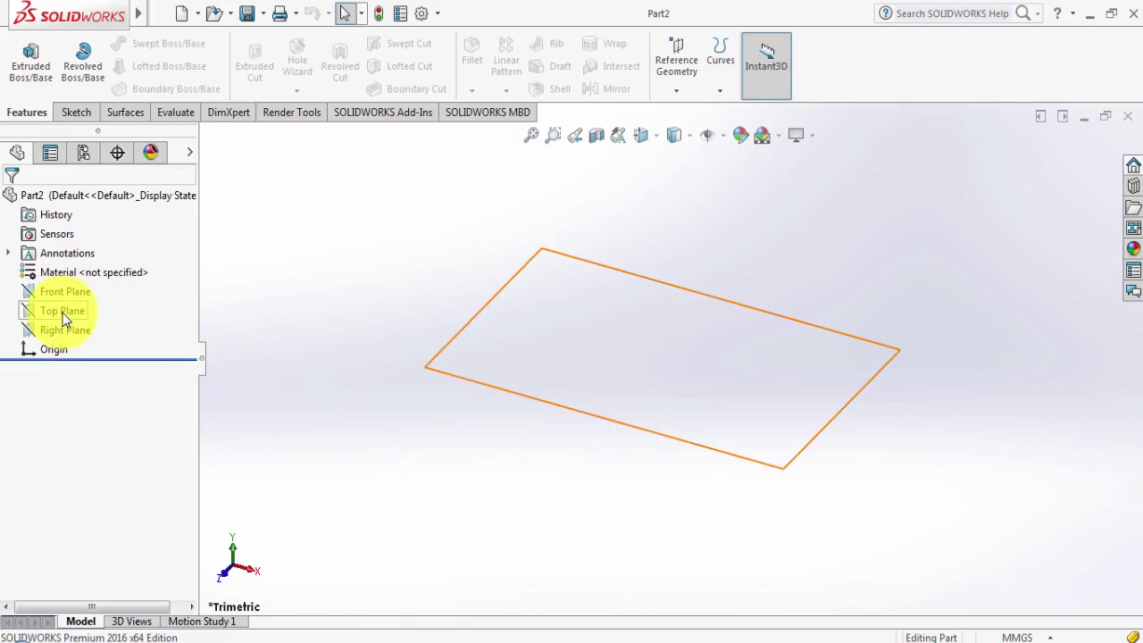
pyautogui.click(63, 312)
pyautogui.click(73, 289)
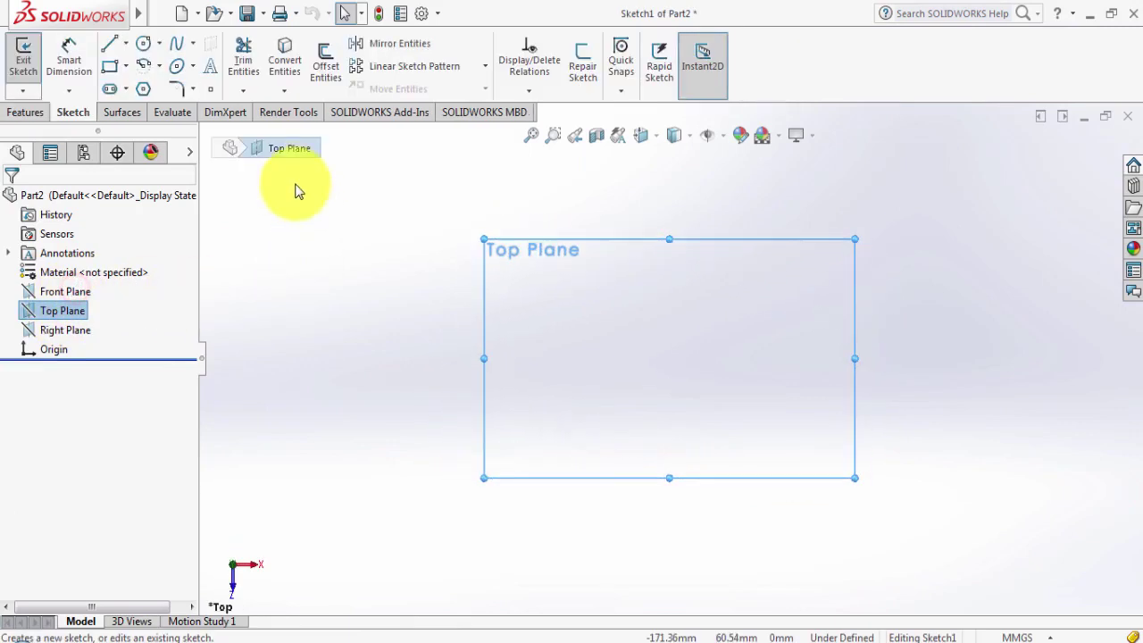
# Draw a corner rectangle from the origin up and to the right, checking the reference drawing.
pyautogui.click(109, 65)
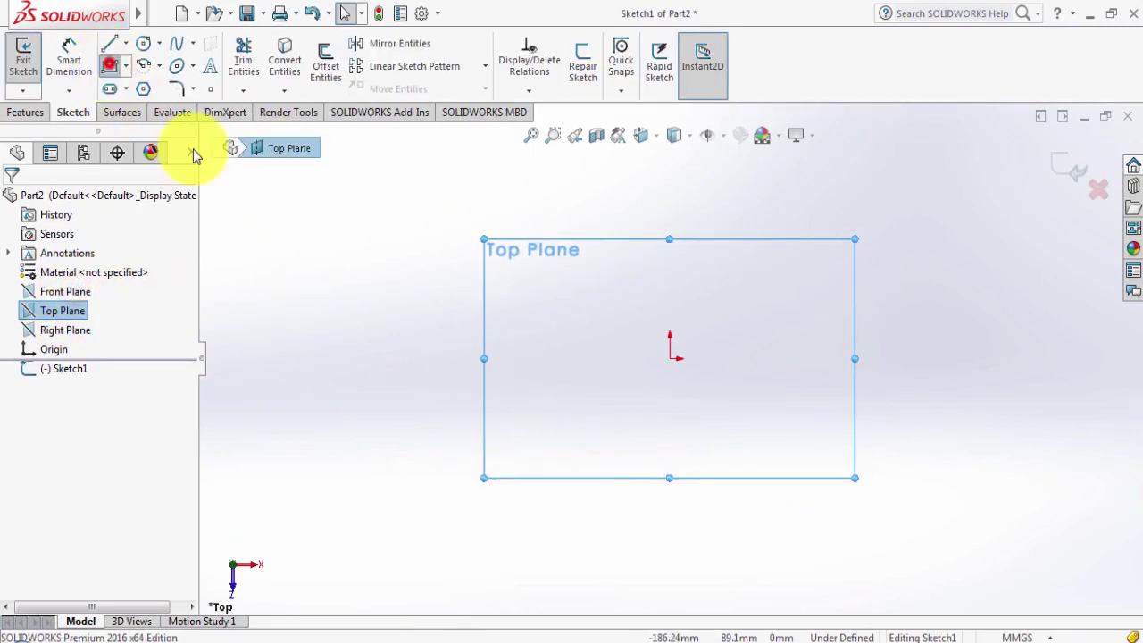
pyautogui.click(668, 358)
pyautogui.click(794, 176)
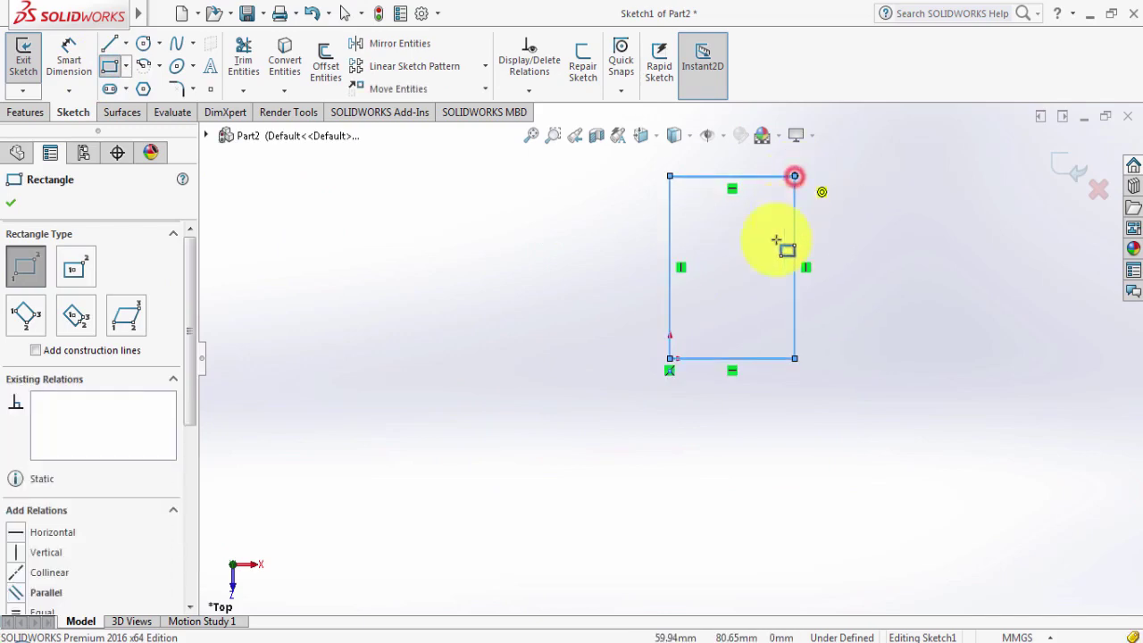
pyautogui.click(348, 633)
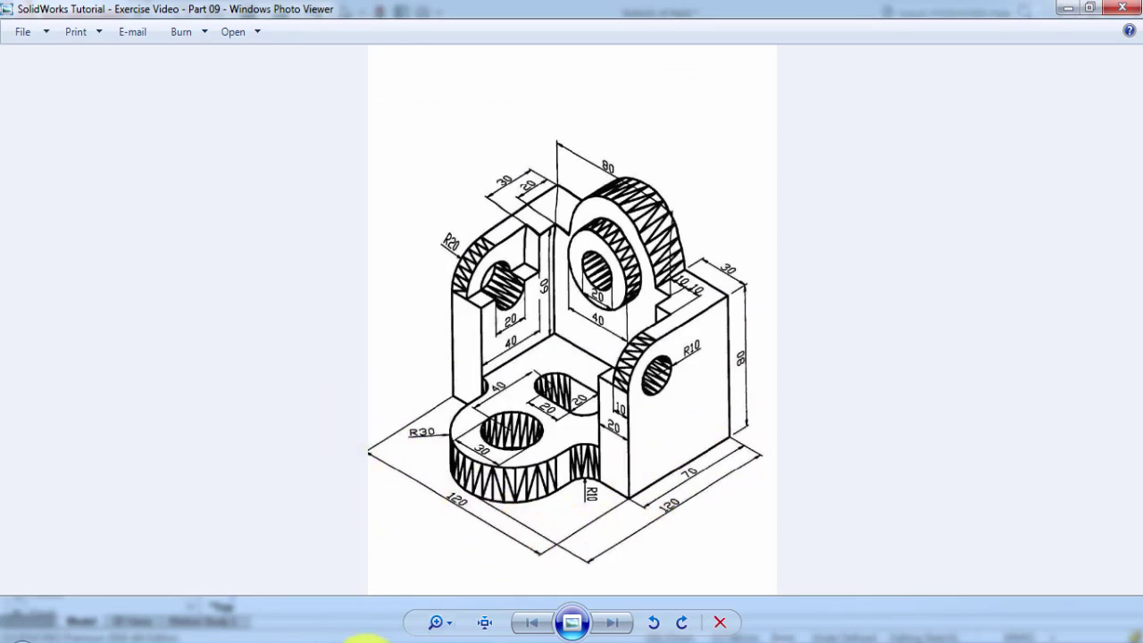
pyautogui.click(330, 635)
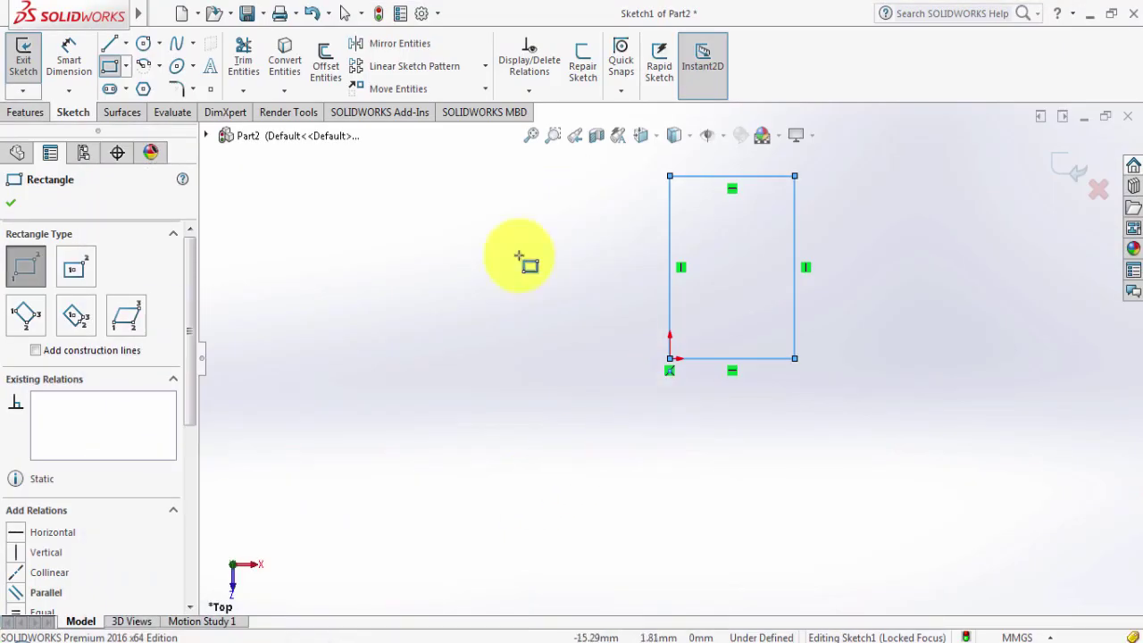
pyautogui.click(66, 61)
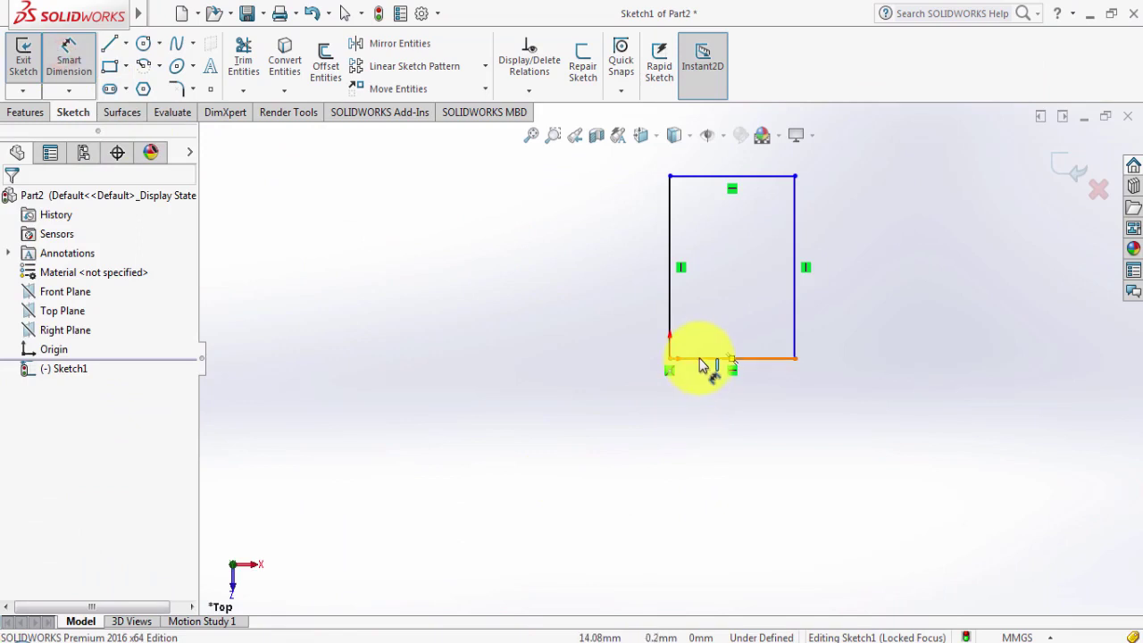
# Dimension the rectangle's bottom edge to 70 and its left edge to 120.
pyautogui.click(706, 359)
pyautogui.click(719, 422)
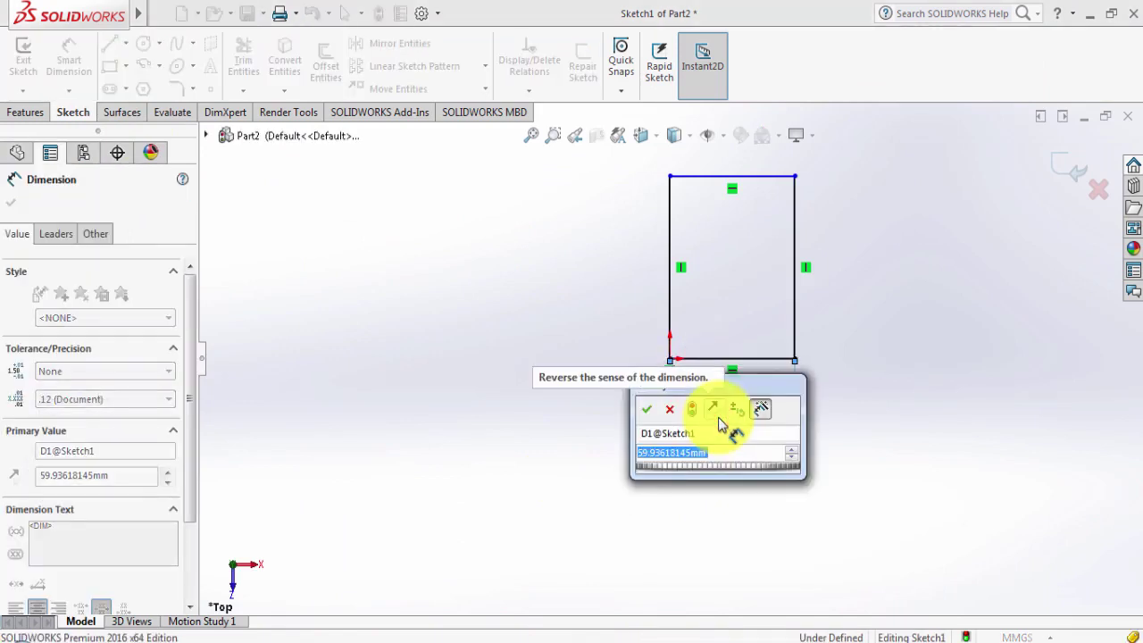
pyautogui.write('70')
pyautogui.press('Return')
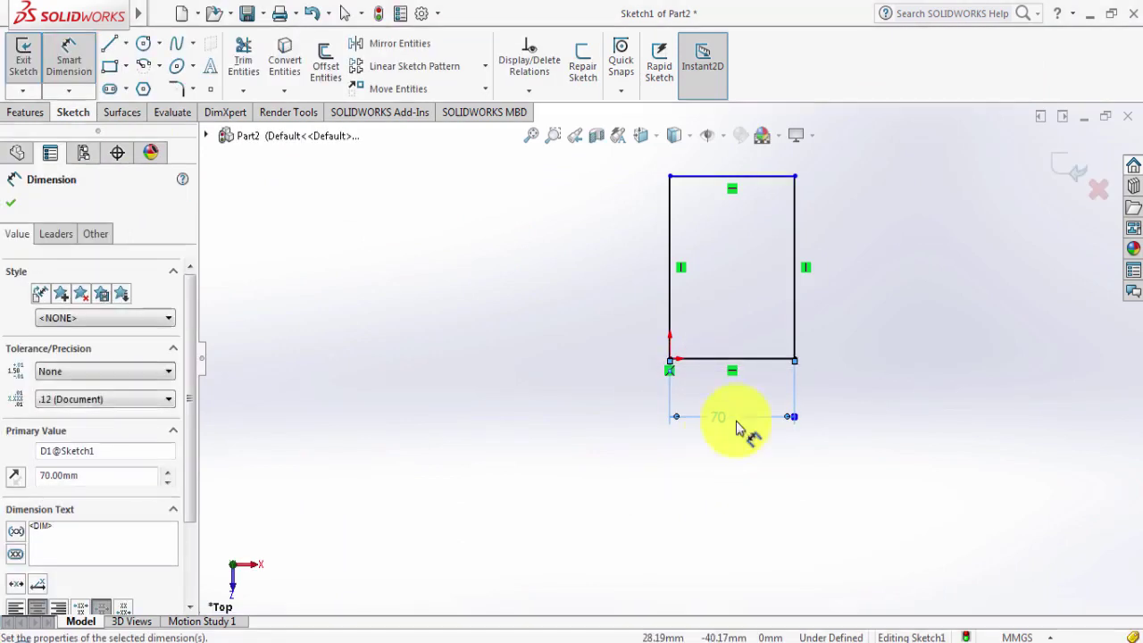
pyautogui.click(670, 300)
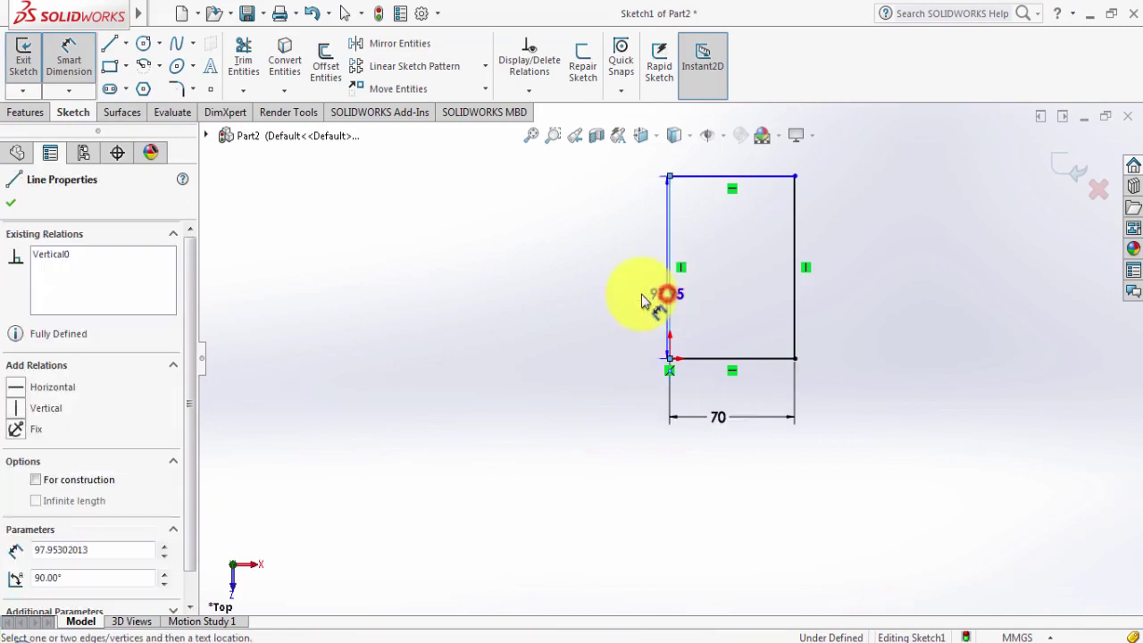
pyautogui.click(613, 296)
pyautogui.write('12')
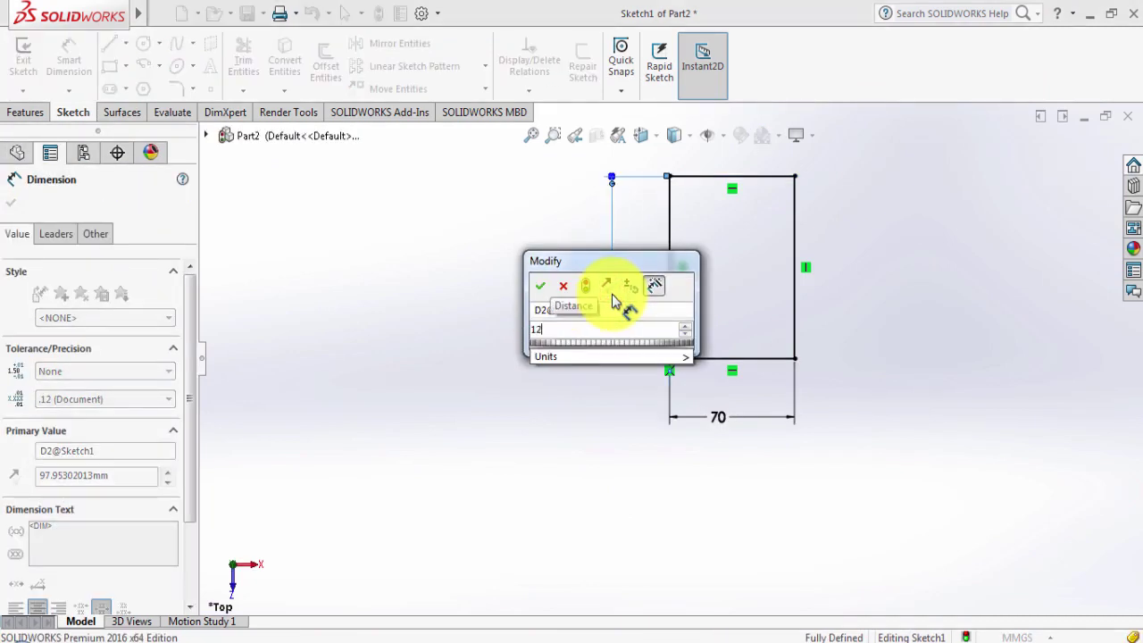
pyautogui.write('0')
pyautogui.press('Return')
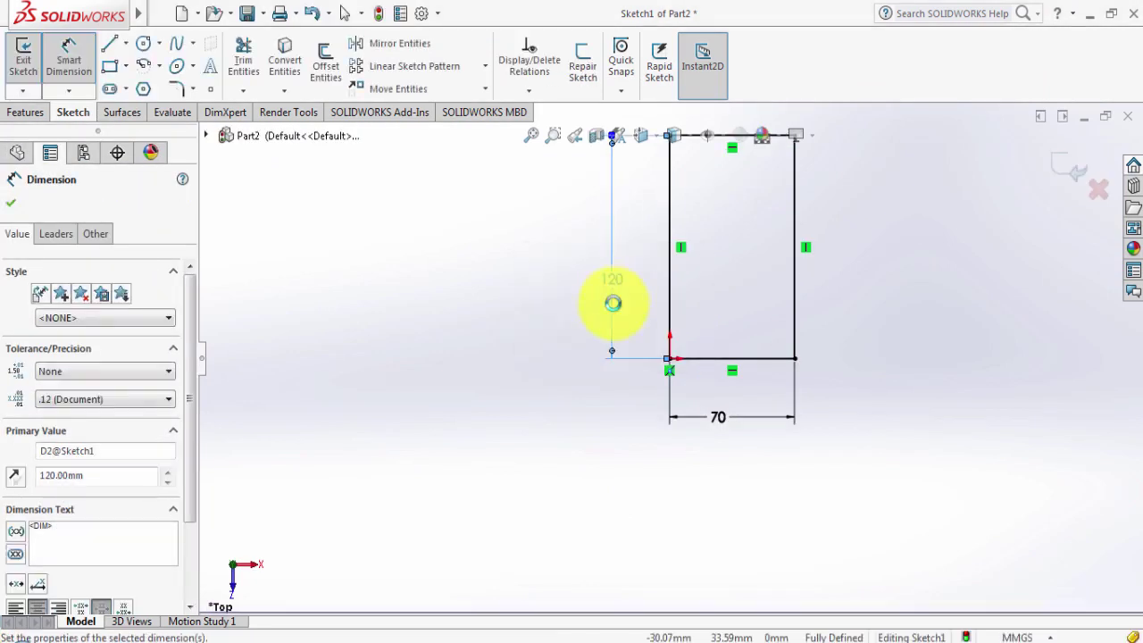
pyautogui.click(13, 203)
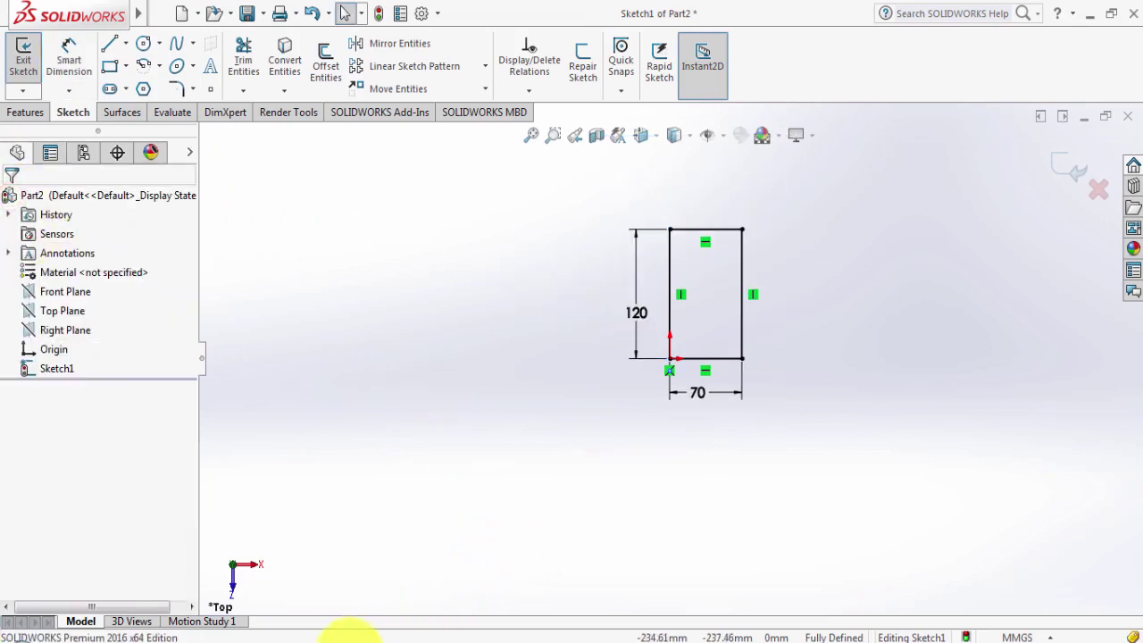
pyautogui.click(339, 636)
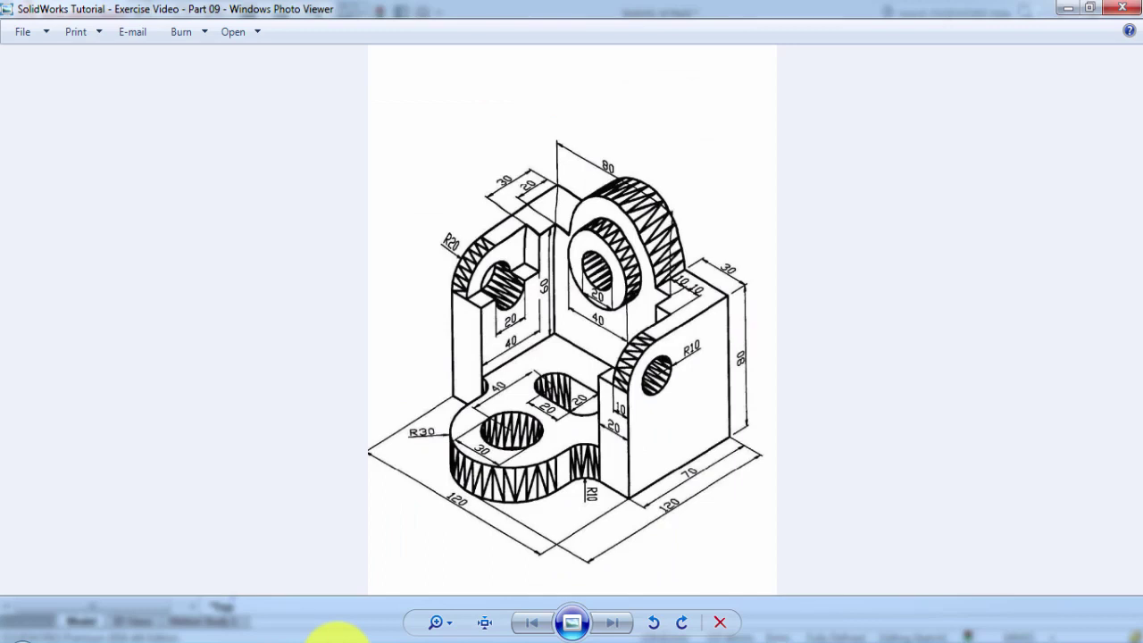
# Draw a circle to the left of the rectangle.
pyautogui.click(339, 635)
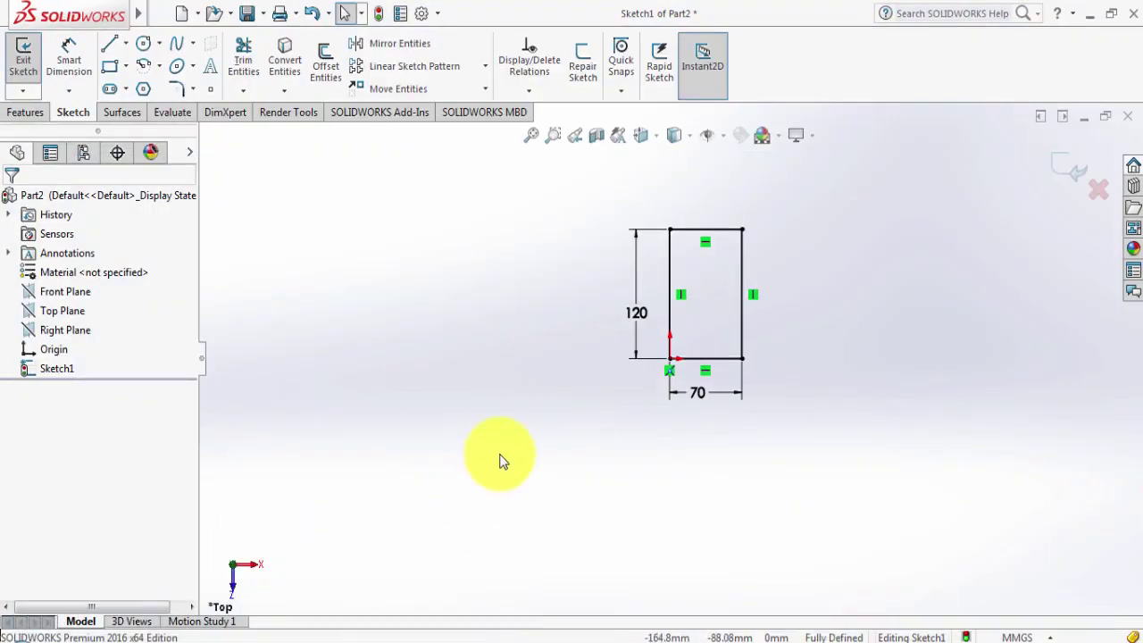
pyautogui.click(143, 43)
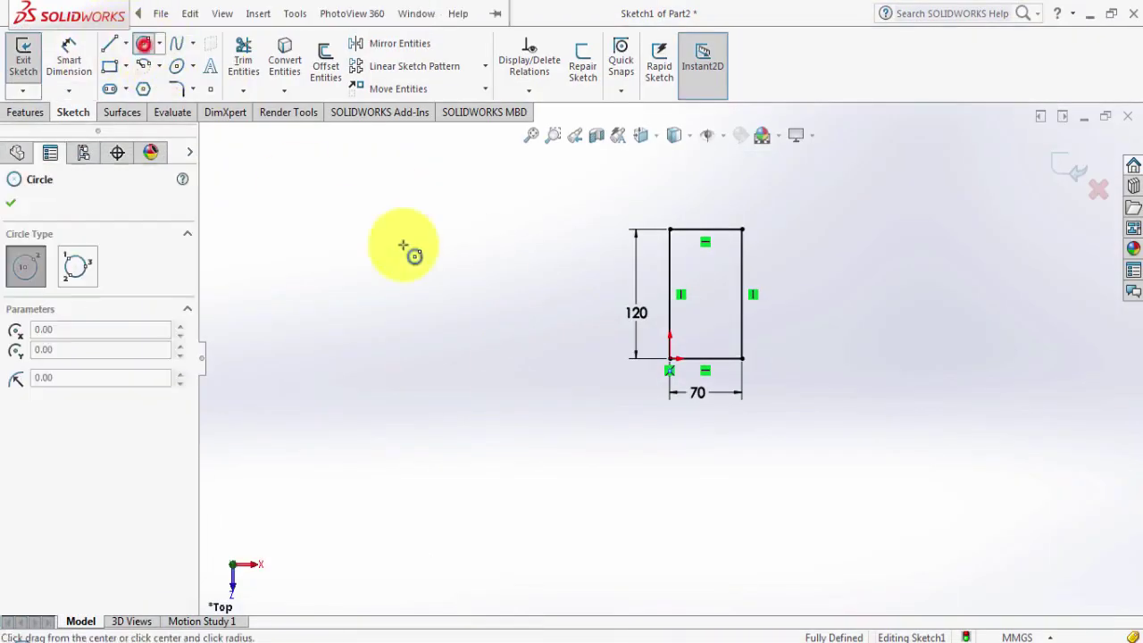
pyautogui.click(587, 293)
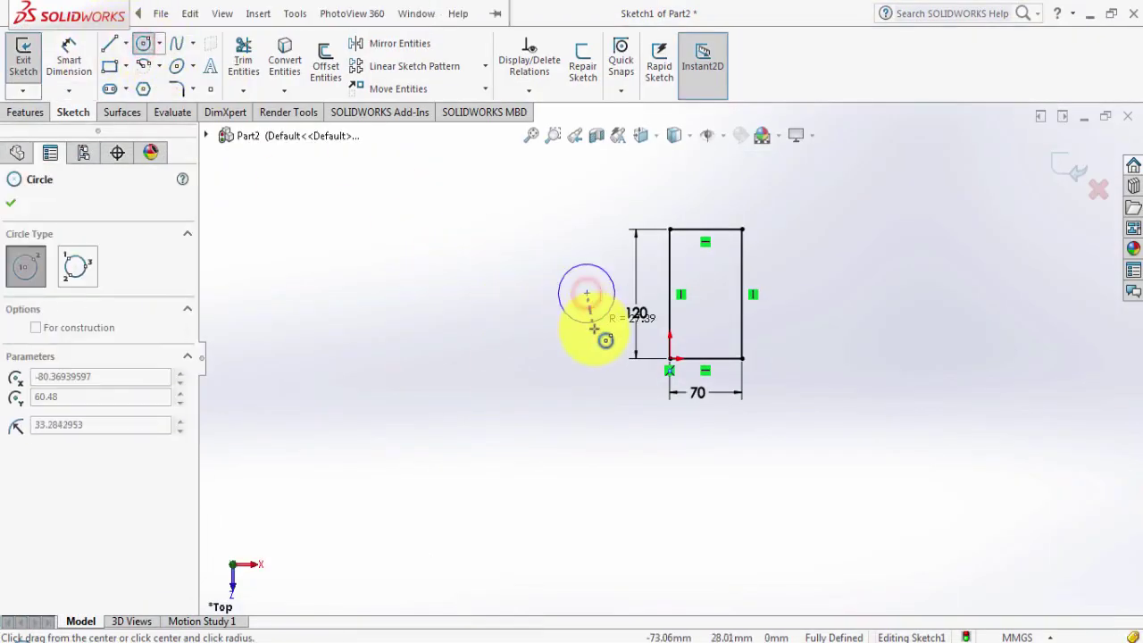
pyautogui.click(594, 331)
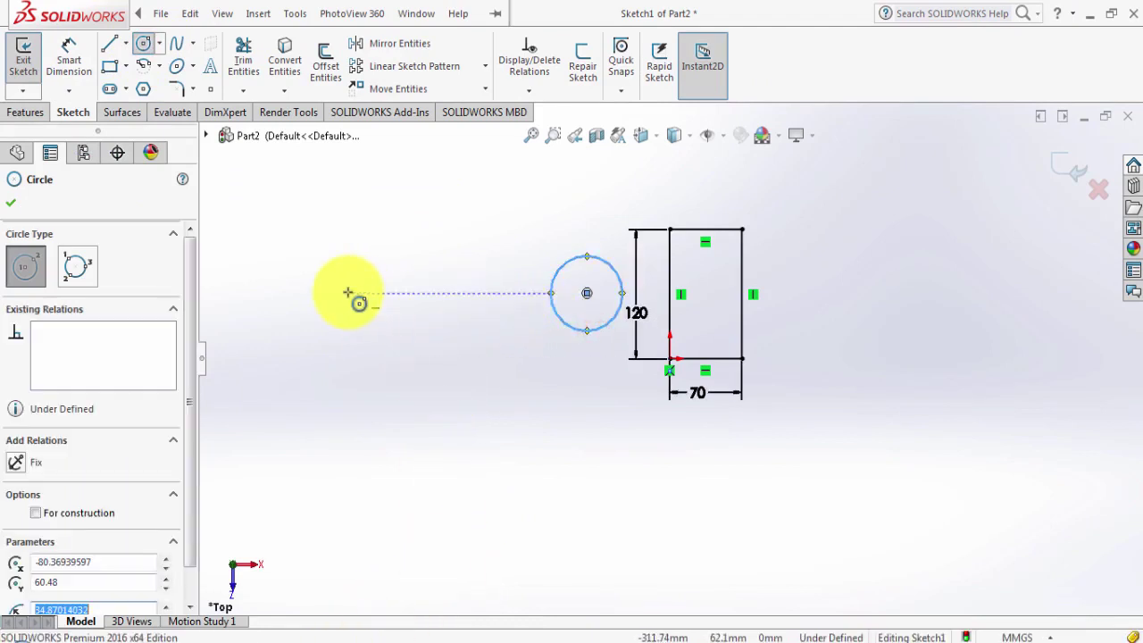
pyautogui.click(73, 50)
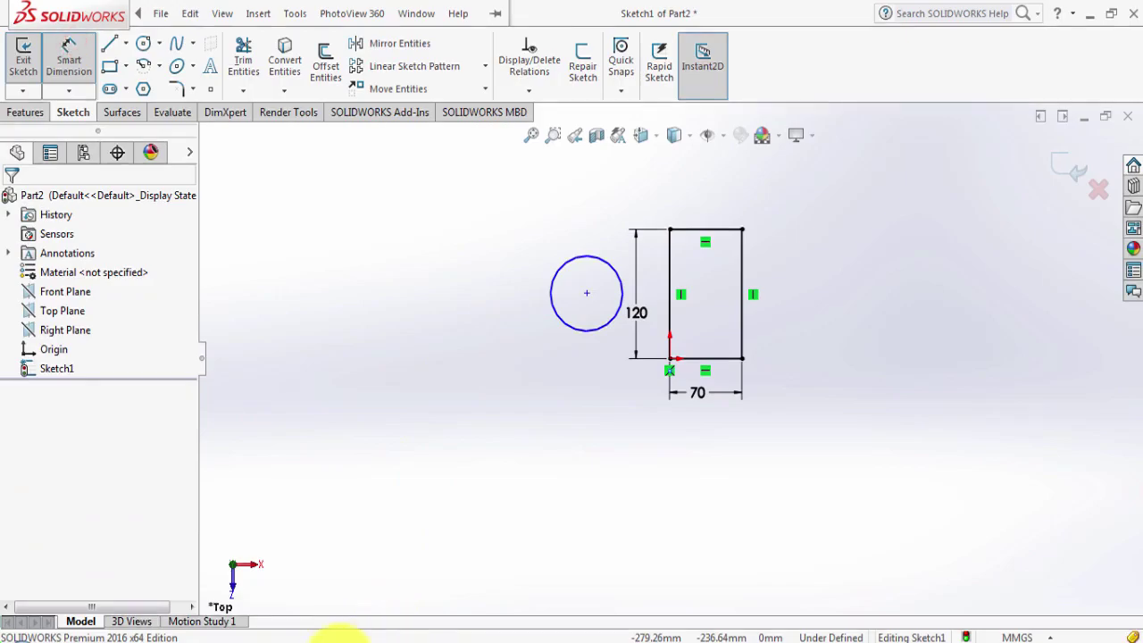
# Dimension the circle's diameter to 30 mm.
pyautogui.click(357, 636)
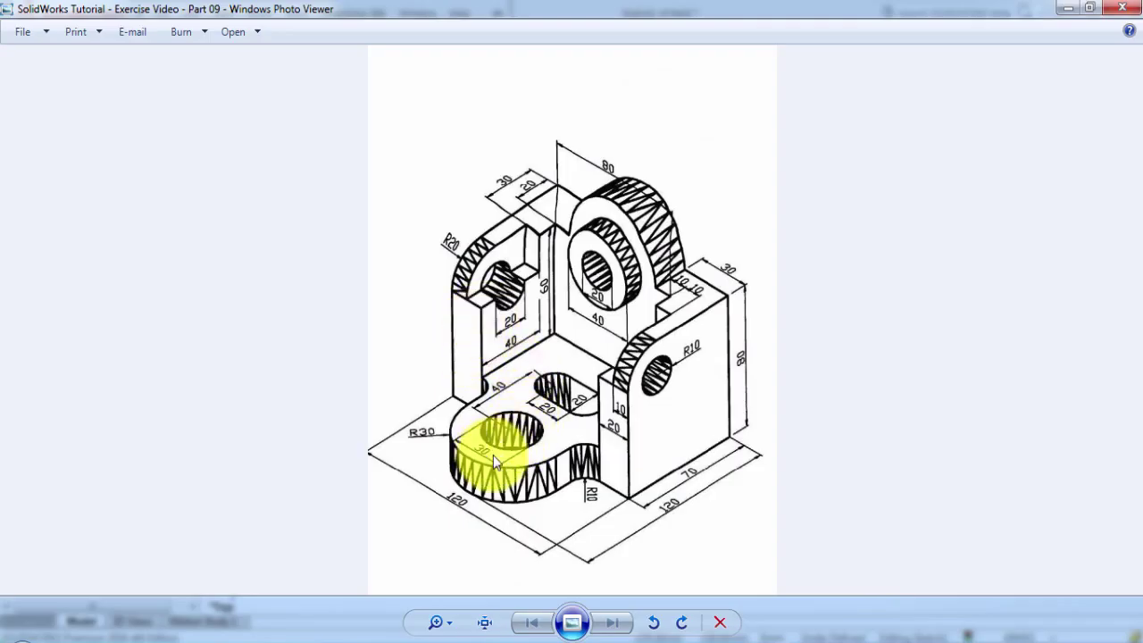
pyautogui.click(353, 634)
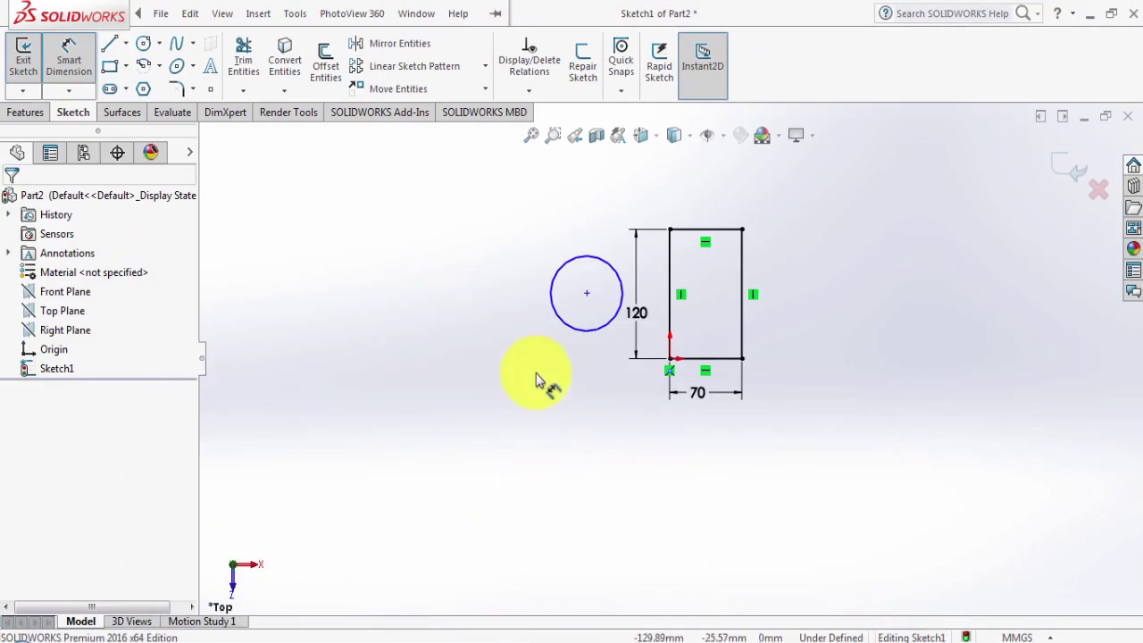
pyautogui.click(553, 311)
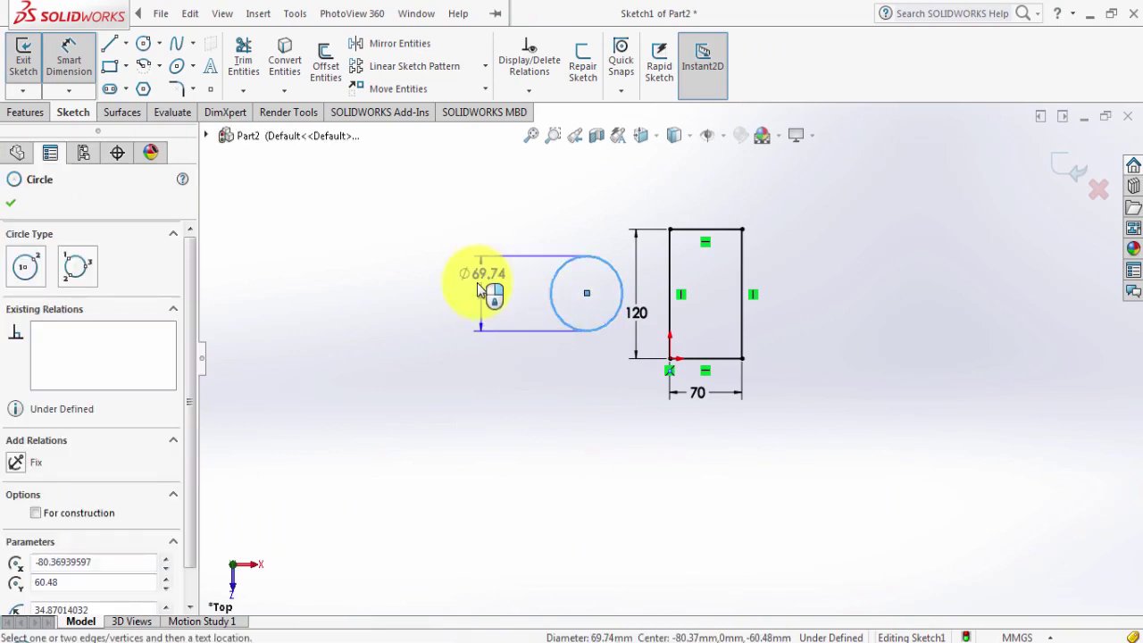
pyautogui.click(480, 290)
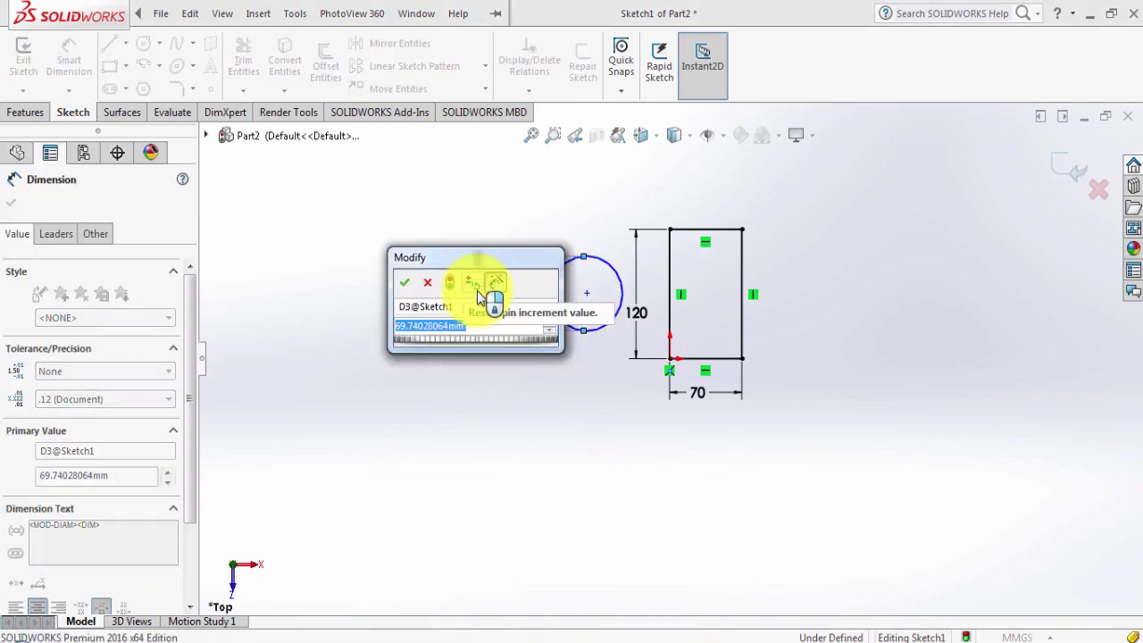
pyautogui.write('30')
pyautogui.press('Return')
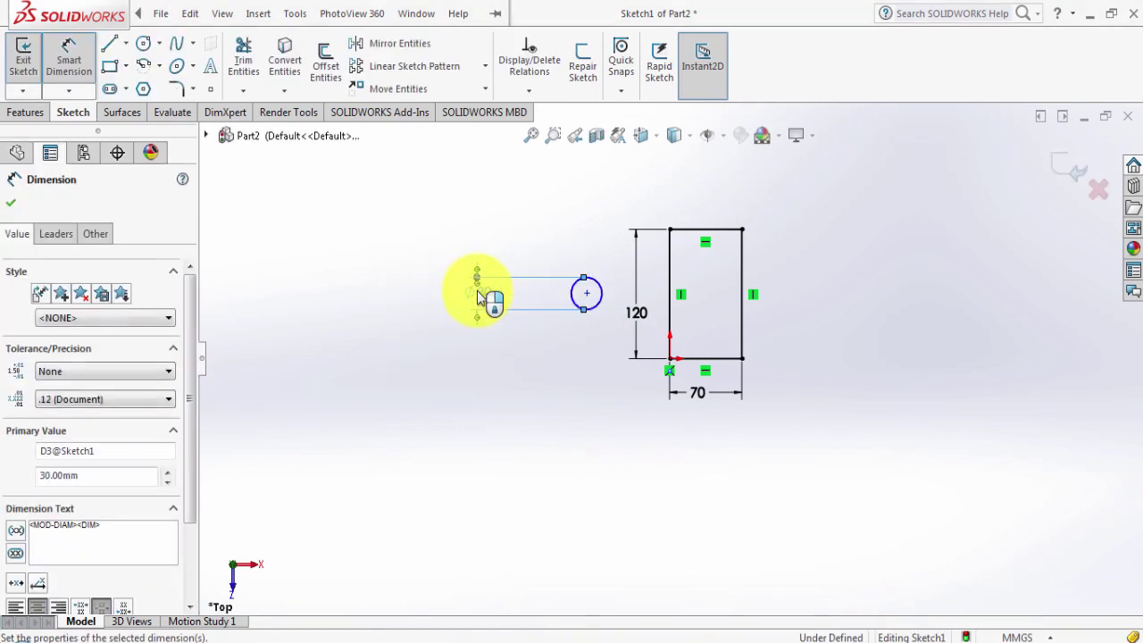
pyautogui.scroll(-1, 643, 271)
pyautogui.scroll(-1, 643, 268)
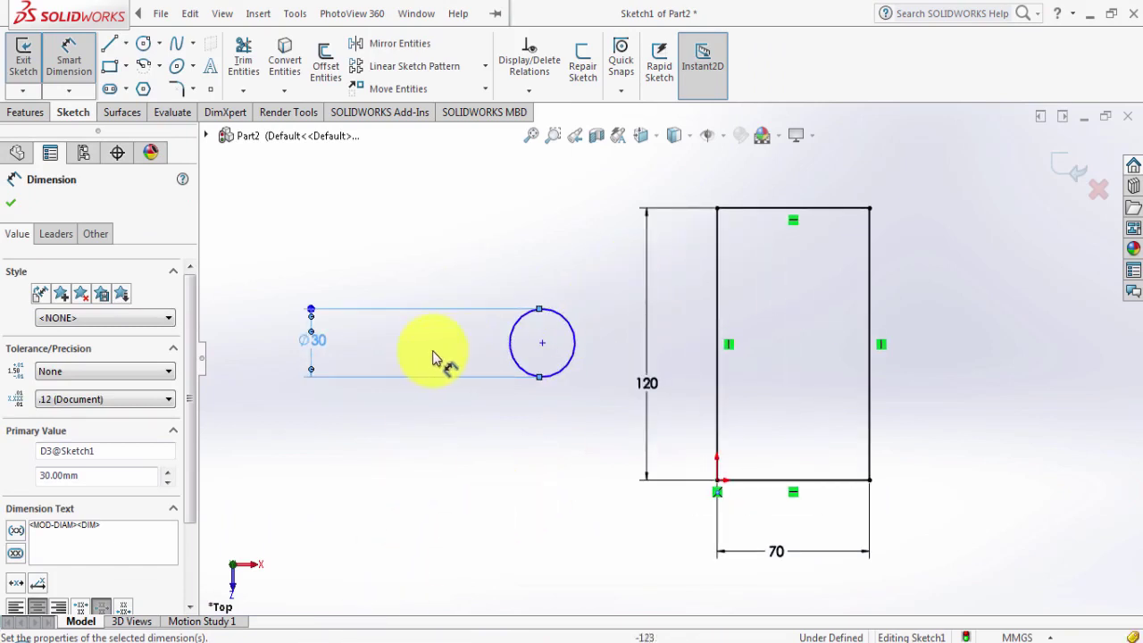
# Make the circle's centre horizontal with the midpoint of the rectangle's left edge.
pyautogui.click(15, 207)
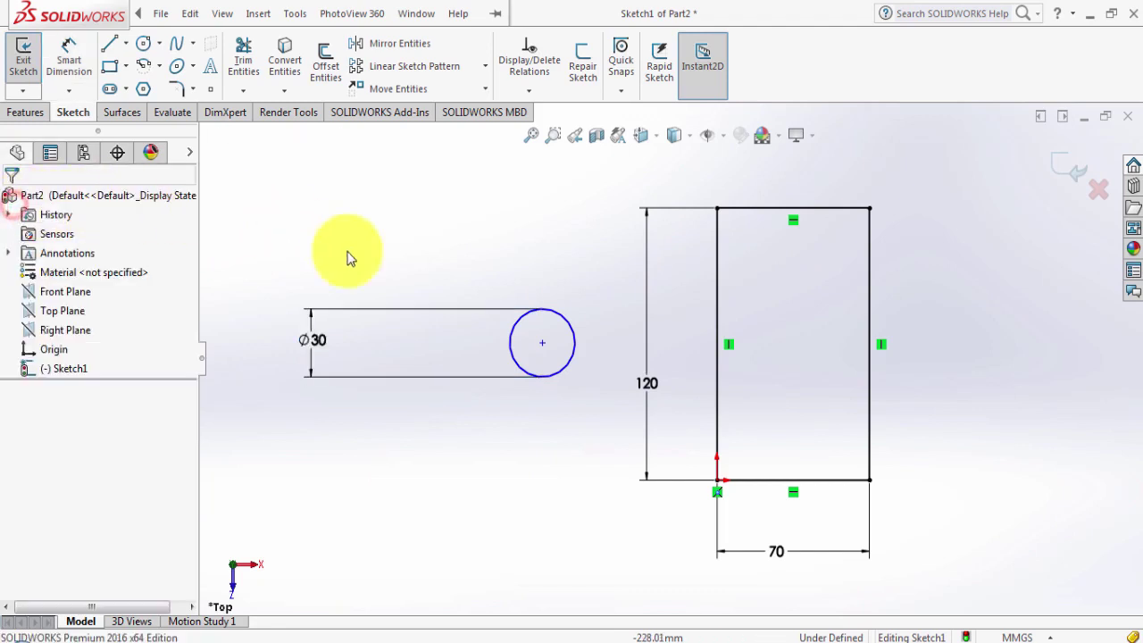
pyautogui.click(543, 344)
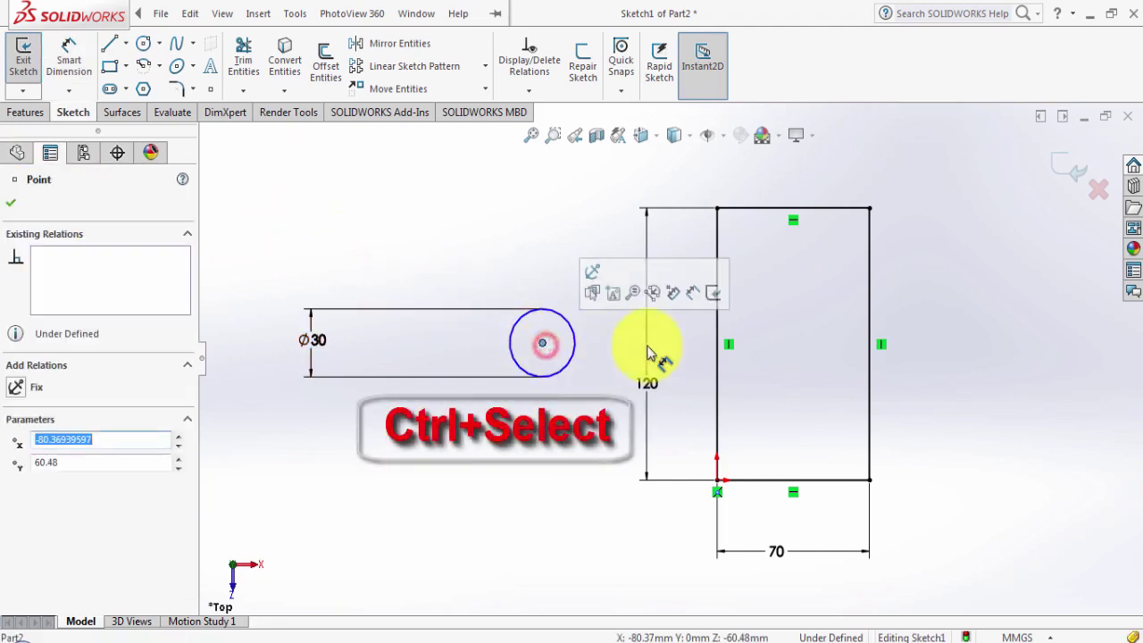
pyautogui.keyDown('ctrl'); pyautogui.click(720, 346); pyautogui.keyUp('ctrl')
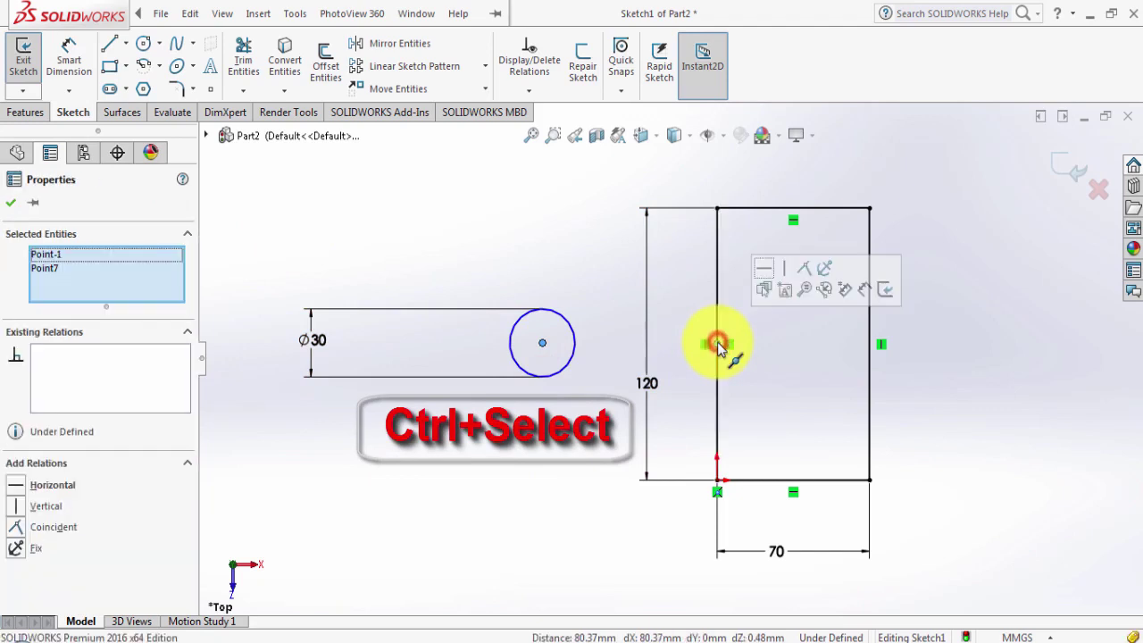
pyautogui.click(765, 270)
pyautogui.click(555, 455)
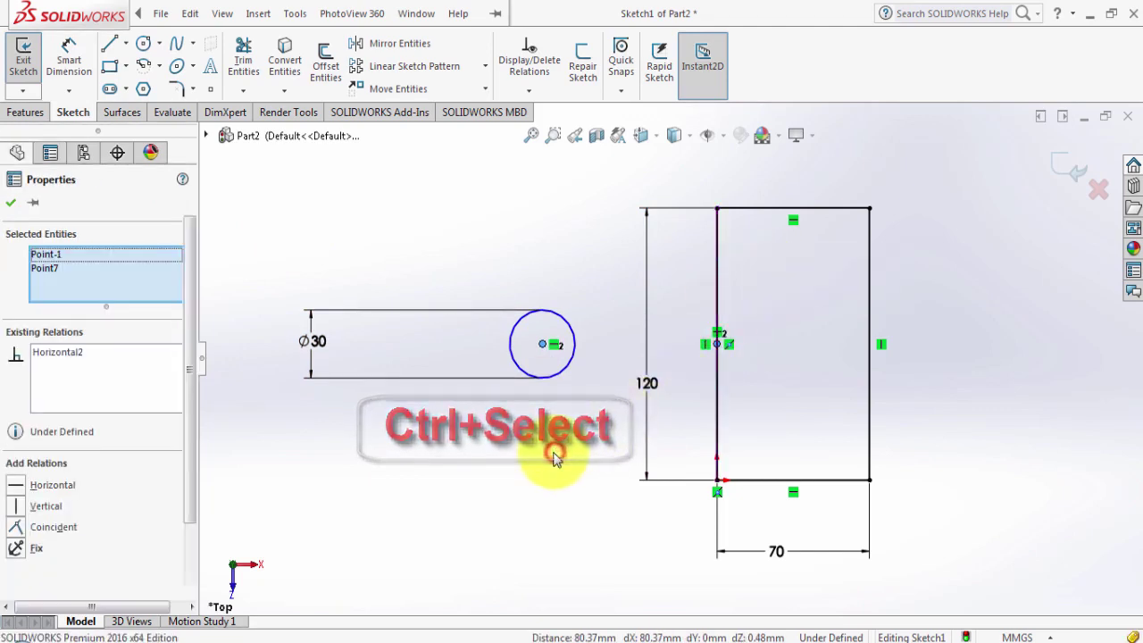
# Make the Ø30 circle tangent to the rectangle's left edge.
pyautogui.keyDown('ctrl'); pyautogui.click(573, 351); pyautogui.keyUp('ctrl')
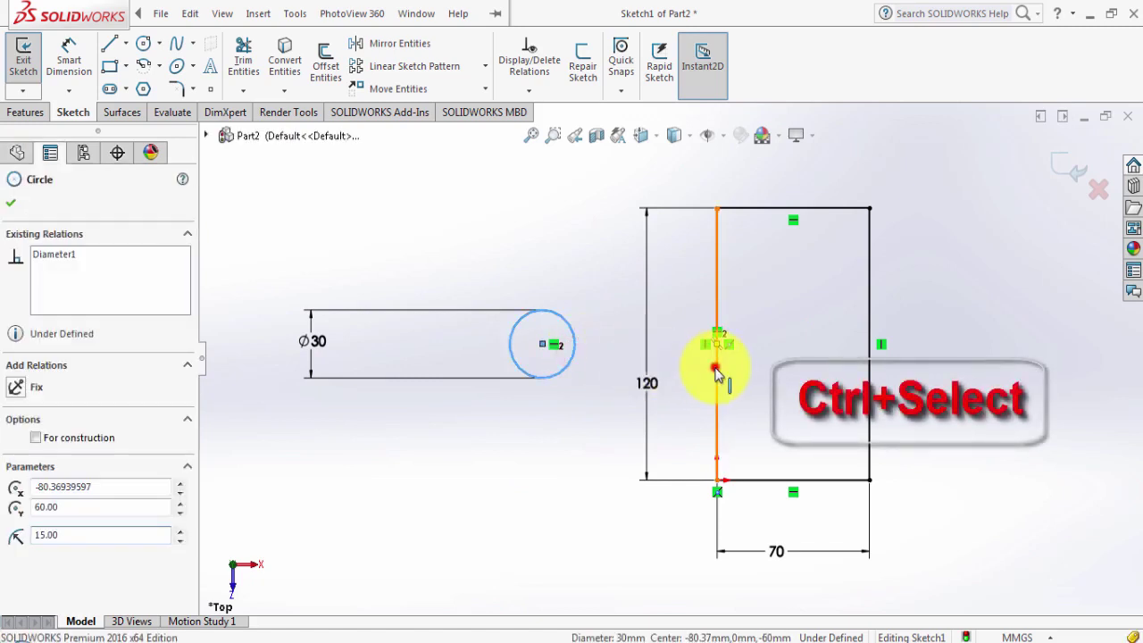
pyautogui.keyDown('ctrl'); pyautogui.click(717, 373); pyautogui.keyUp('ctrl')
pyautogui.click(759, 291)
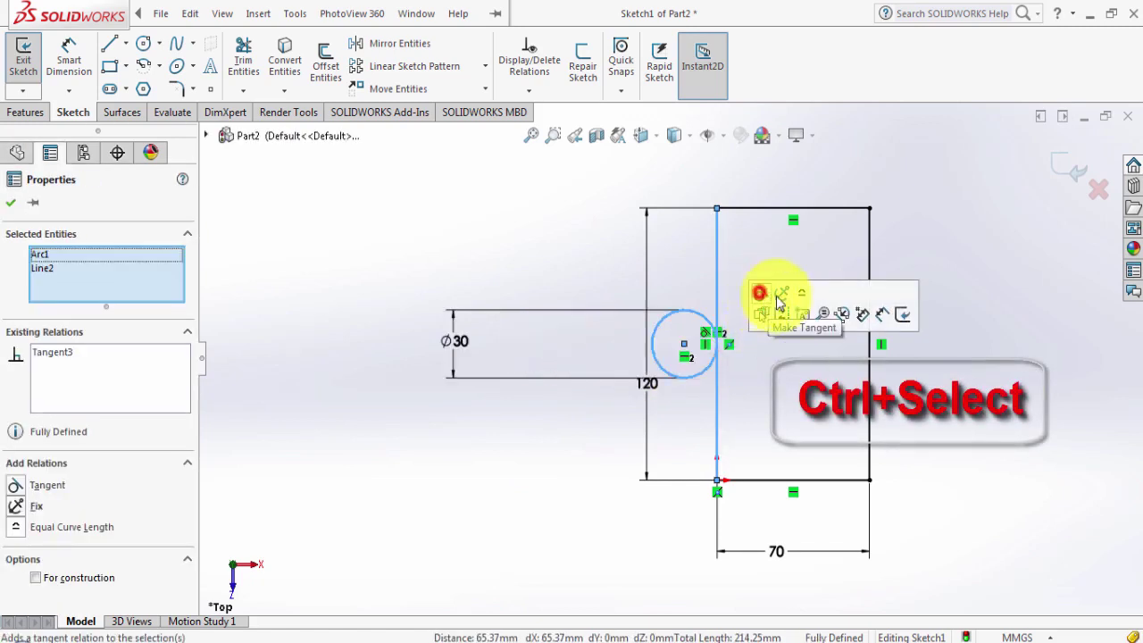
pyautogui.click(1028, 420)
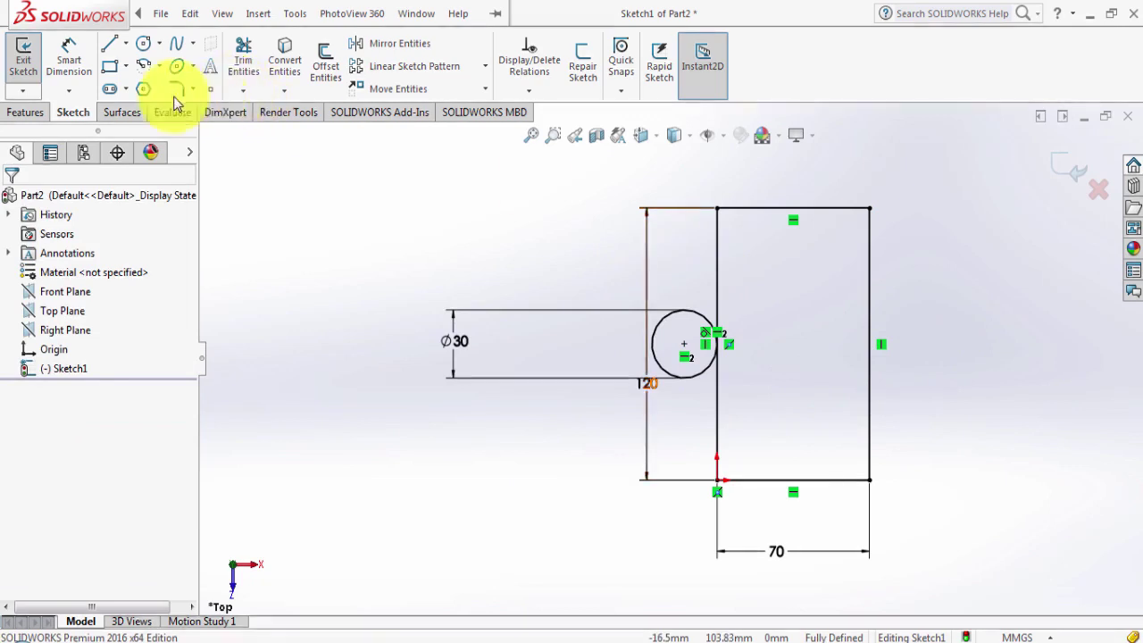
# Draw a larger circle centred on the Ø30 circle's centre.
pyautogui.click(144, 49)
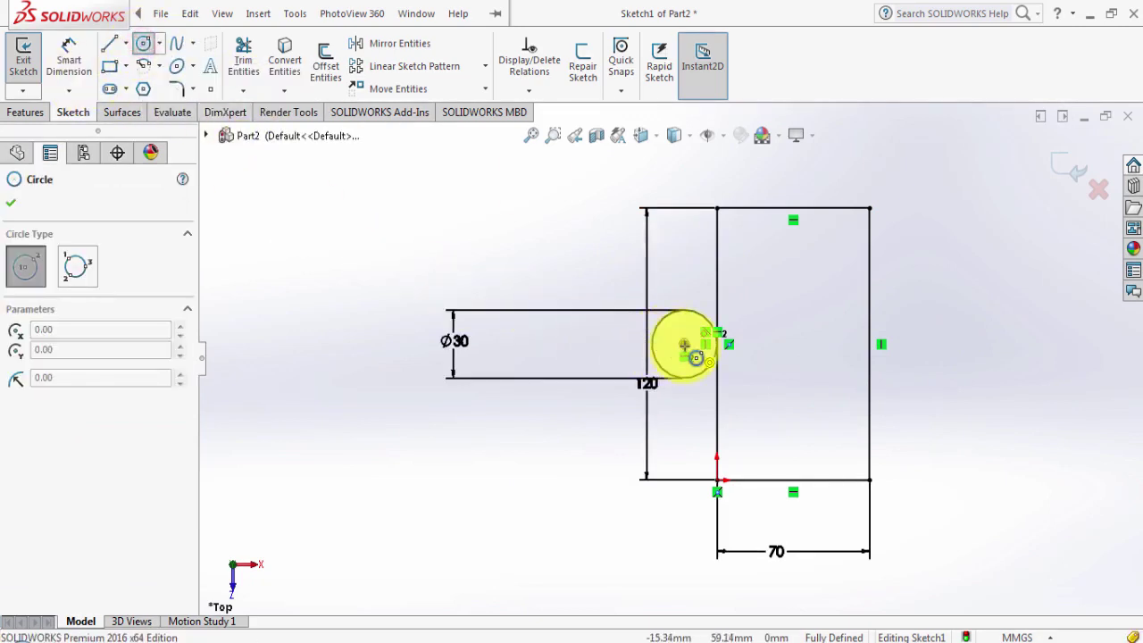
pyautogui.click(683, 345)
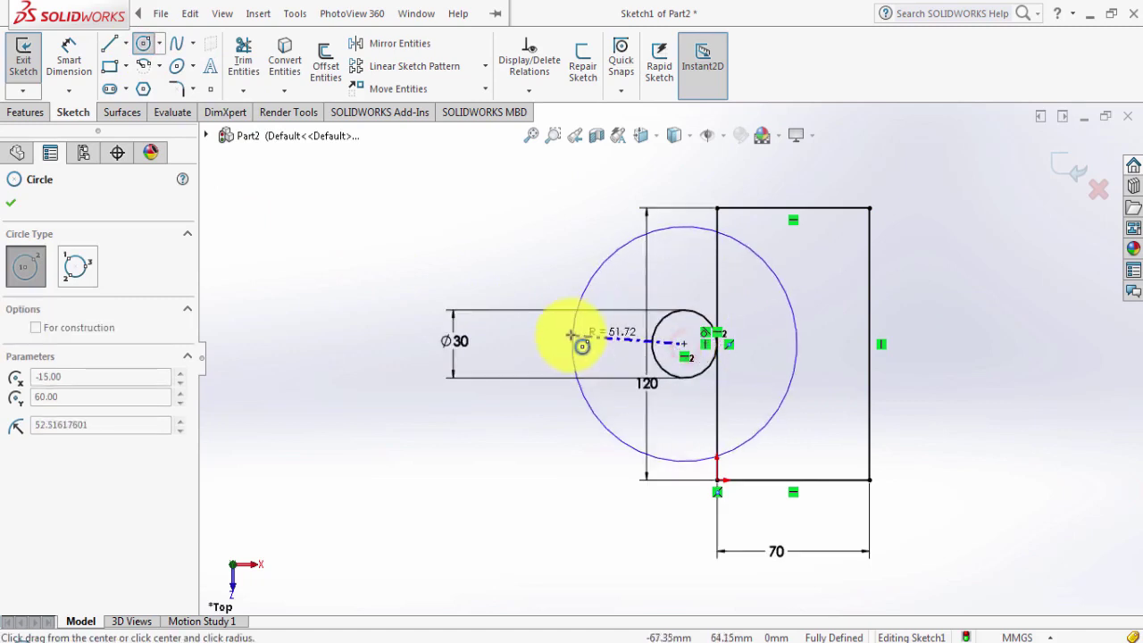
pyautogui.click(602, 336)
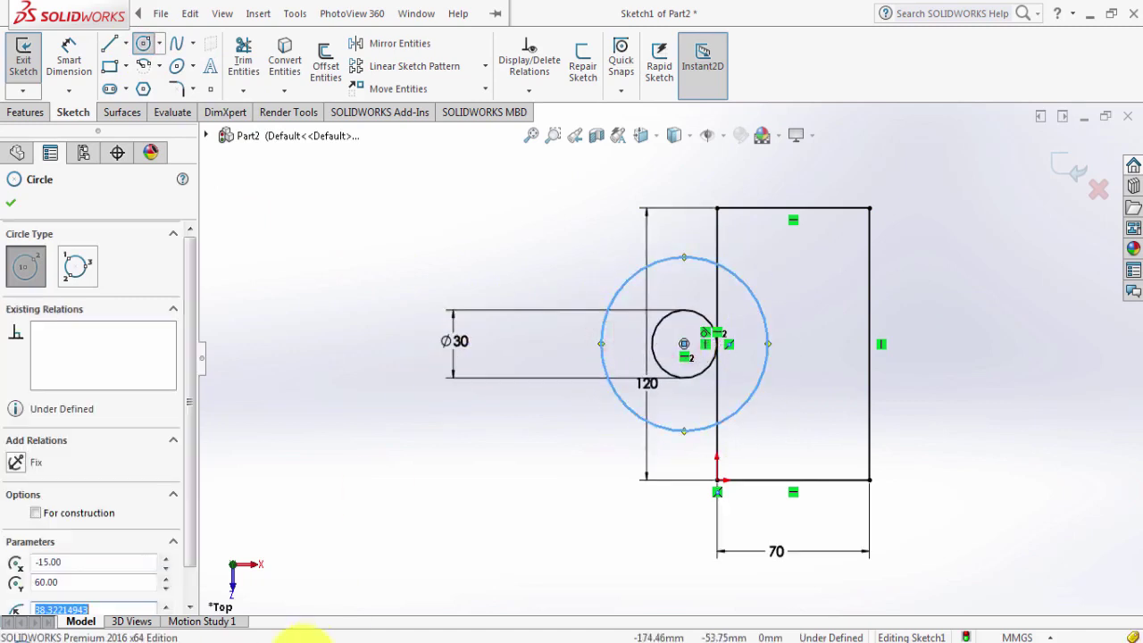
pyautogui.click(342, 640)
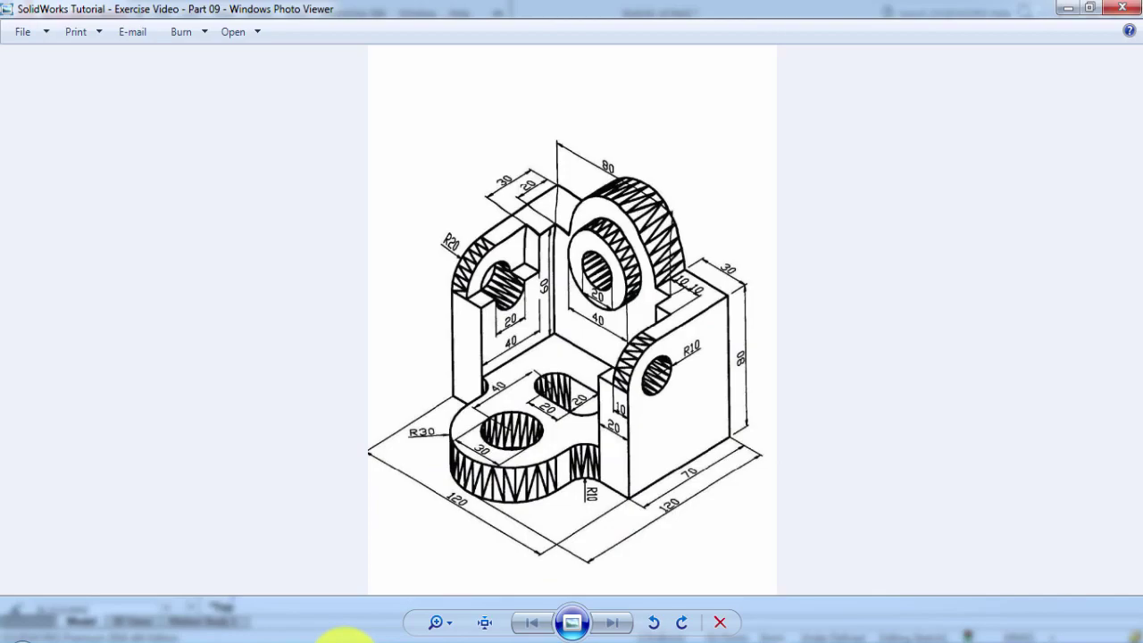
pyautogui.click(341, 639)
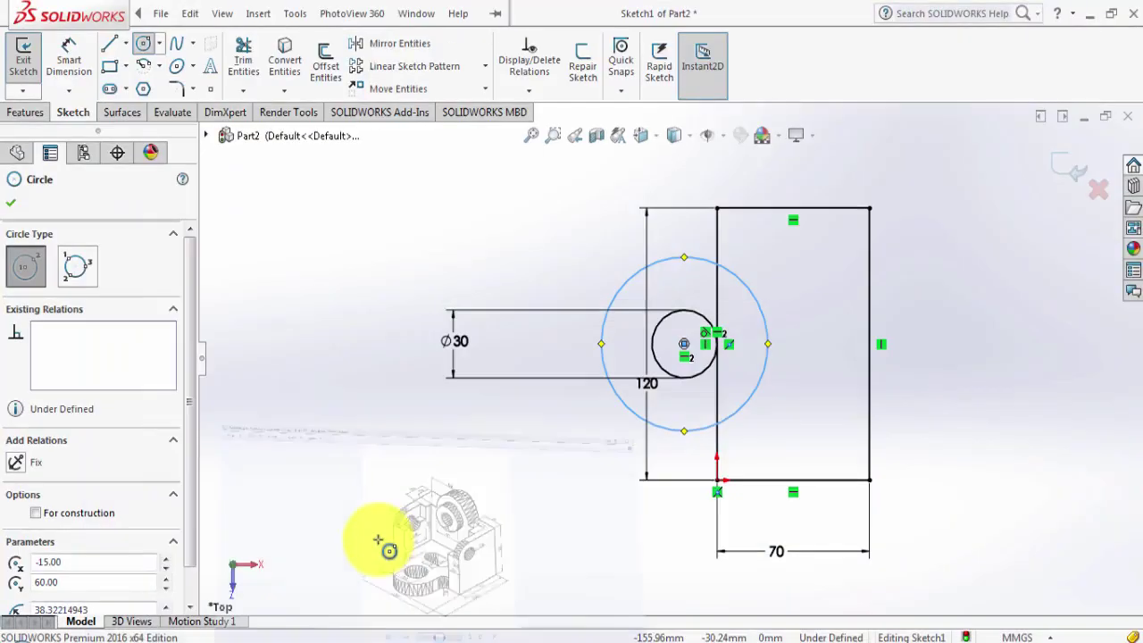
pyautogui.click(402, 625)
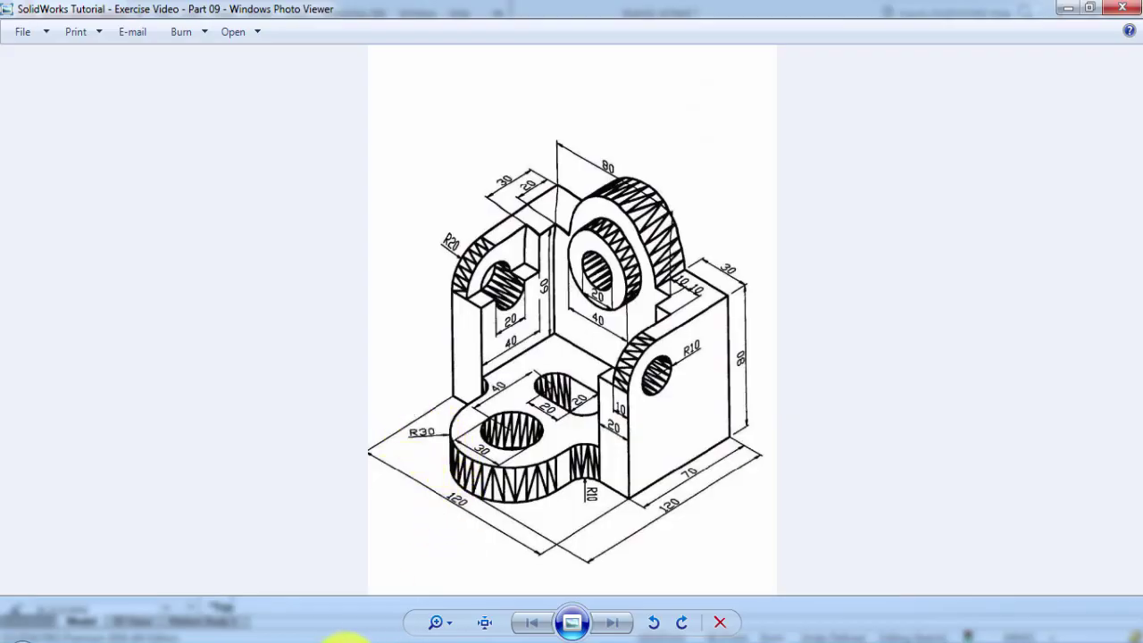
pyautogui.click(412, 636)
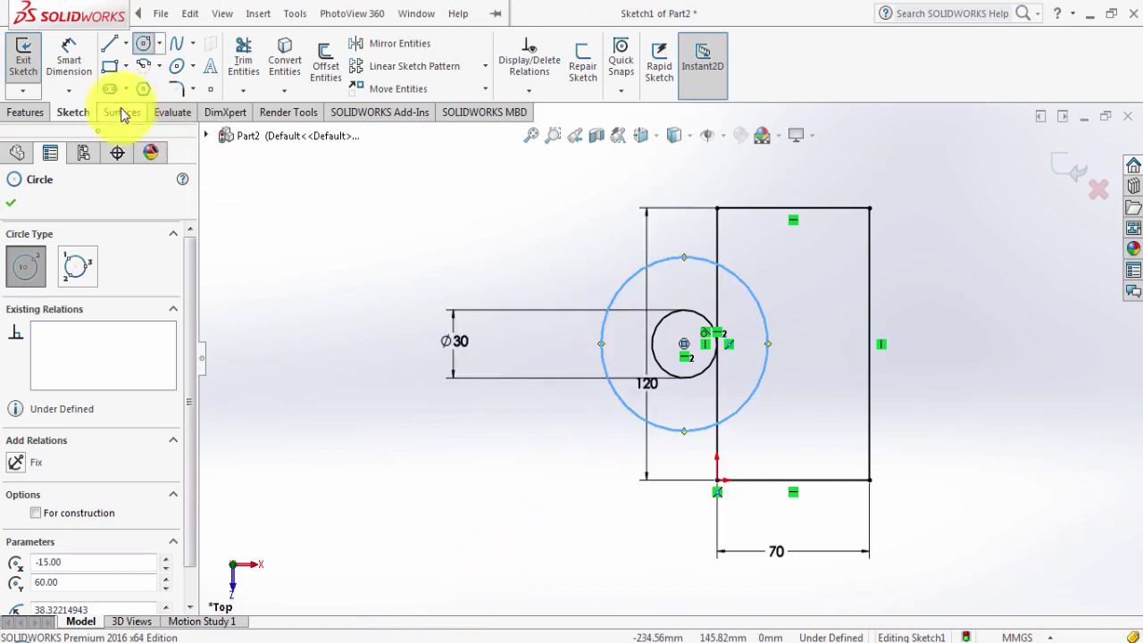
# Dimension the larger circle's diameter to 60 mm.
pyautogui.click(65, 52)
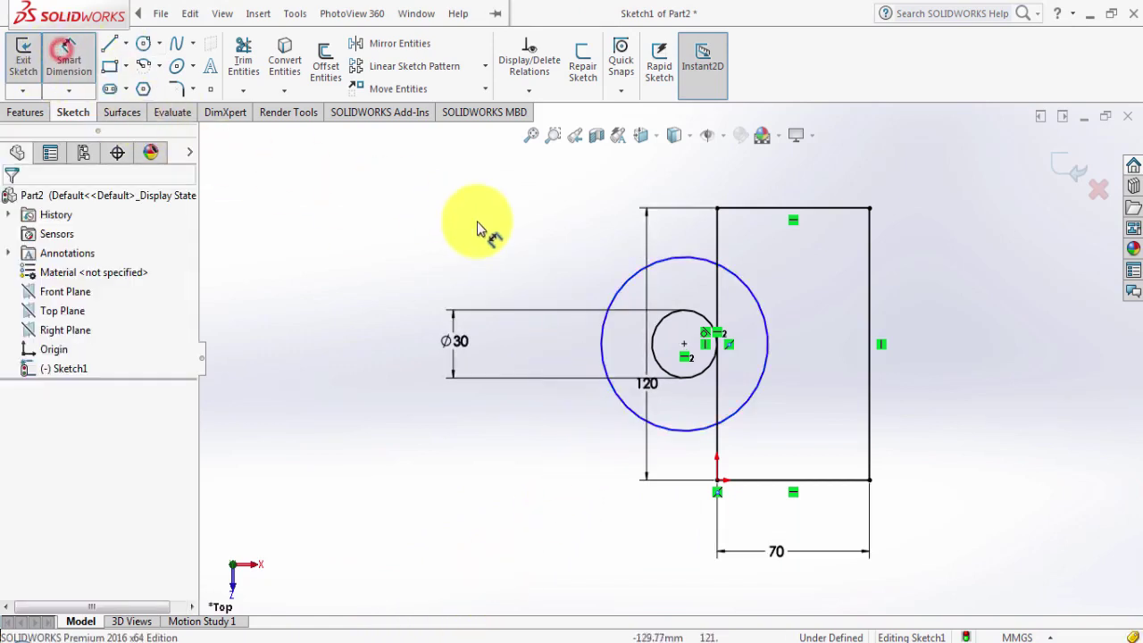
pyautogui.click(615, 302)
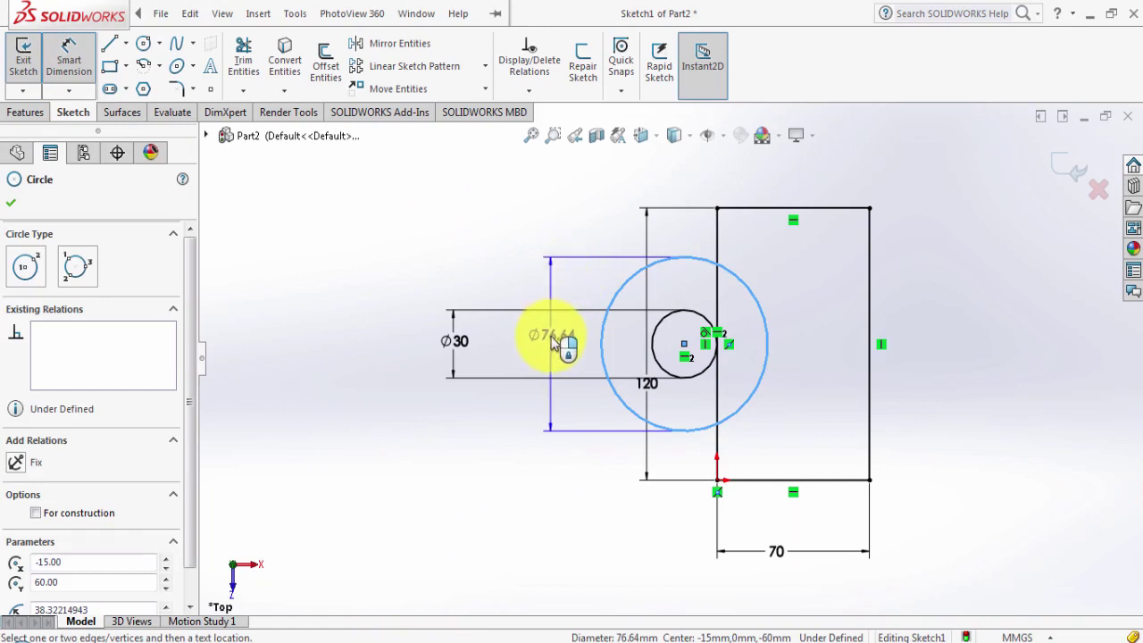
pyautogui.click(554, 348)
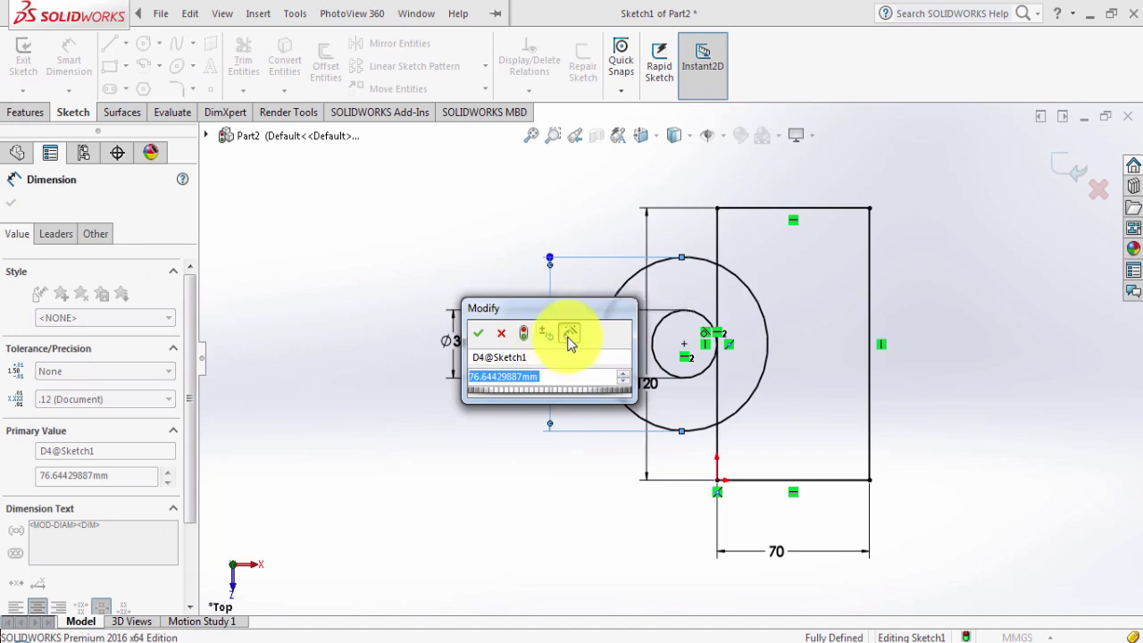
pyautogui.write('60')
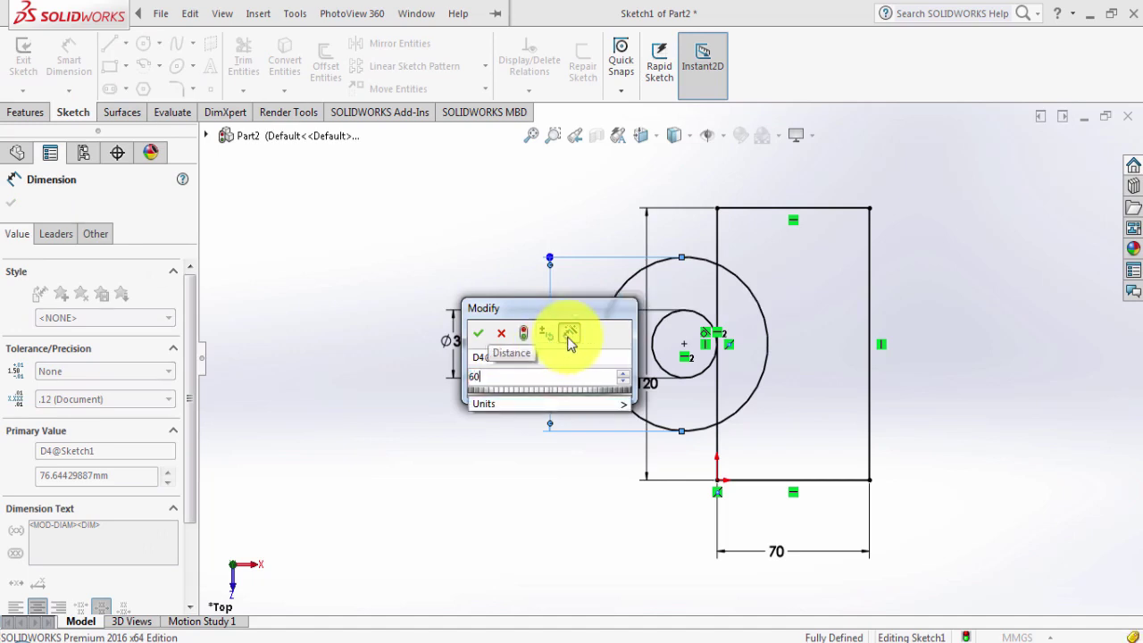
pyautogui.press('Return')
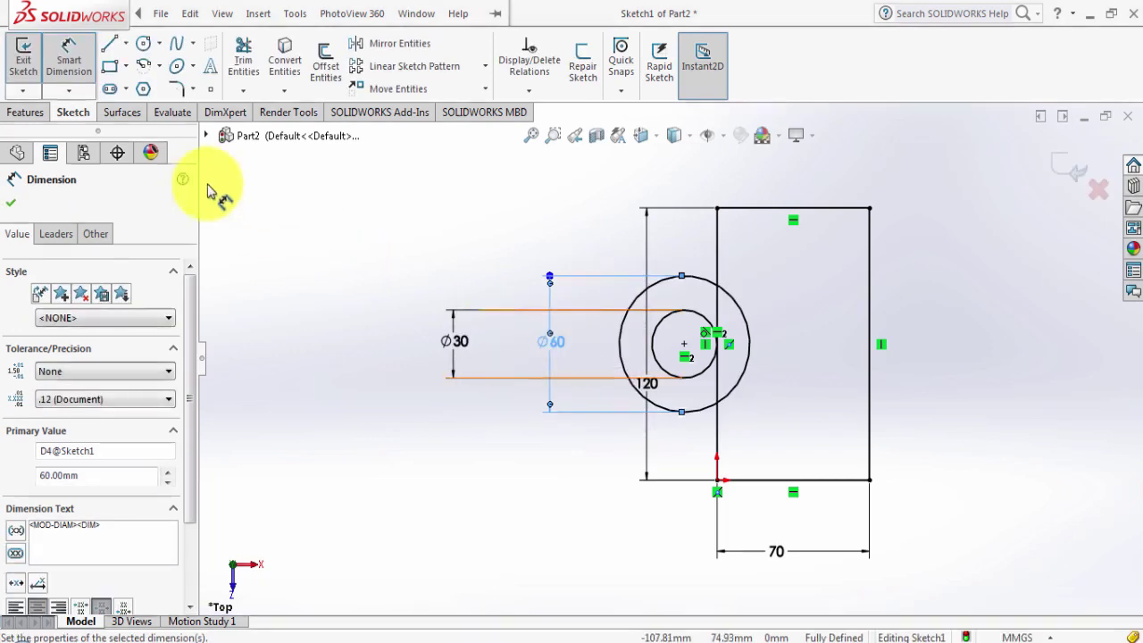
pyautogui.click(110, 44)
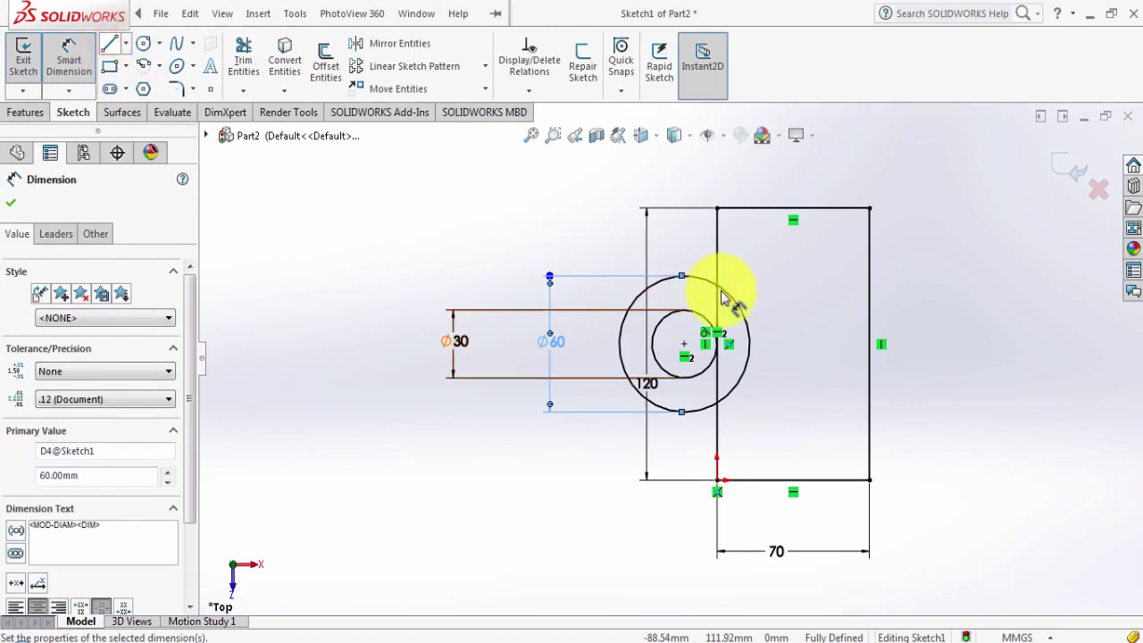
pyautogui.scroll(-2, 730, 292)
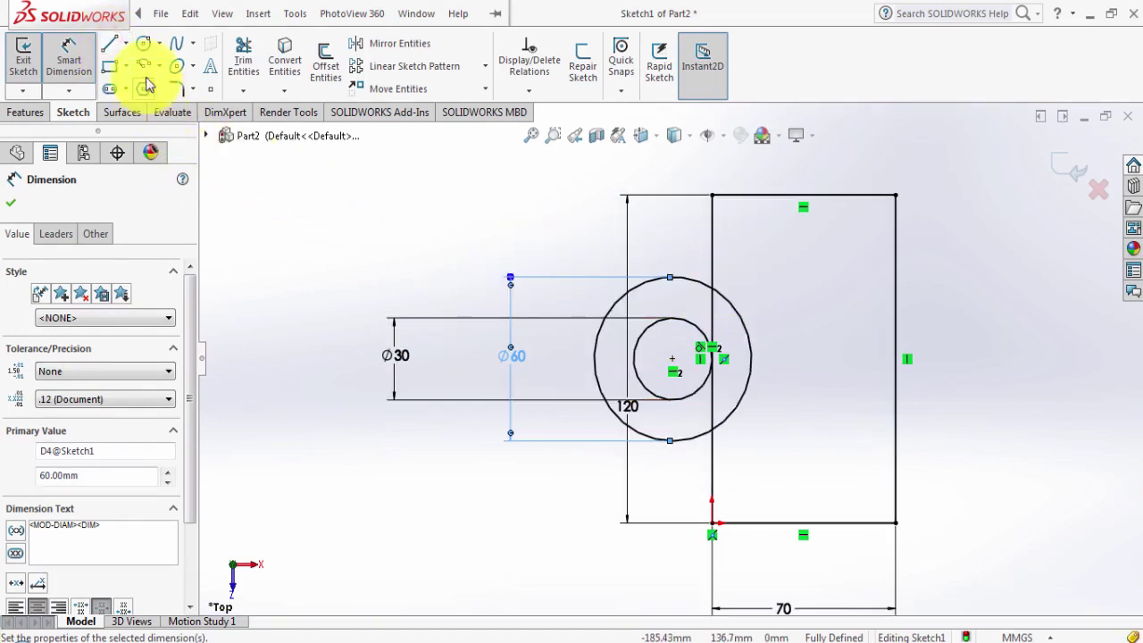
# Draw horizontal lines from the Ø60 circle's top and bottom to the rectangle's left edge.
pyautogui.click(109, 43)
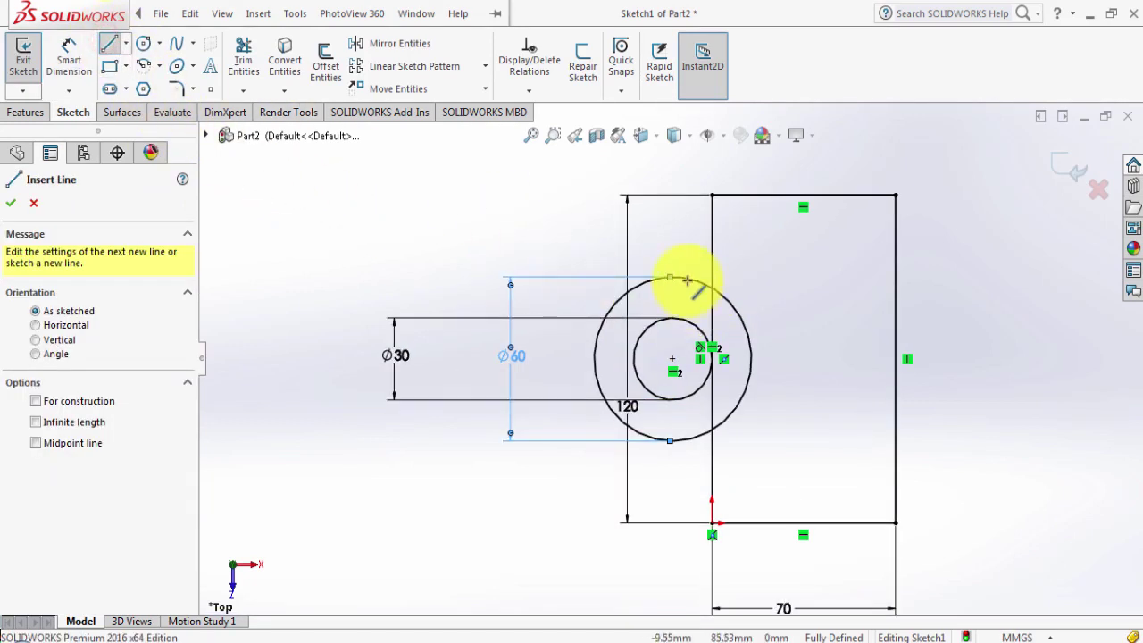
pyautogui.click(674, 275)
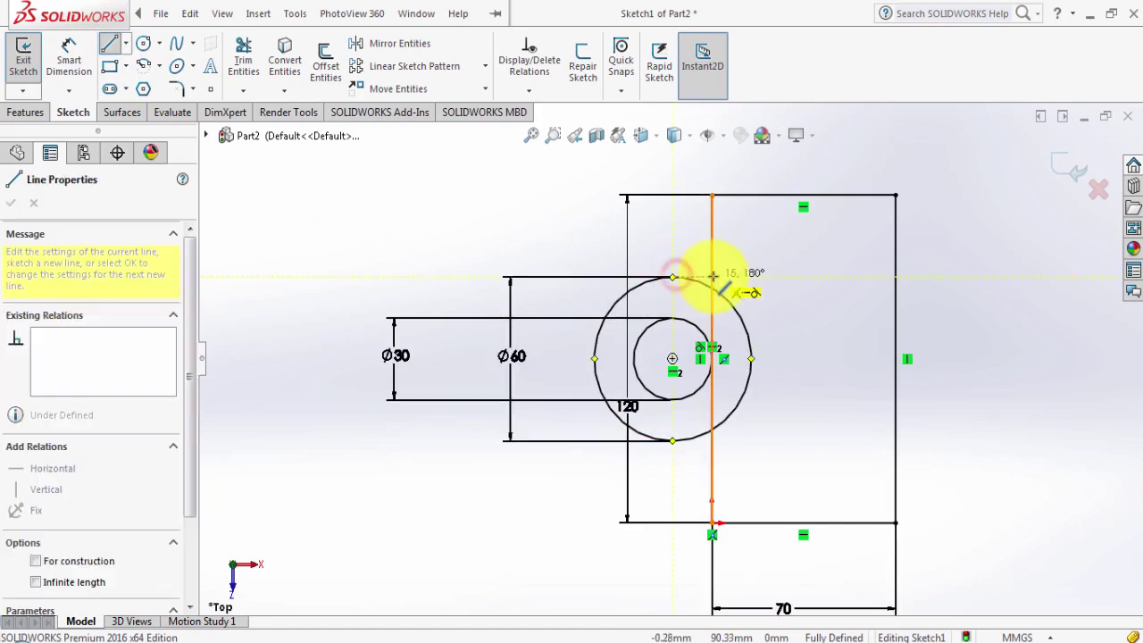
pyautogui.click(712, 276)
pyautogui.rightClick(835, 250)
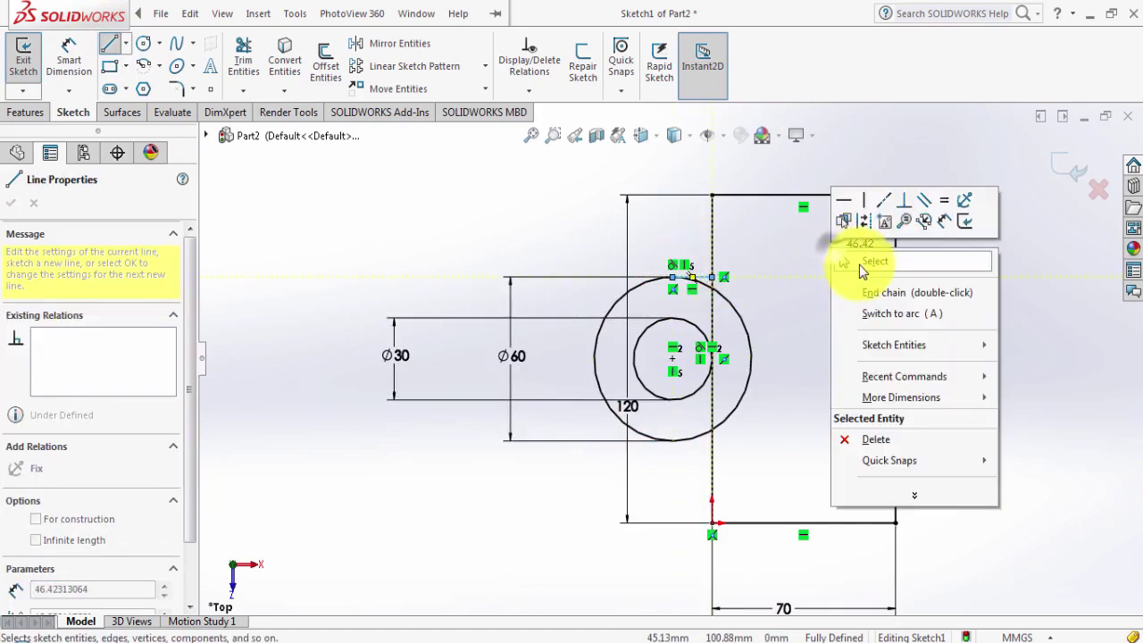
pyautogui.click(873, 267)
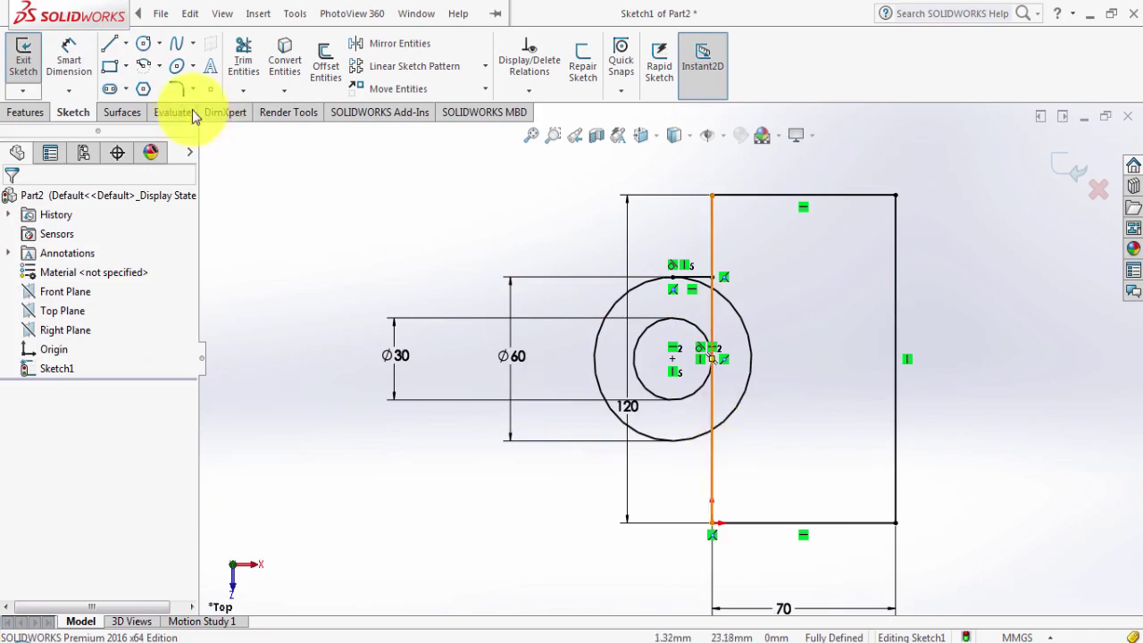
pyautogui.click(108, 46)
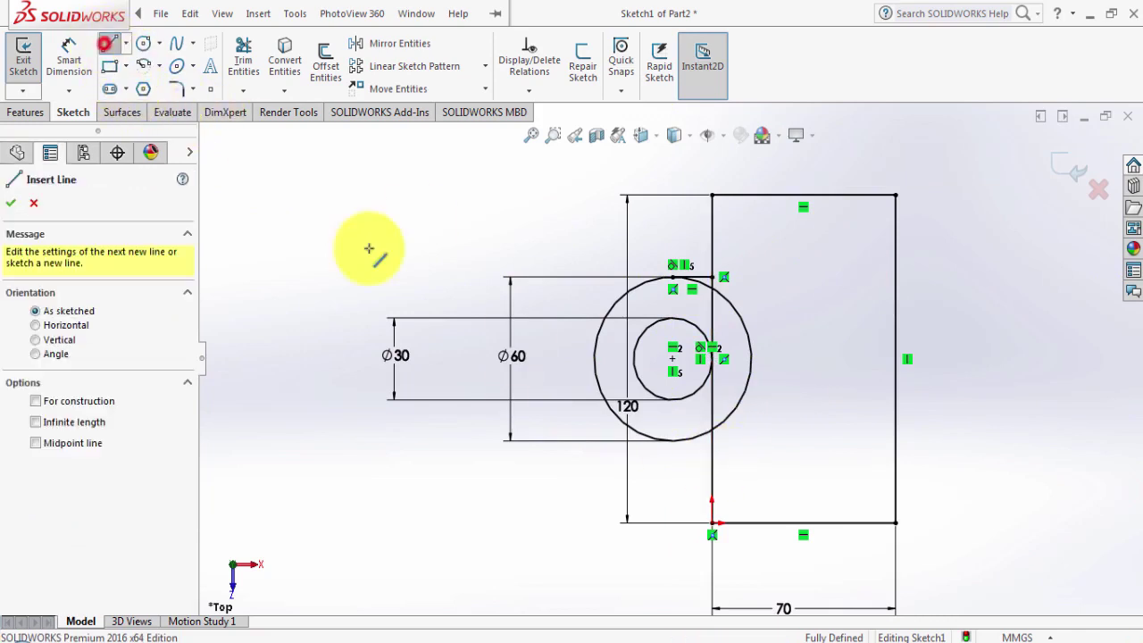
pyautogui.click(674, 441)
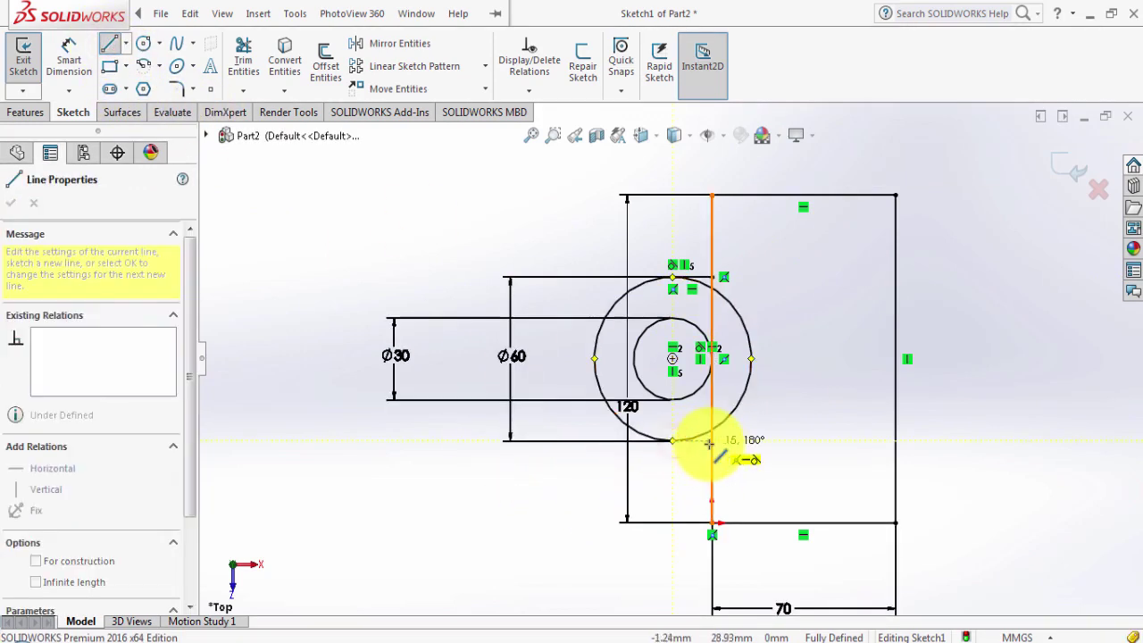
pyautogui.rightClick(789, 406)
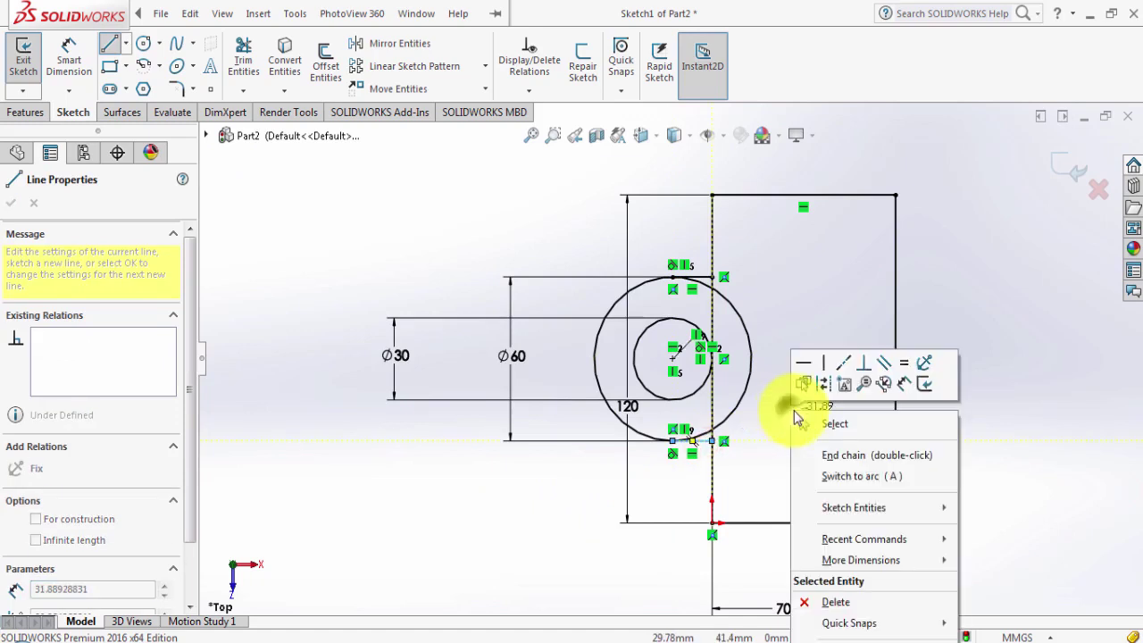
pyautogui.click(837, 427)
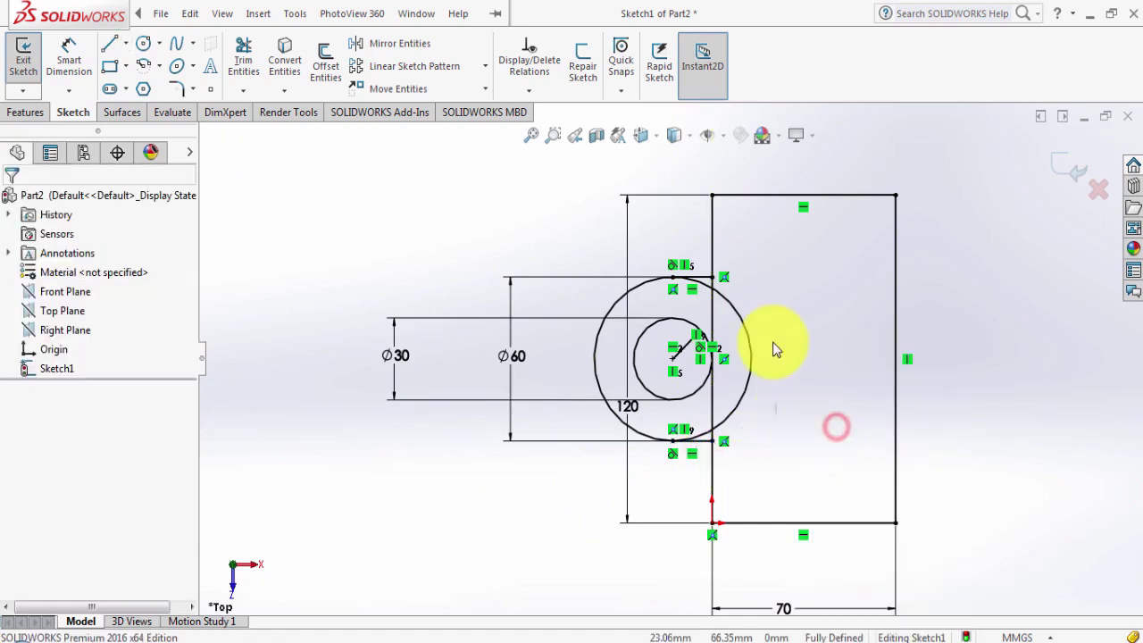
# Trim away the Ø60 circle's right half and the left edge between the two lines.
pyautogui.click(241, 61)
pyautogui.moveTo(761, 282)
pyautogui.mouseDown()
pyautogui.moveTo(740, 361)
pyautogui.moveTo(681, 299)
pyautogui.moveTo(704, 434)
pyautogui.moveTo(695, 427)
pyautogui.moveTo(727, 434)
pyautogui.mouseUp()
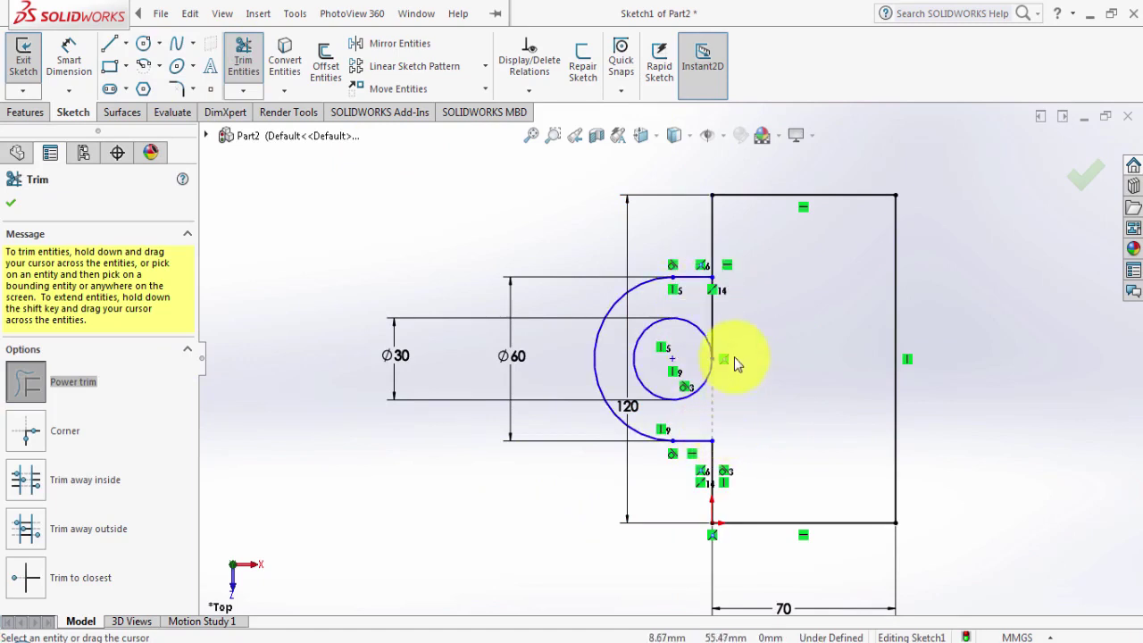
pyautogui.moveTo(714, 322); pyautogui.dragTo(708, 320)
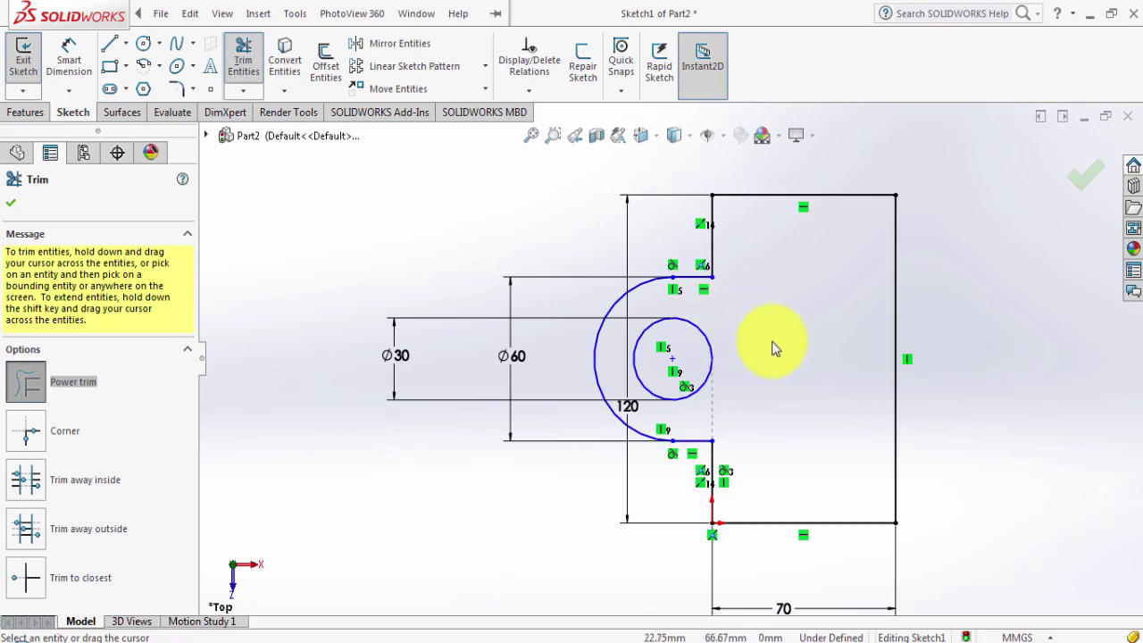
pyautogui.click(11, 206)
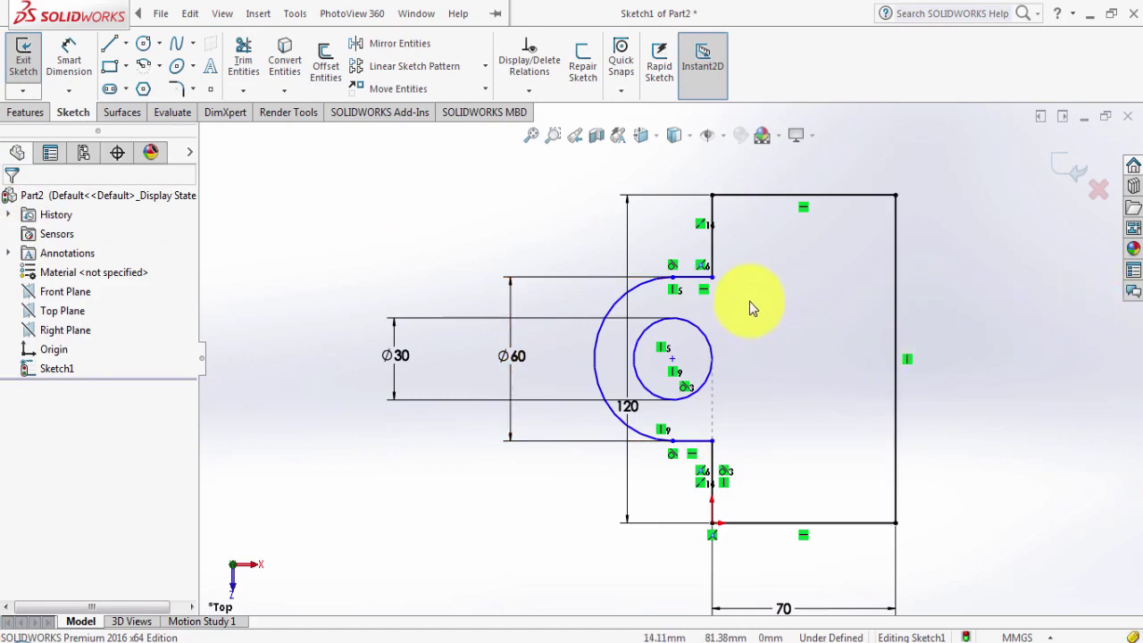
pyautogui.hotkey('ctrl', 'z')
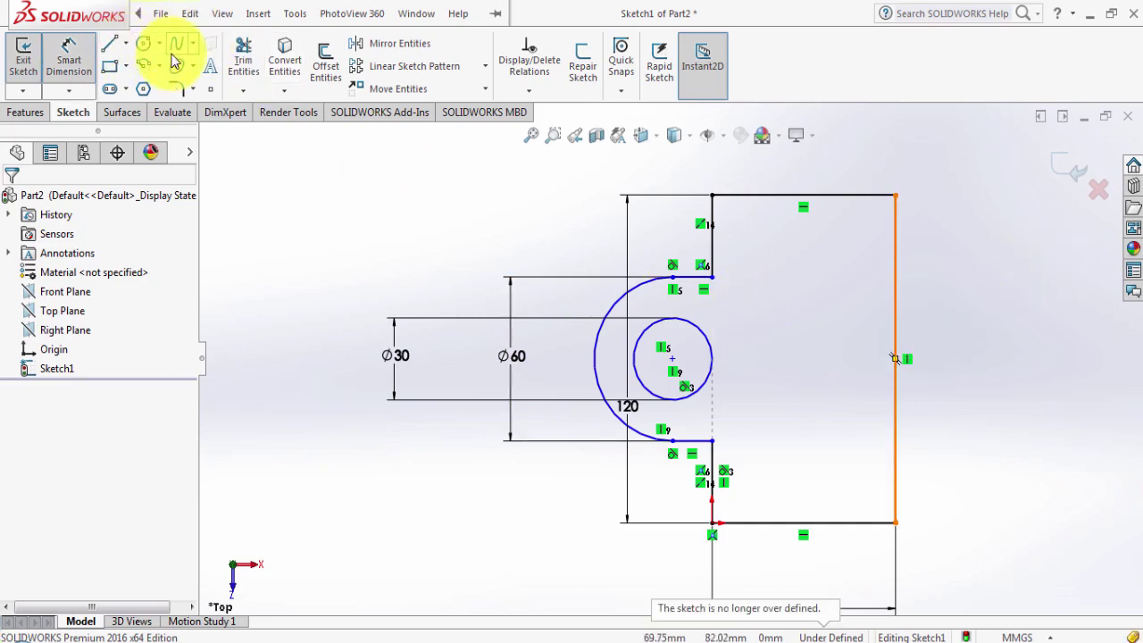
pyautogui.hotkey('ctrl', 'y')
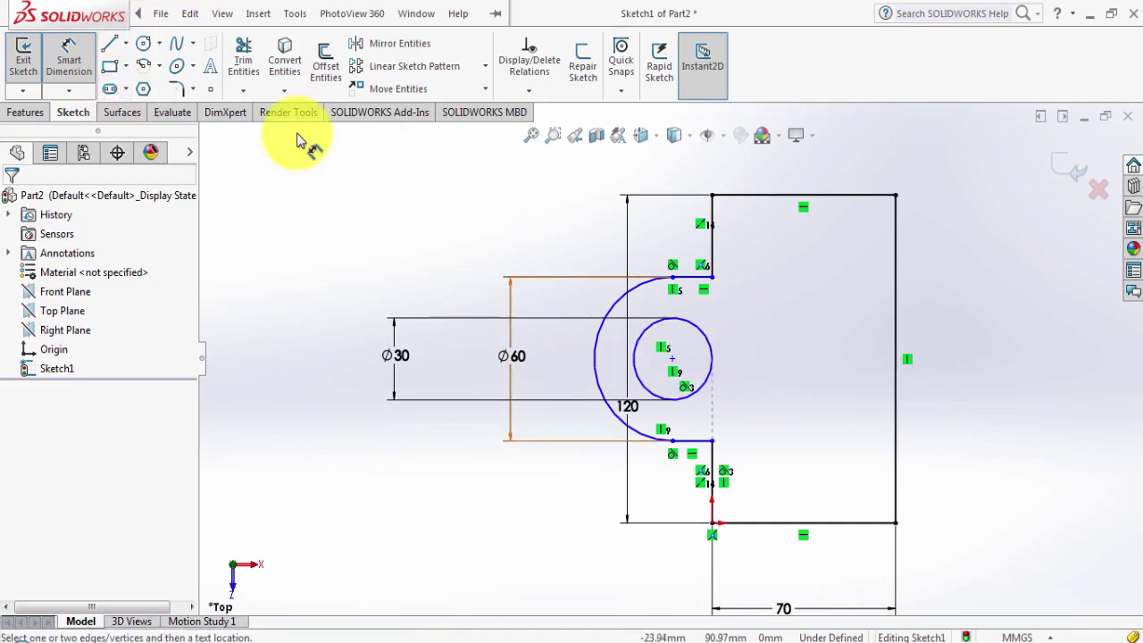
# Draw a vertical straight slot inside the rectangle, right of the Ø30 hole.
pyautogui.click(109, 91)
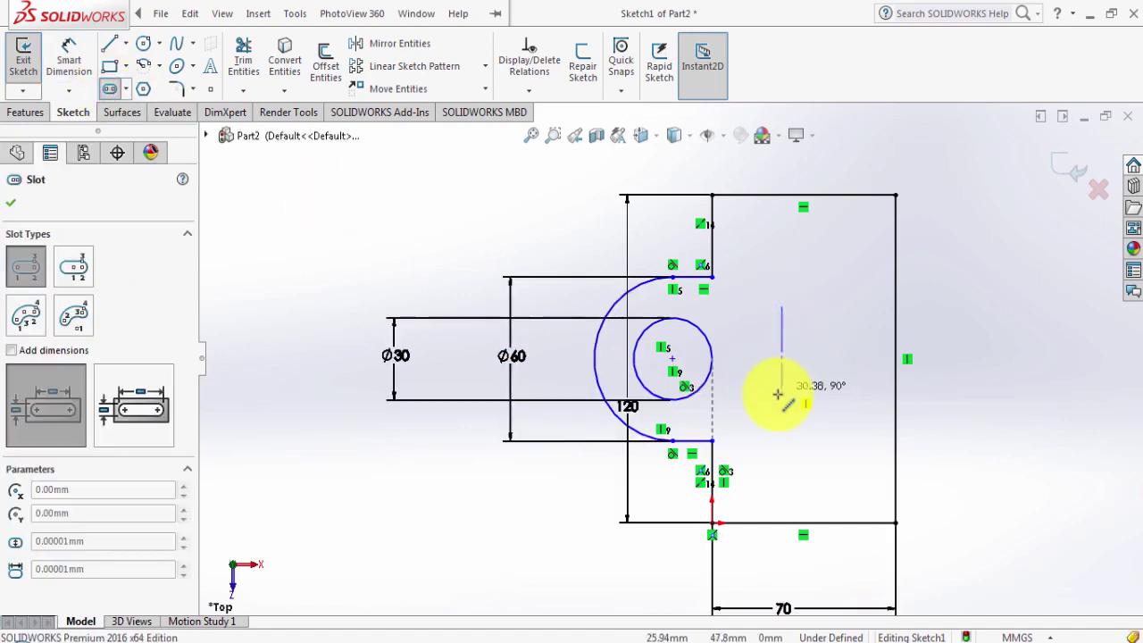
pyautogui.click(780, 393)
pyautogui.click(759, 341)
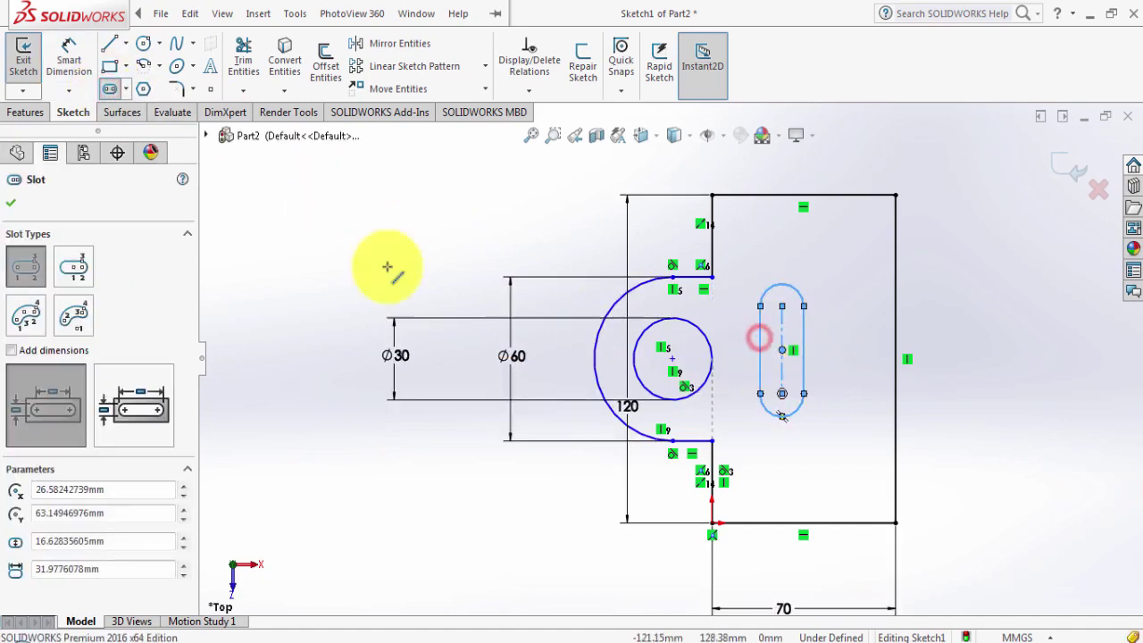
pyautogui.click(362, 636)
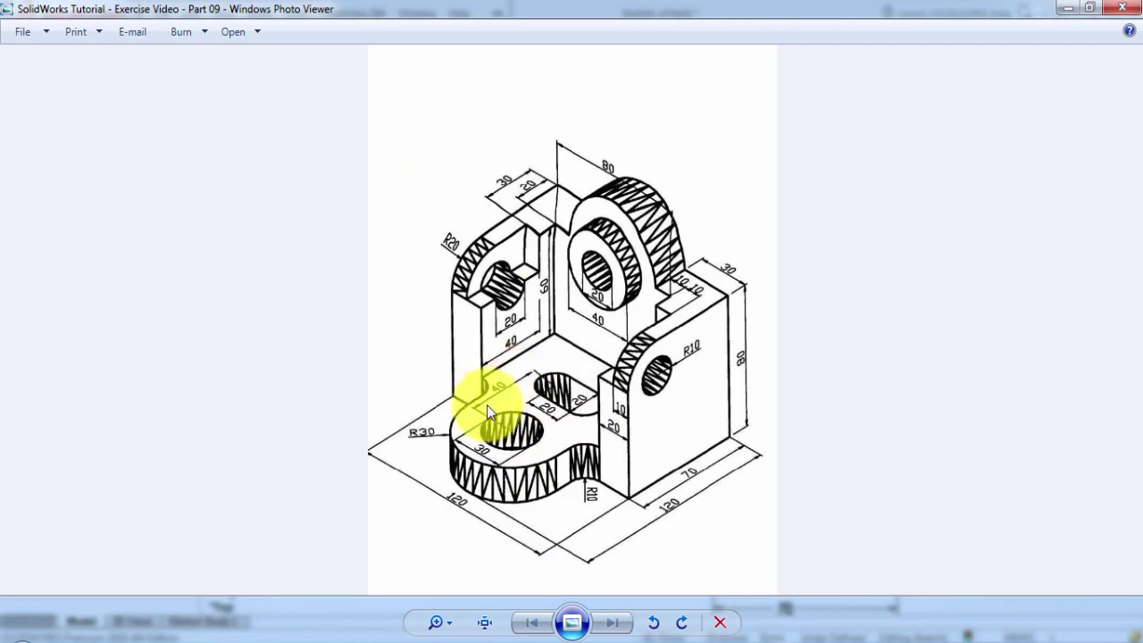
pyautogui.click(331, 636)
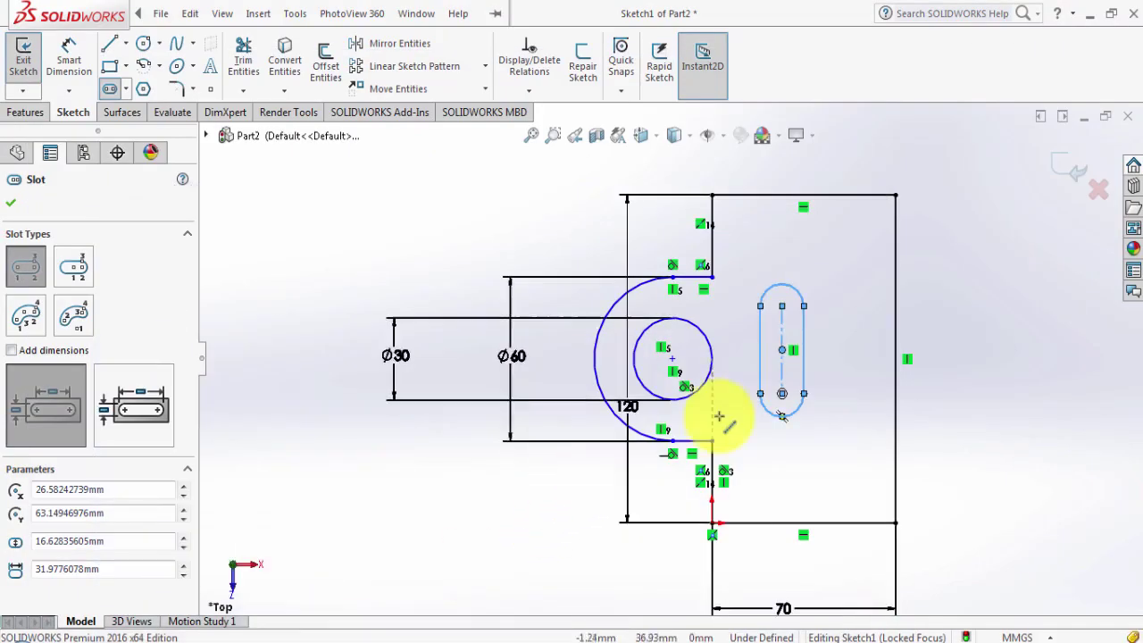
pyautogui.click(69, 58)
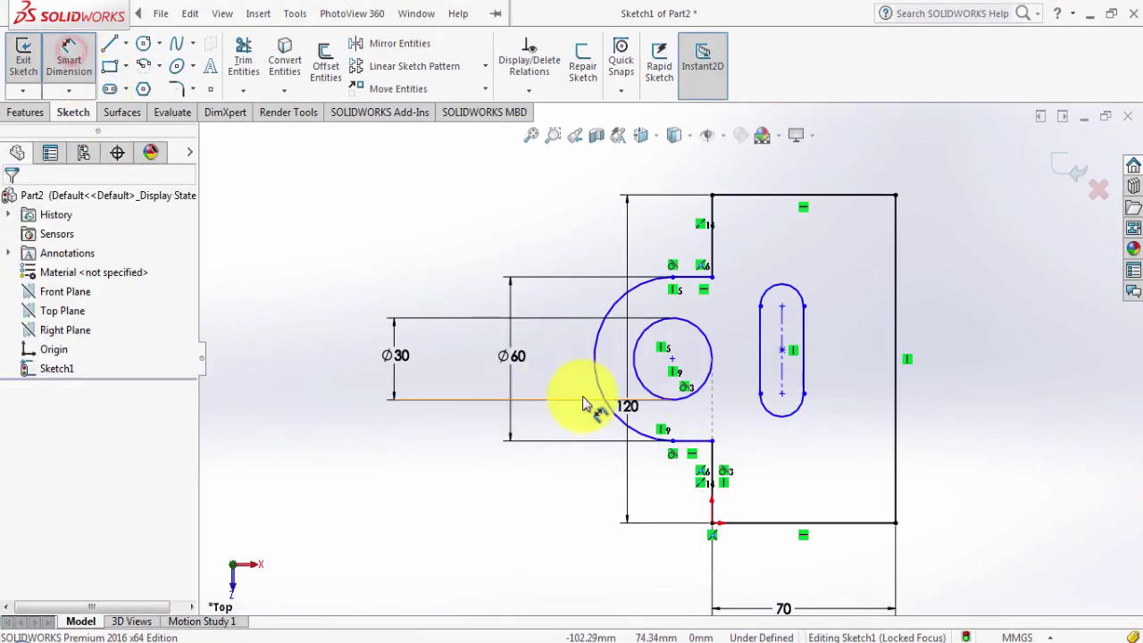
# Dimension the slot 40 from the hole centre.
pyautogui.click(673, 359)
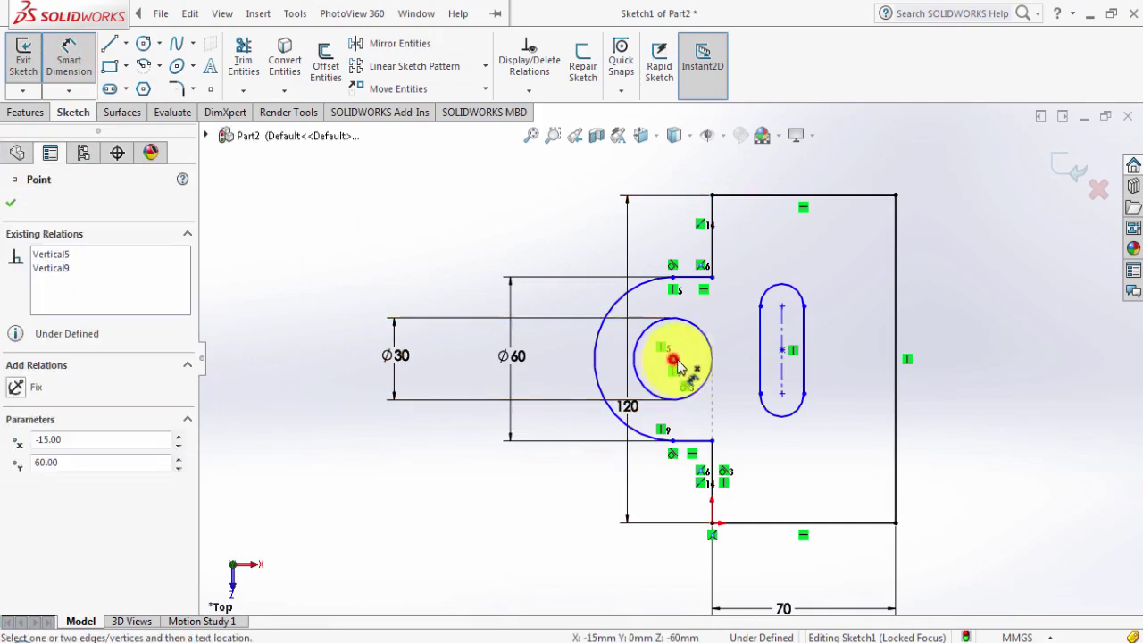
pyautogui.click(782, 366)
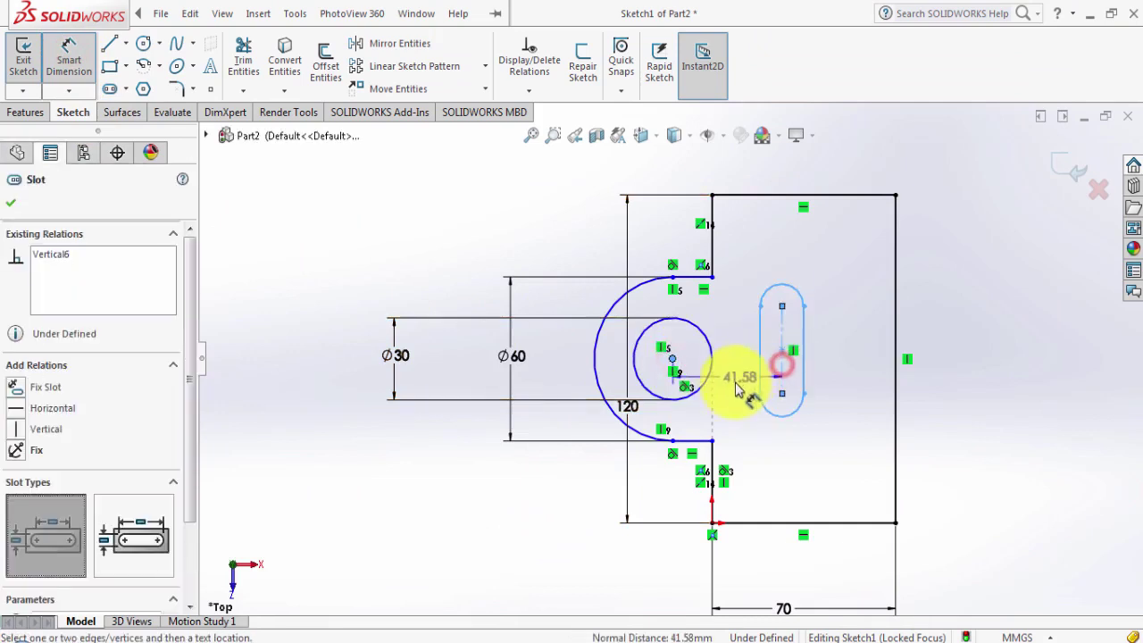
pyautogui.click(732, 407)
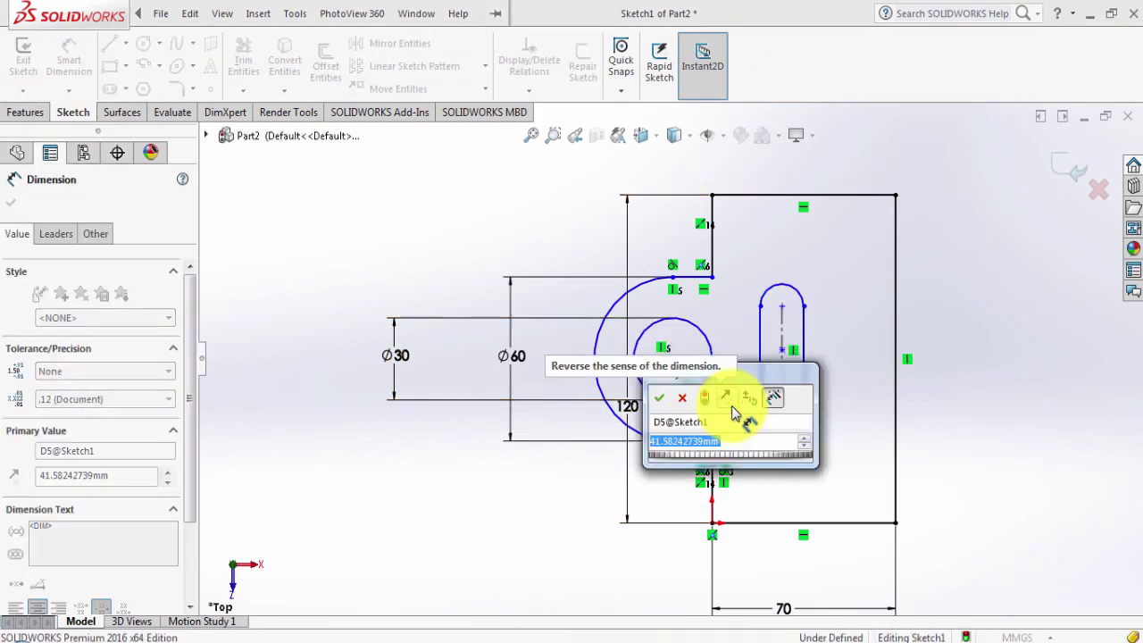
pyautogui.write('40')
pyautogui.press('Return')
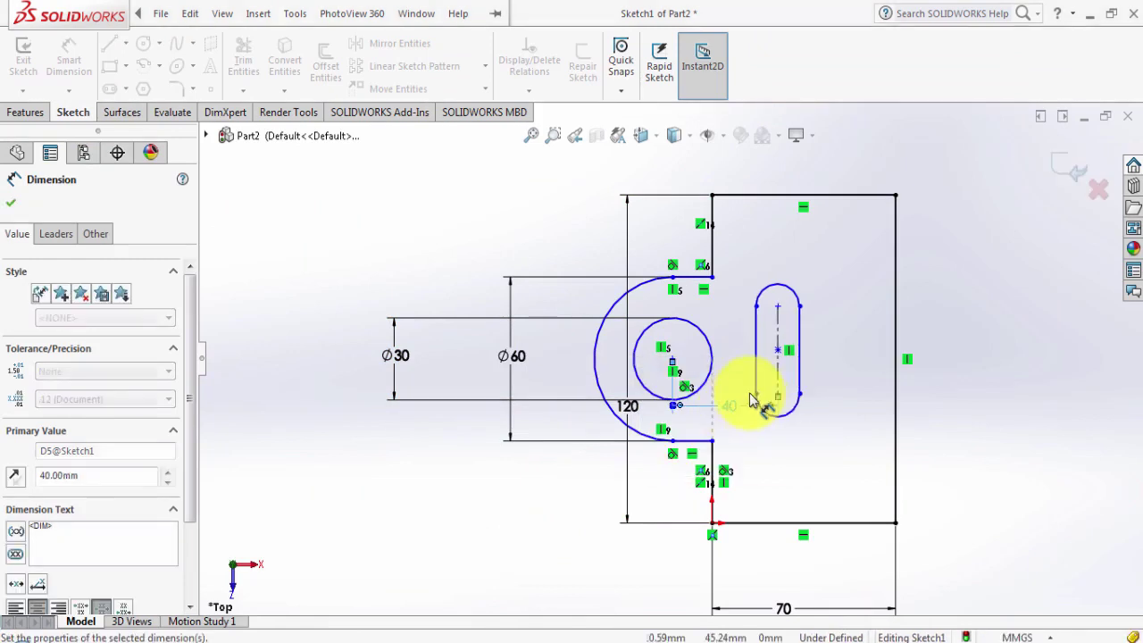
# Set the slot width to 20 and the distance between its end centres to 20.
pyautogui.click(757, 373)
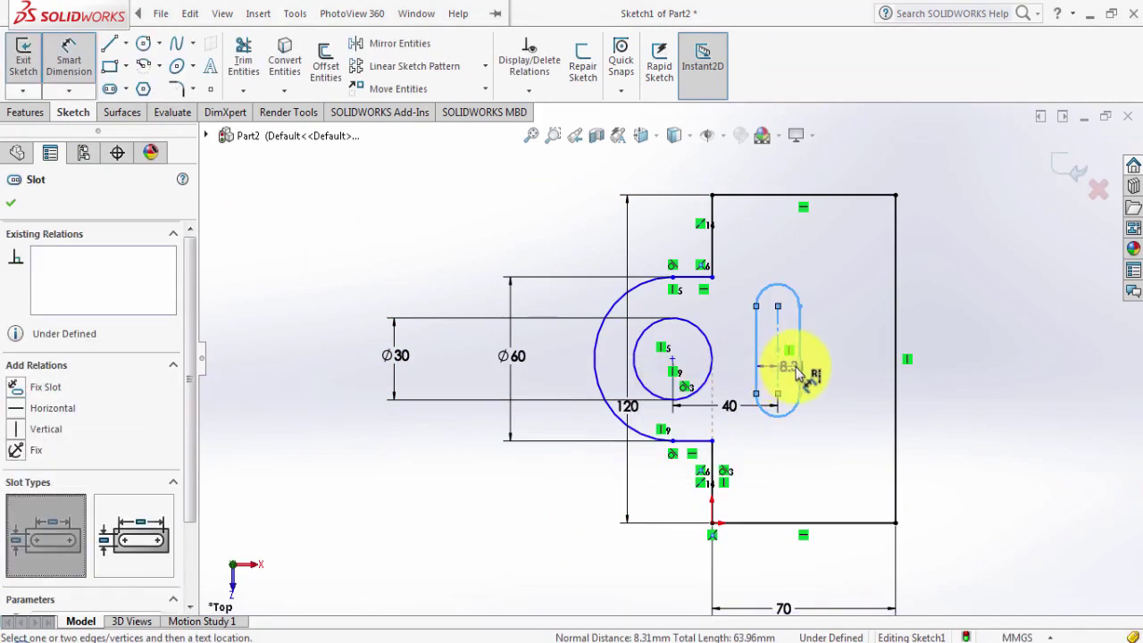
pyautogui.click(800, 371)
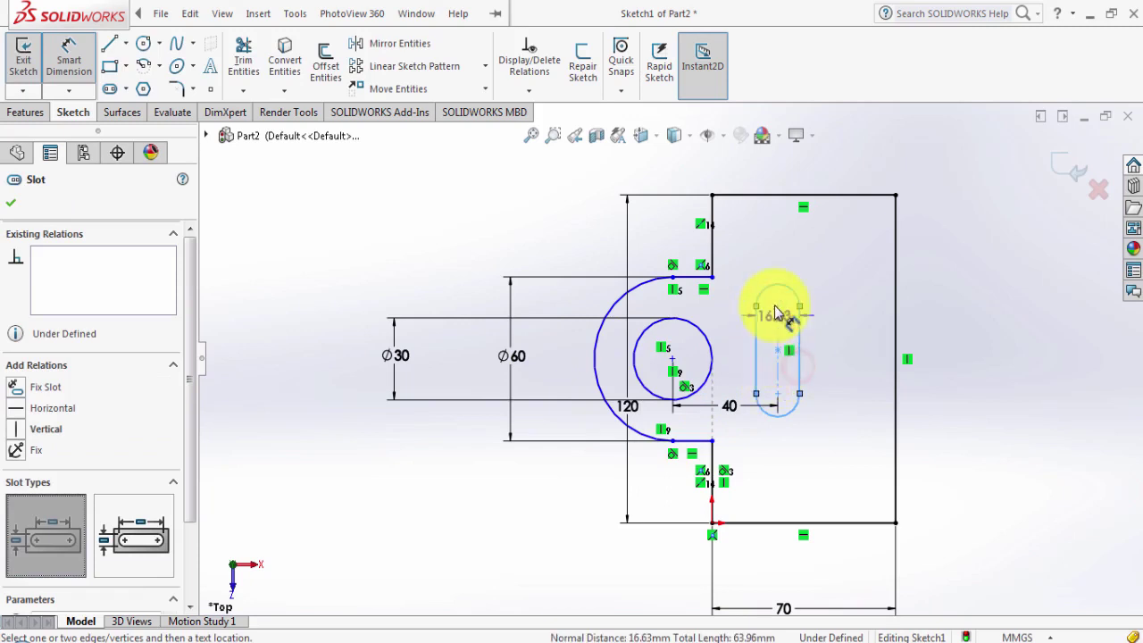
pyautogui.click(775, 266)
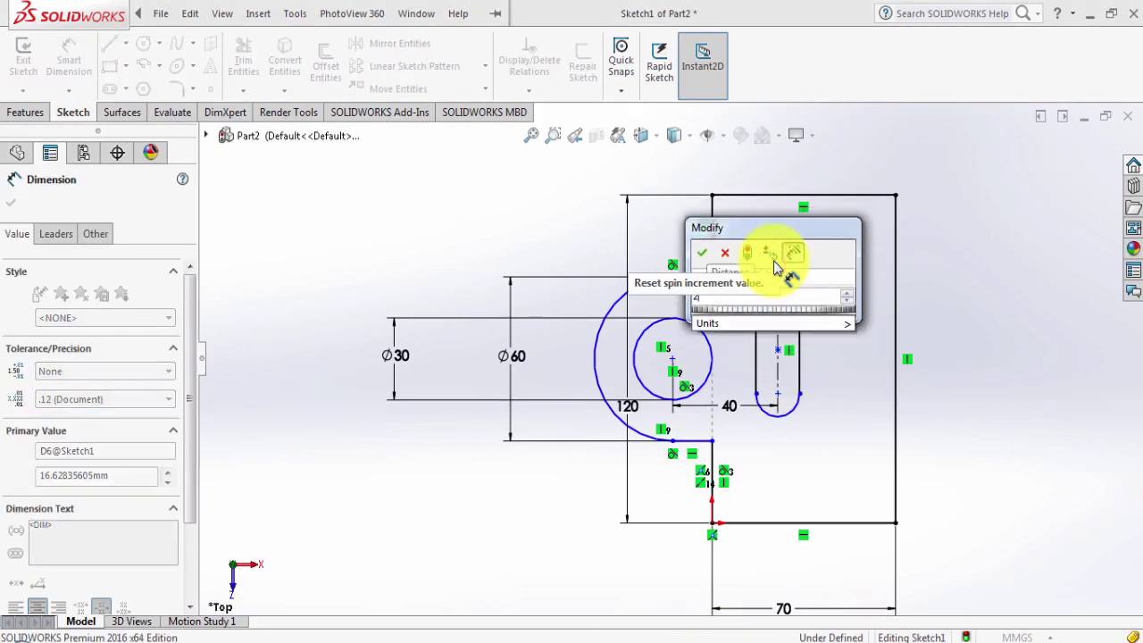
pyautogui.write('20')
pyautogui.press('Return')
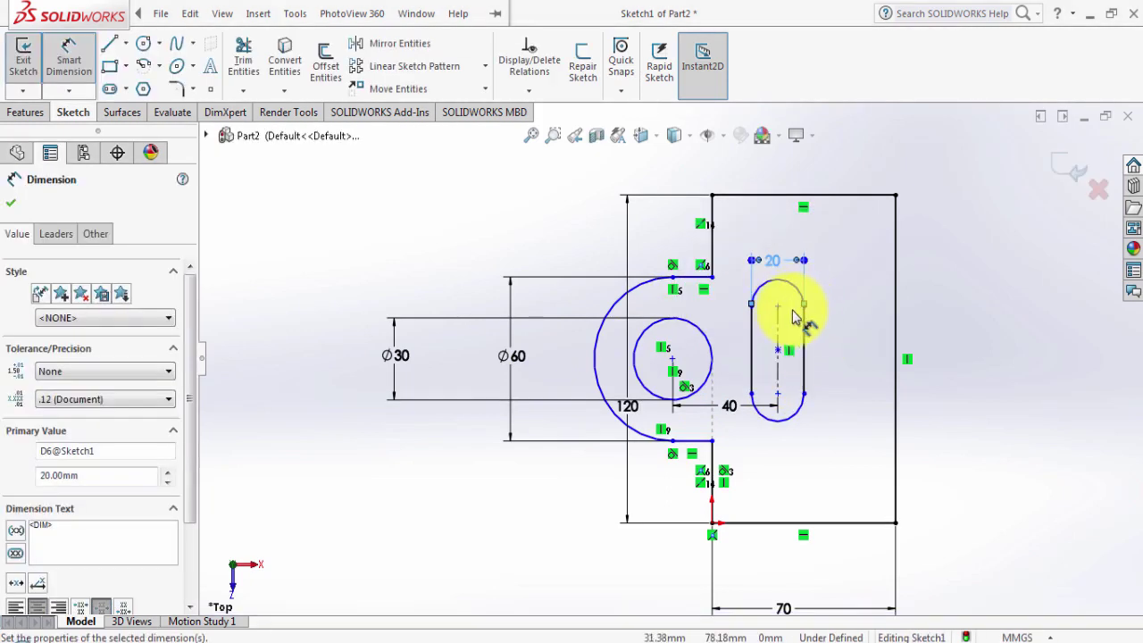
pyautogui.click(779, 314)
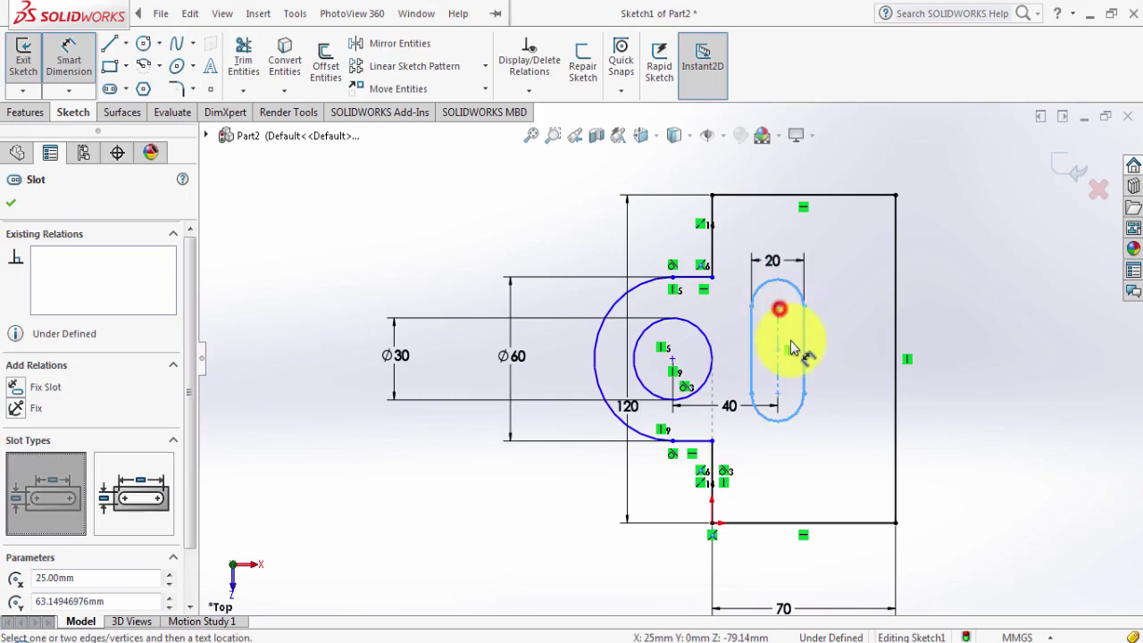
pyautogui.click(779, 404)
pyautogui.click(847, 349)
pyautogui.write('2')
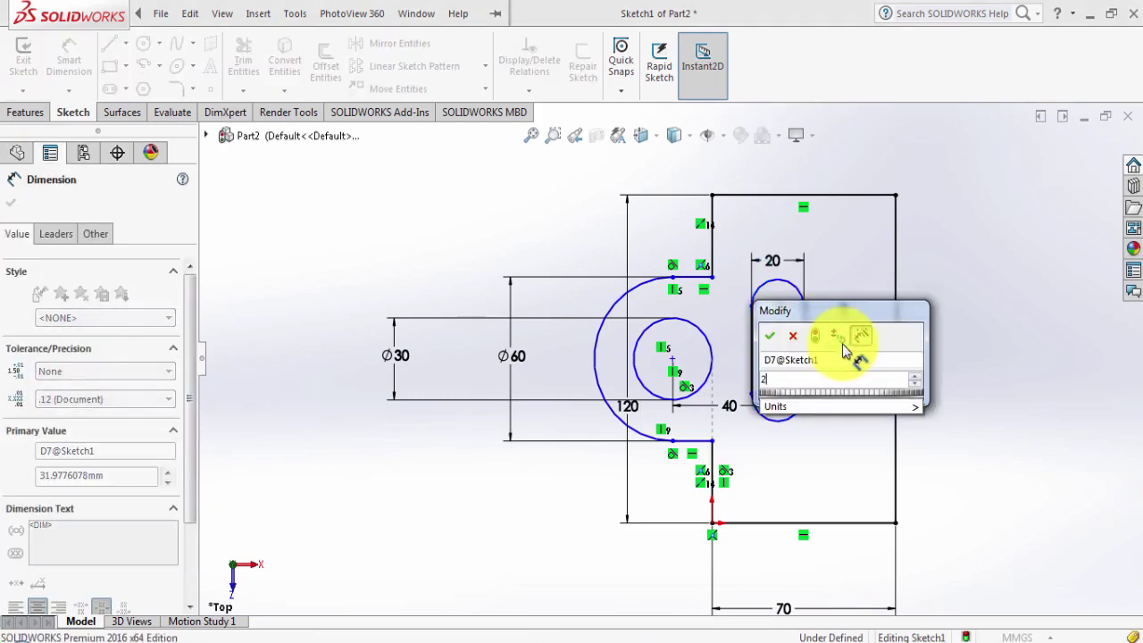
pyautogui.write('0')
pyautogui.press('Return')
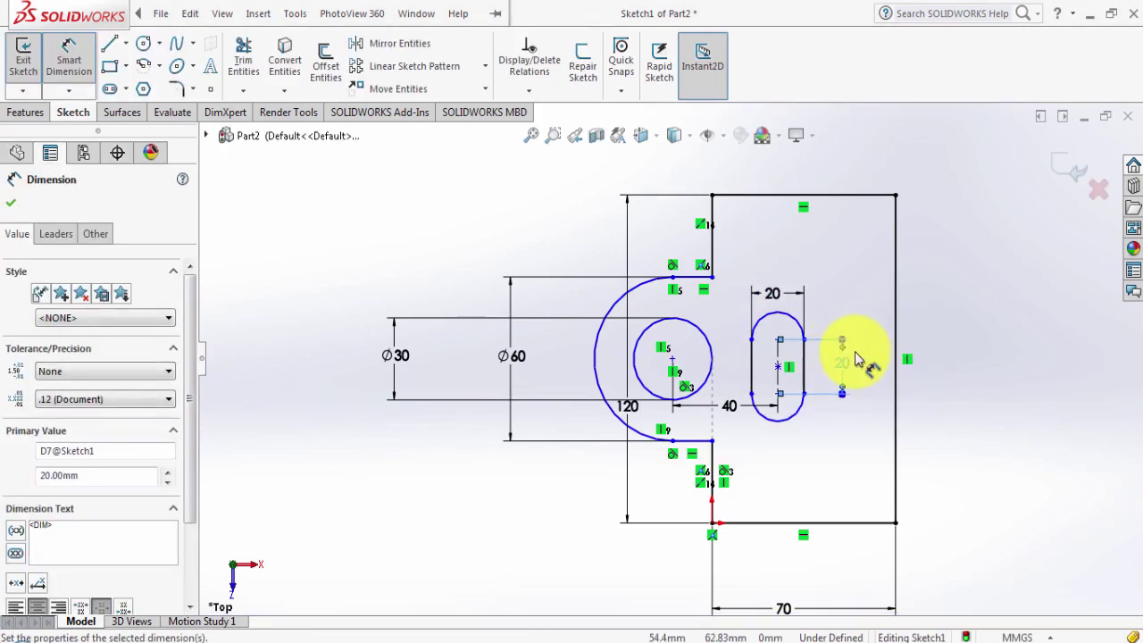
pyautogui.click(18, 206)
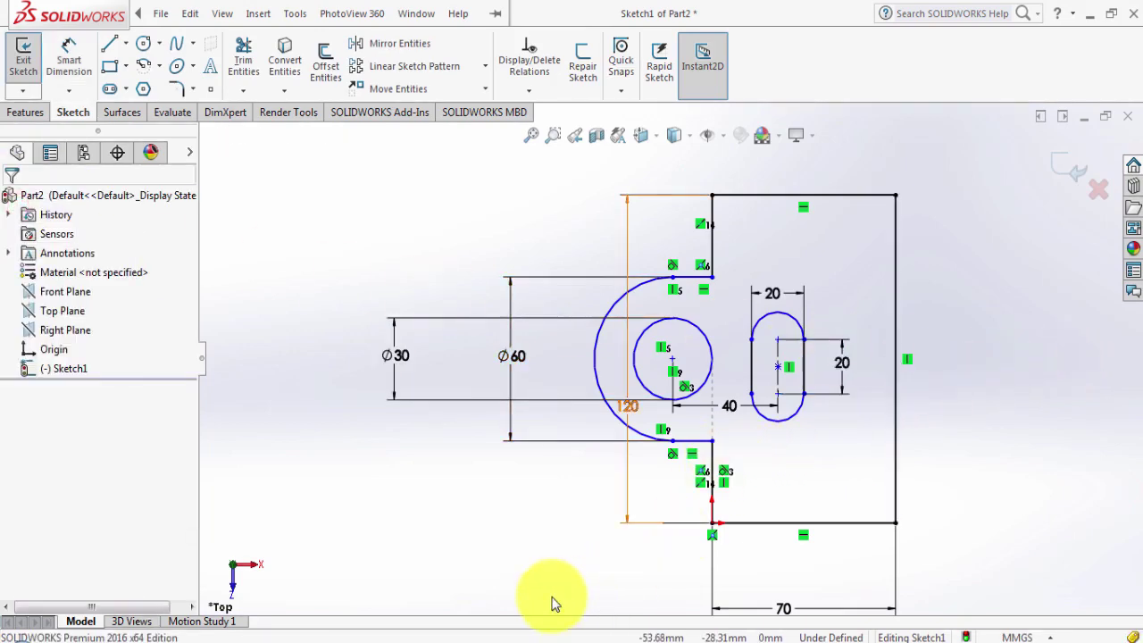
# Fillet both corners where the boss lines meet the rectangle's left edge with R10.
pyautogui.click(335, 636)
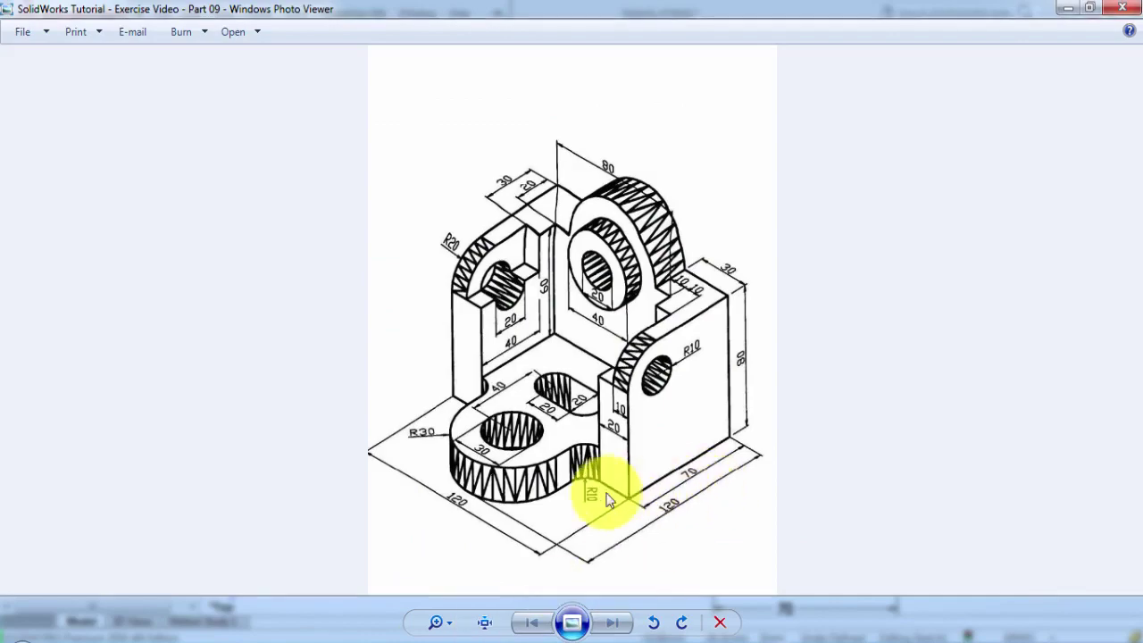
pyautogui.click(374, 628)
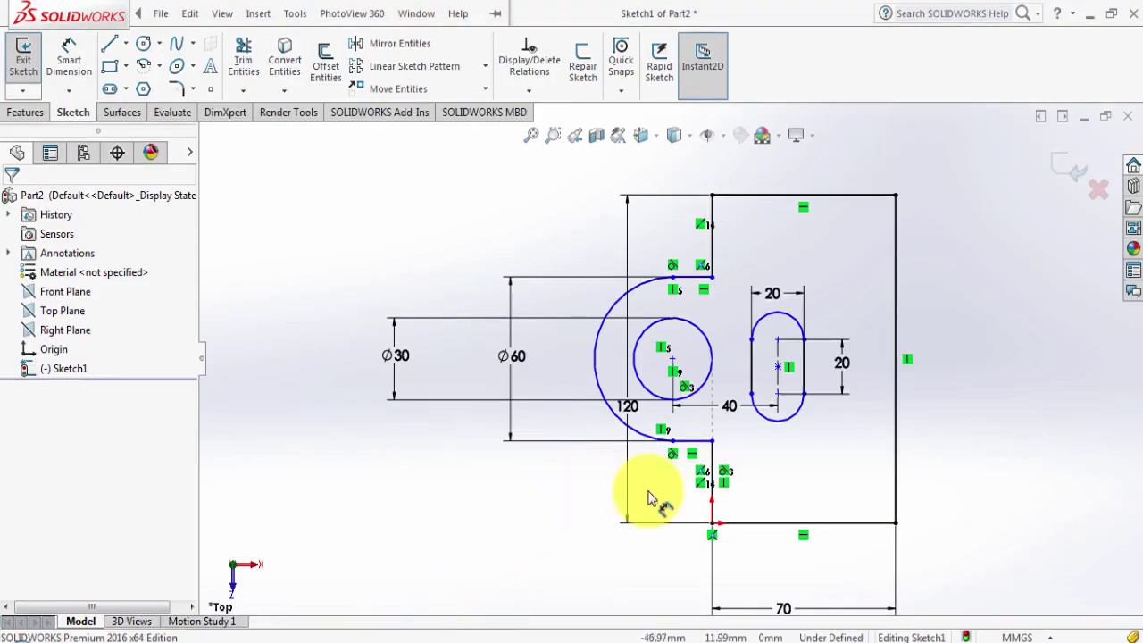
pyautogui.click(712, 441)
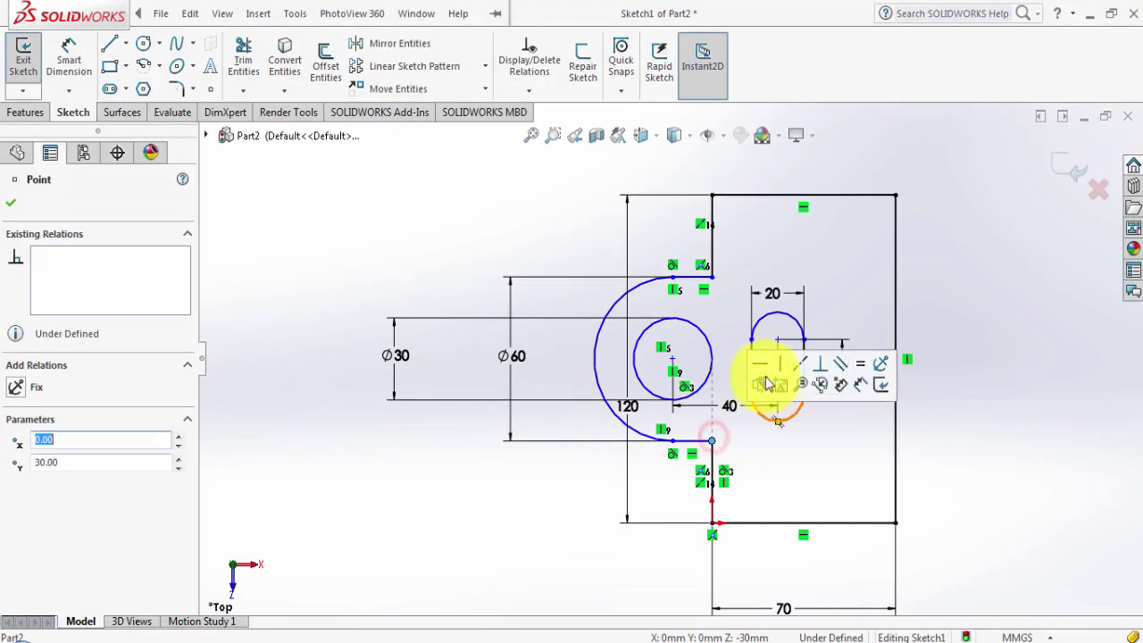
pyautogui.click(176, 89)
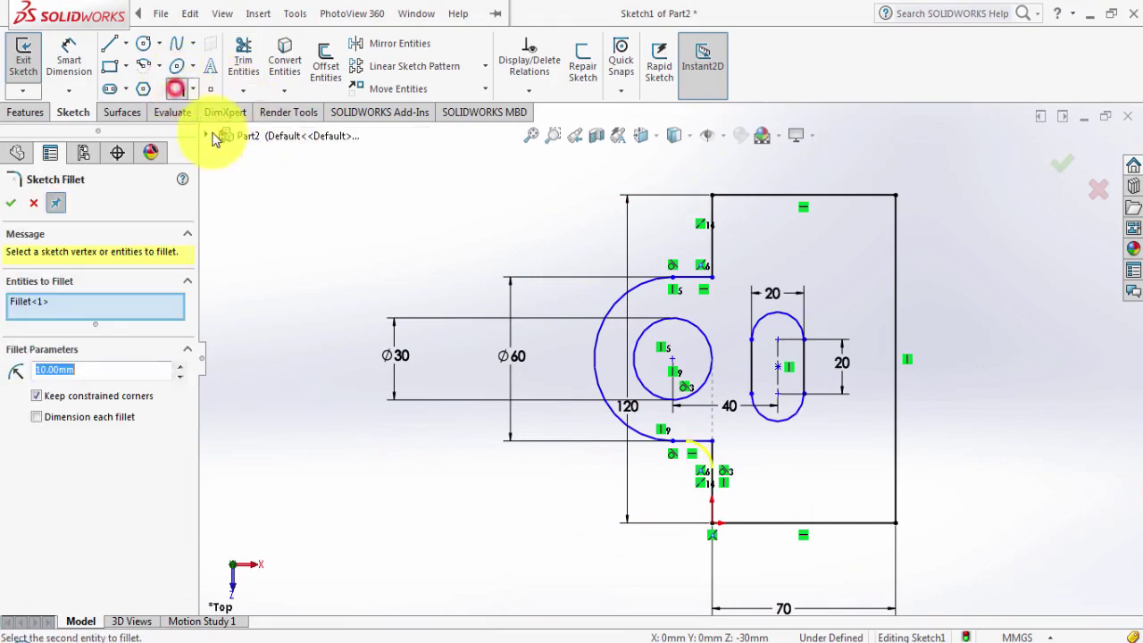
pyautogui.click(714, 282)
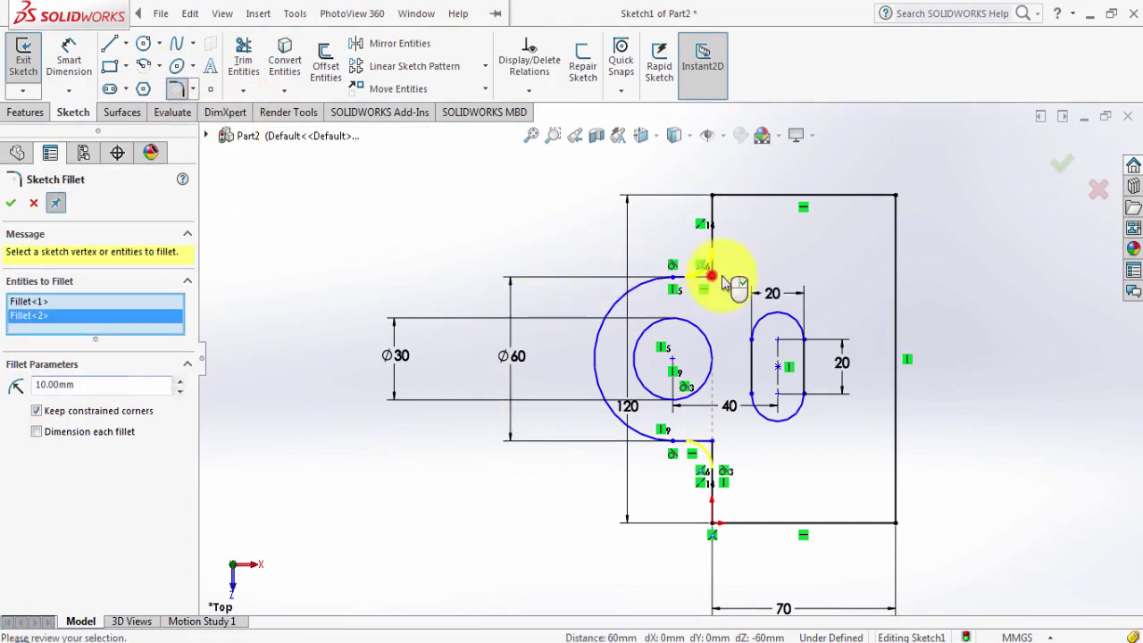
pyautogui.click(11, 202)
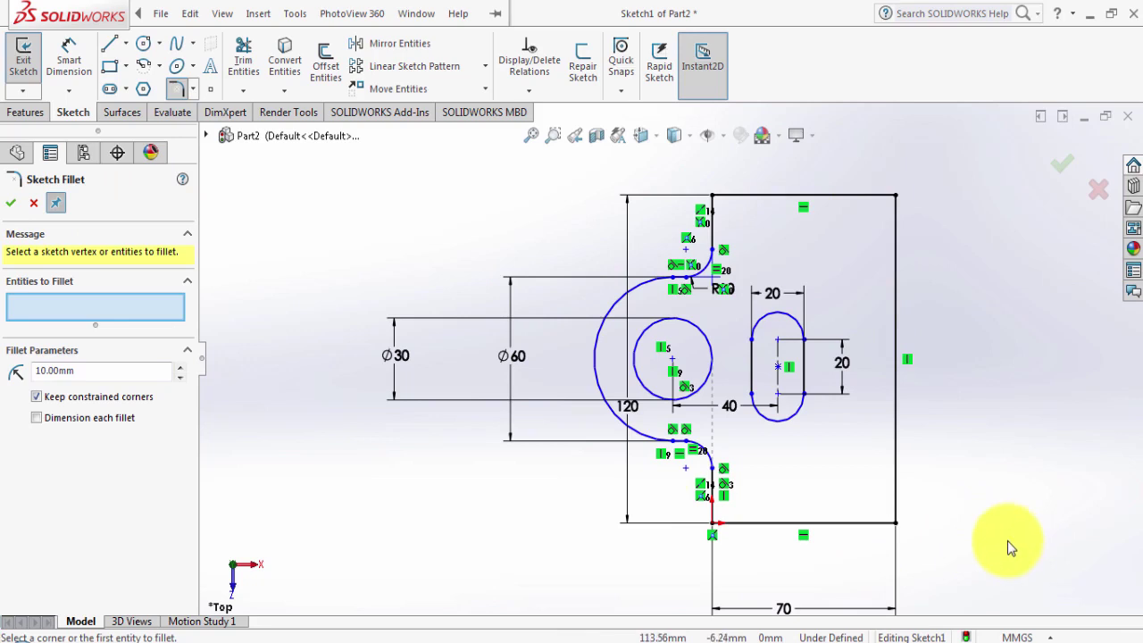
pyautogui.click(10, 202)
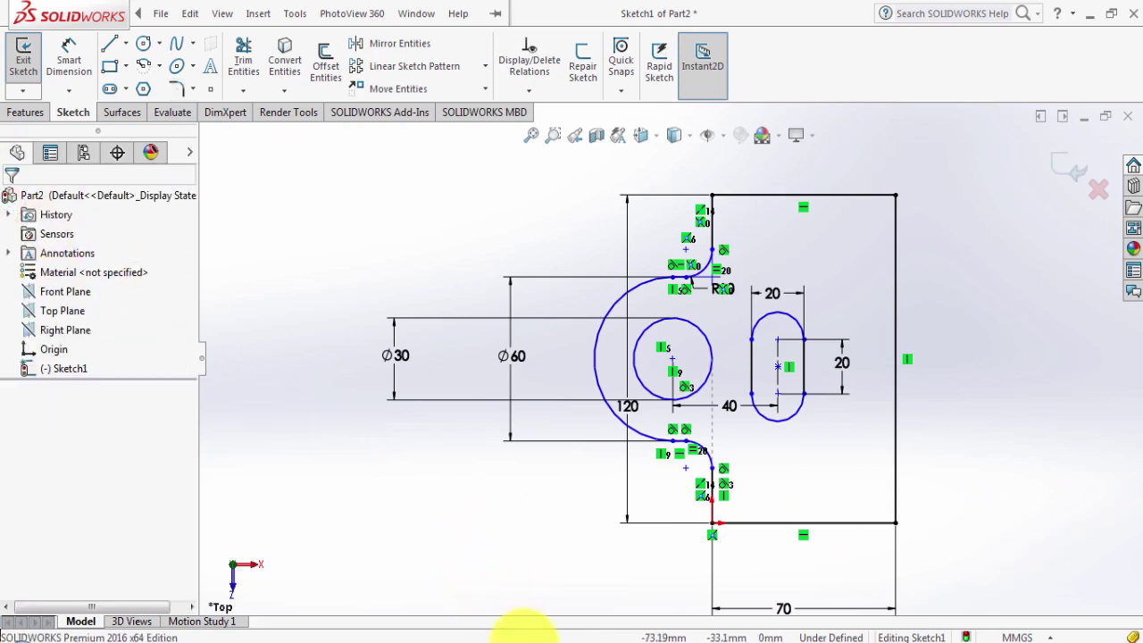
pyautogui.click(330, 638)
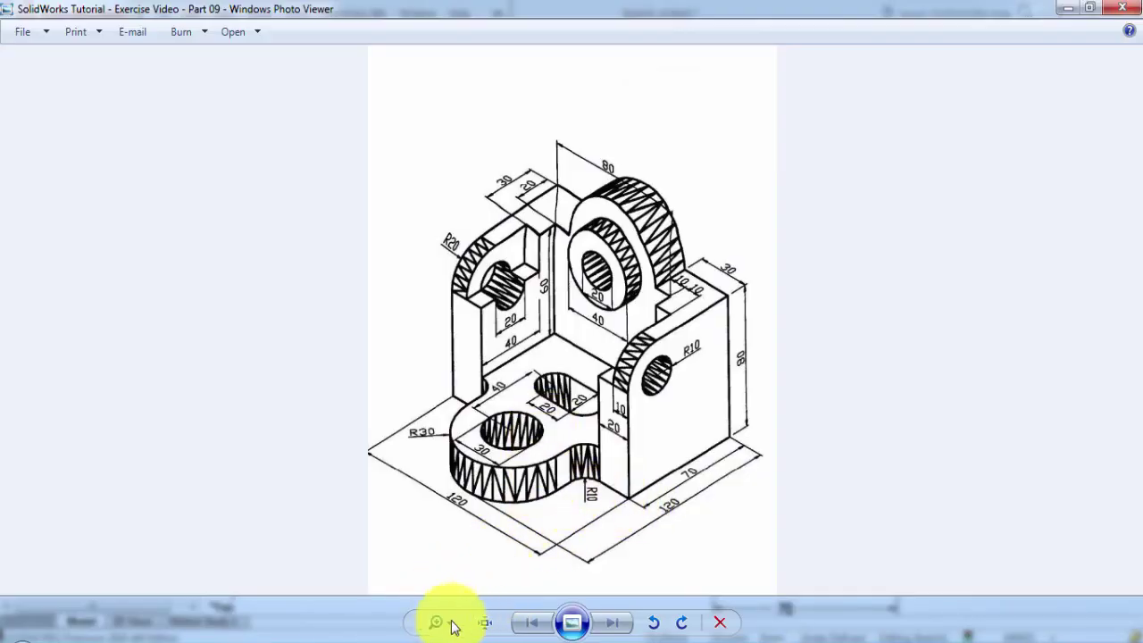
pyautogui.click(383, 634)
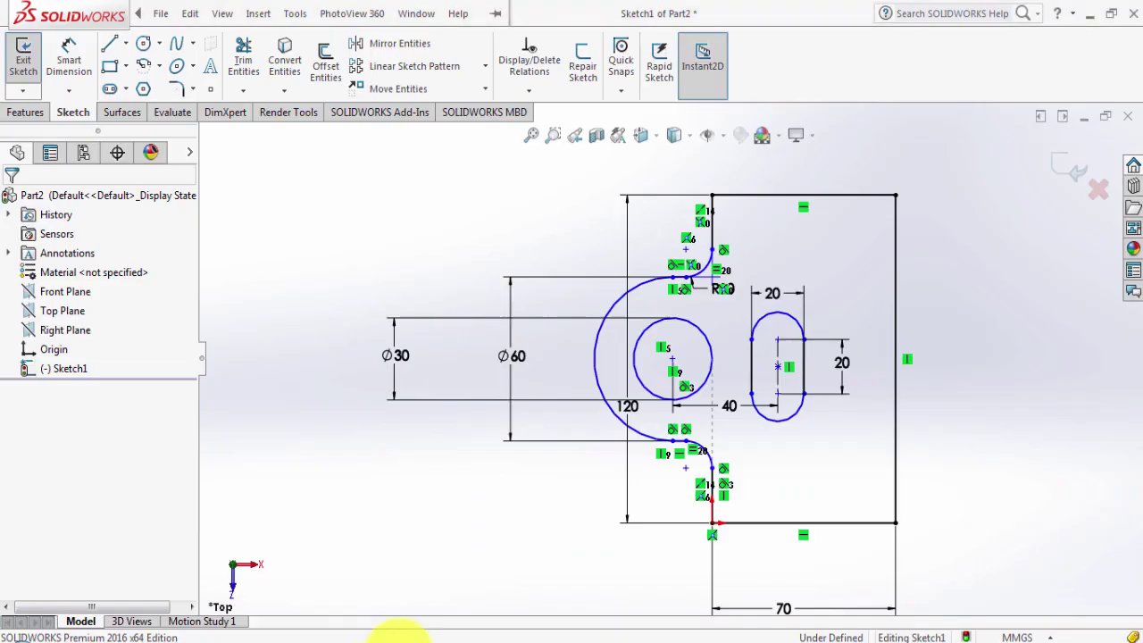
# Extrude the base sketch with a 20 mm Blind depth into the Boss-Extrude1 plate.
pyautogui.click(25, 113)
pyautogui.click(29, 64)
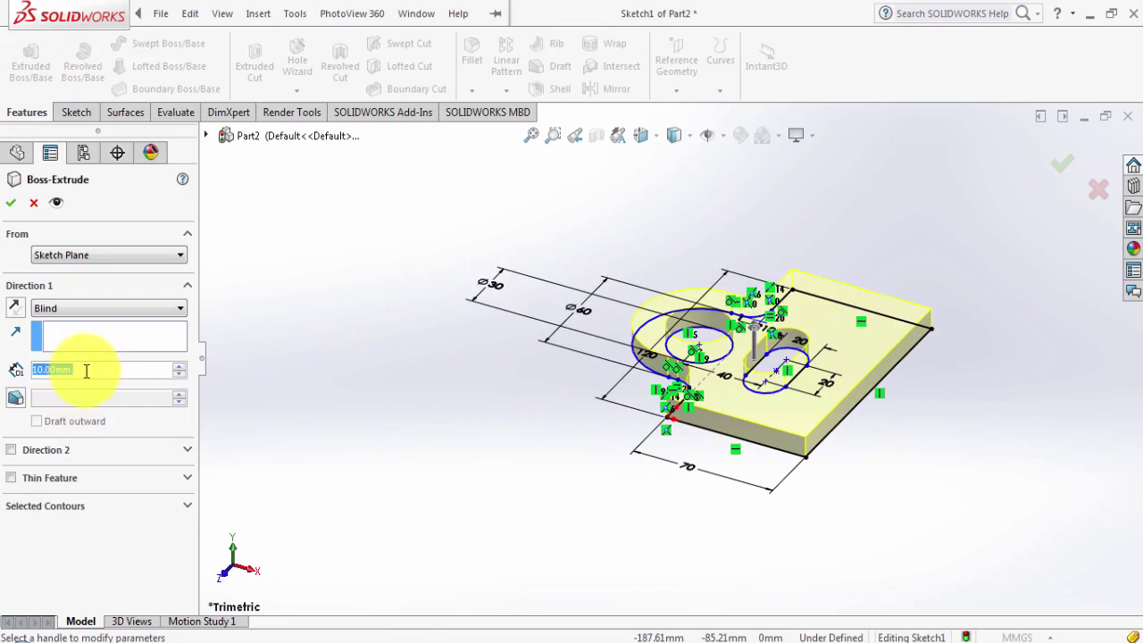
pyautogui.write('20')
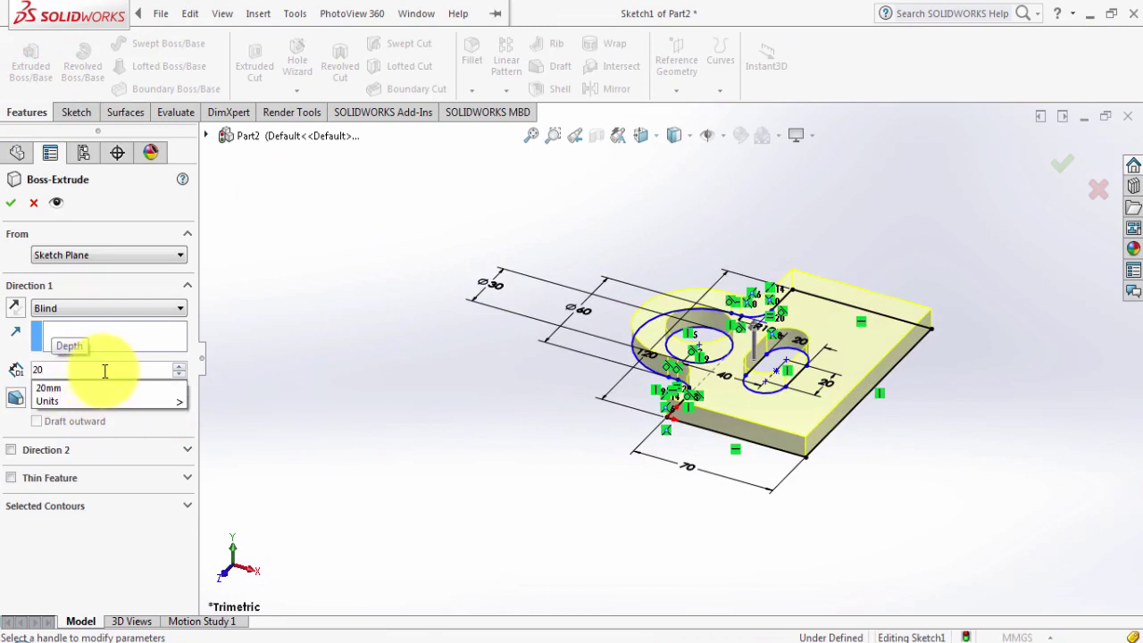
pyautogui.press('Return')
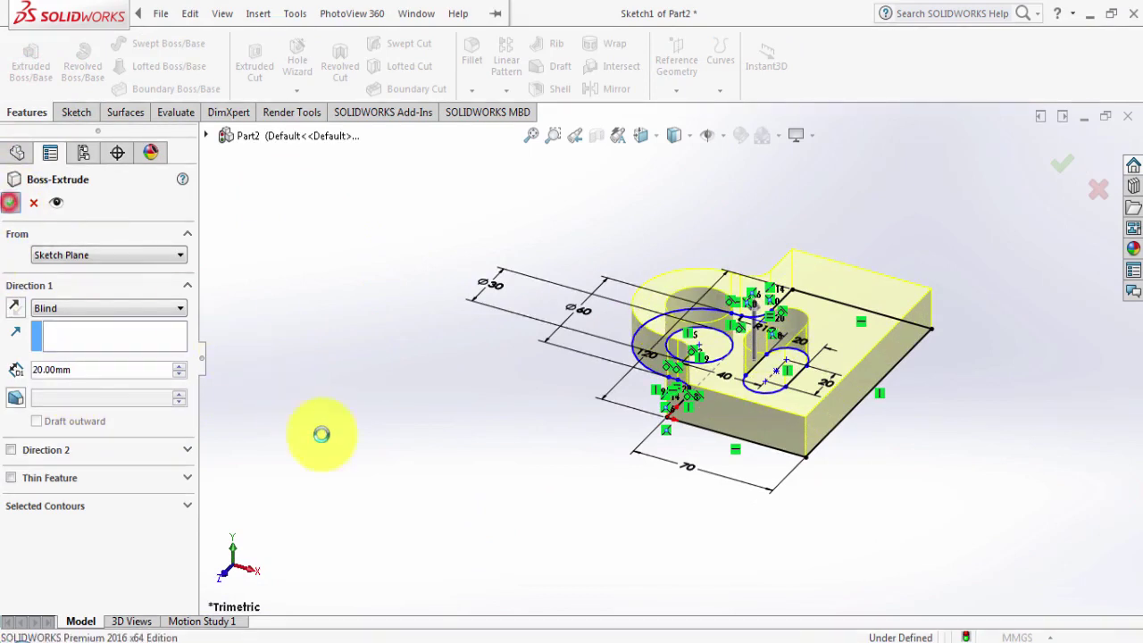
pyautogui.rightClick(356, 449)
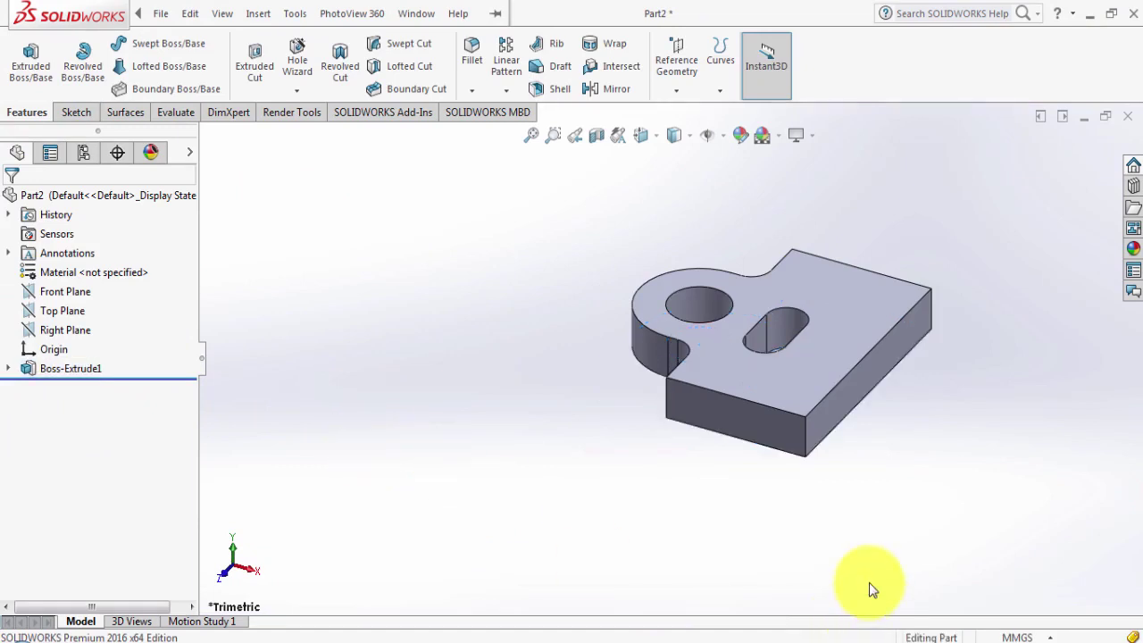
# Open Sketch2 on the plate's front side face, viewed Normal To, after checking the reference drawing.
pyautogui.moveTo(869, 582)
pyautogui.mouseDown(button='middle')
pyautogui.moveTo(888, 509)
pyautogui.moveTo(923, 548)
pyautogui.moveTo(909, 535)
pyautogui.mouseUp(button='middle')
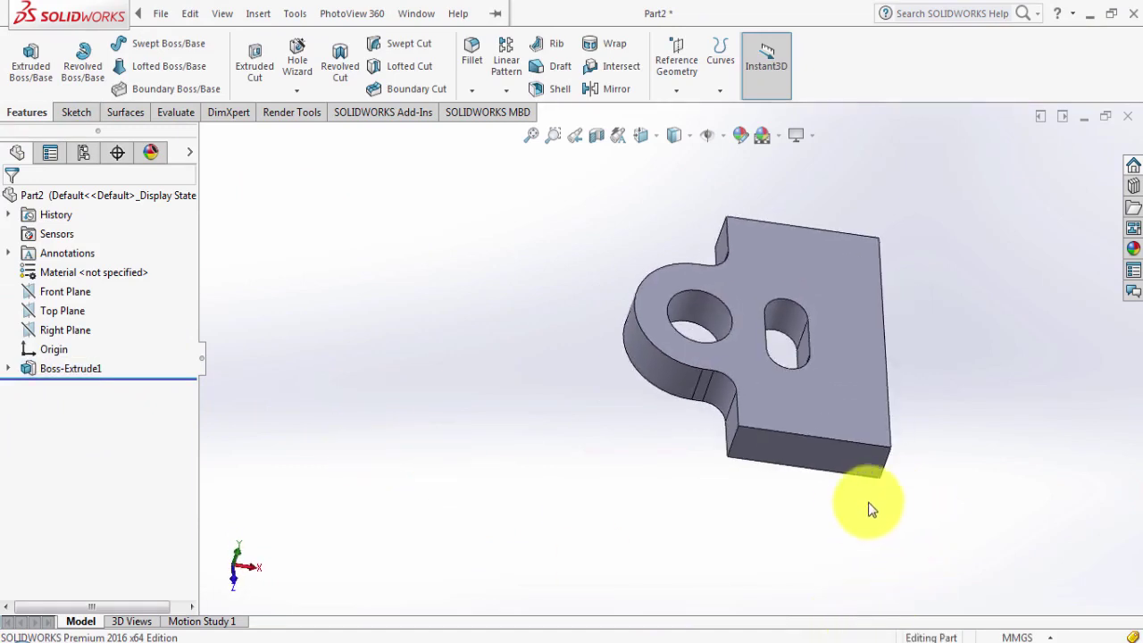
pyautogui.click(357, 634)
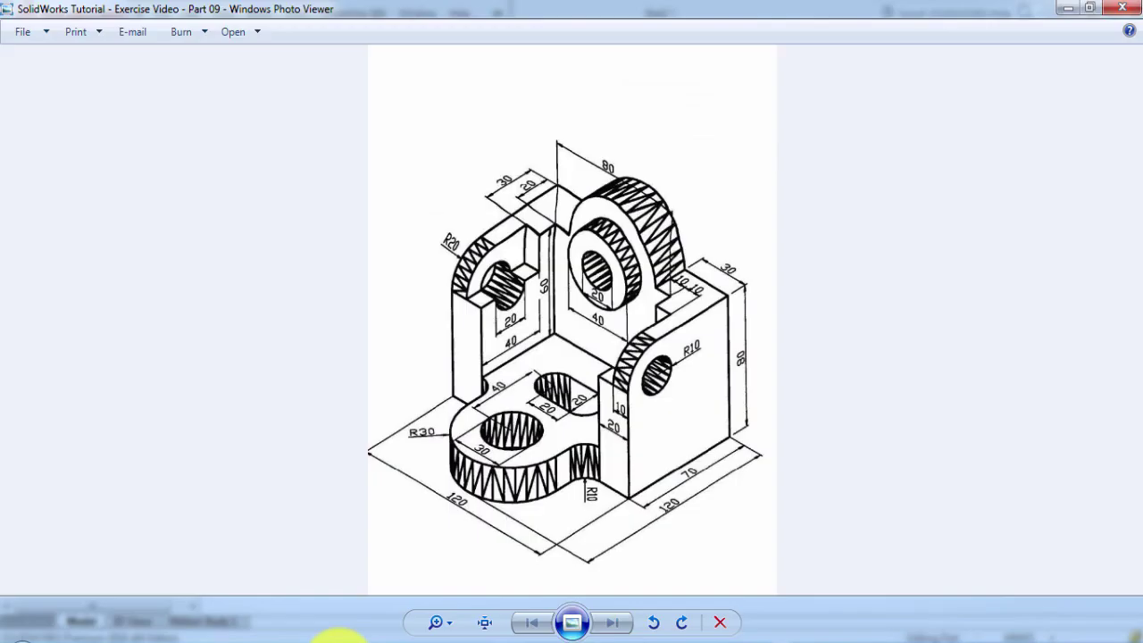
pyautogui.click(332, 636)
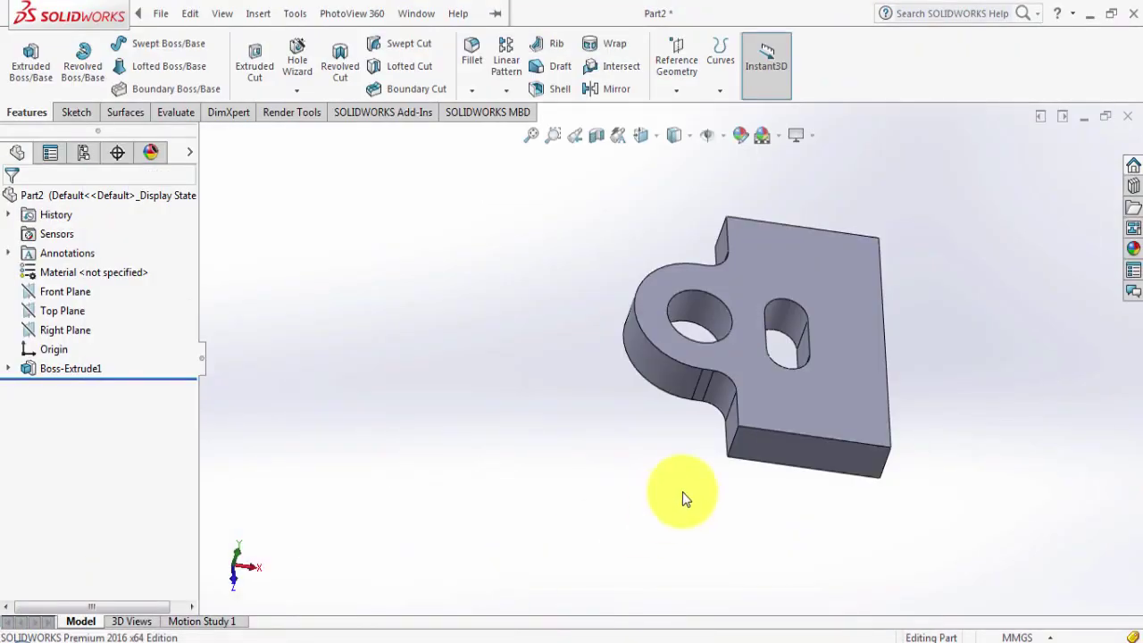
pyautogui.click(779, 447)
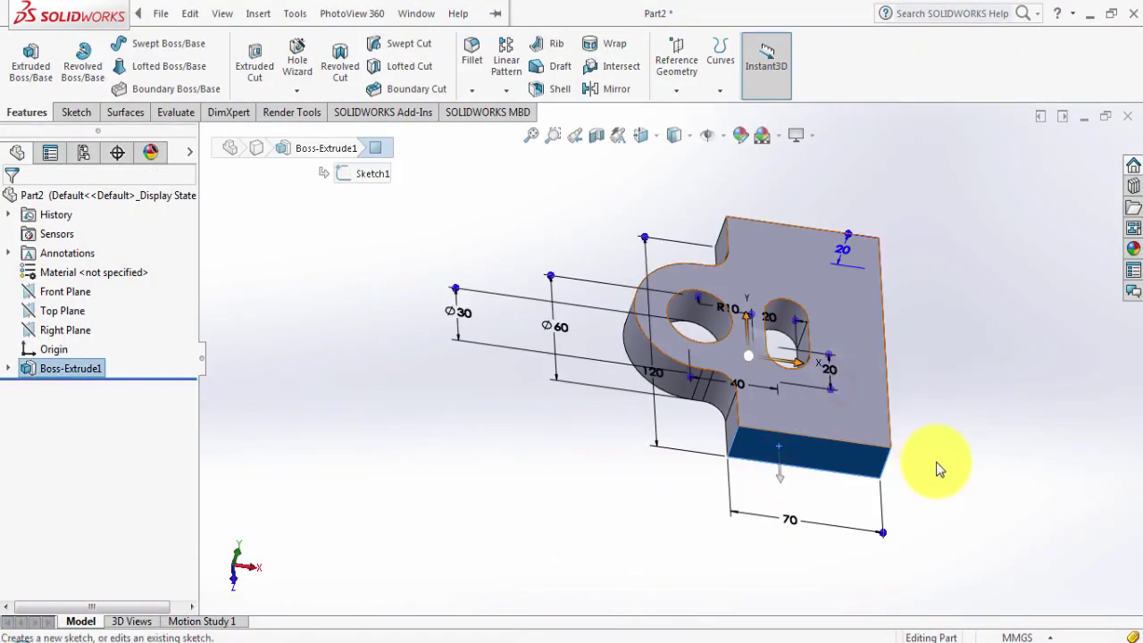
pyautogui.hotkey('ctrl', '8')
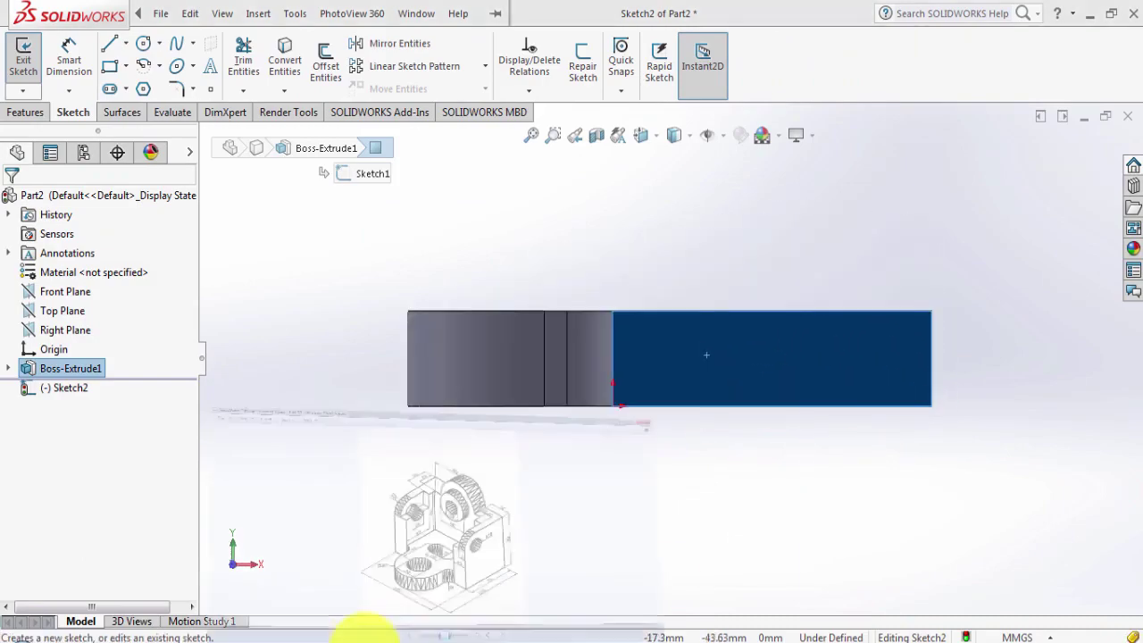
pyautogui.click(364, 625)
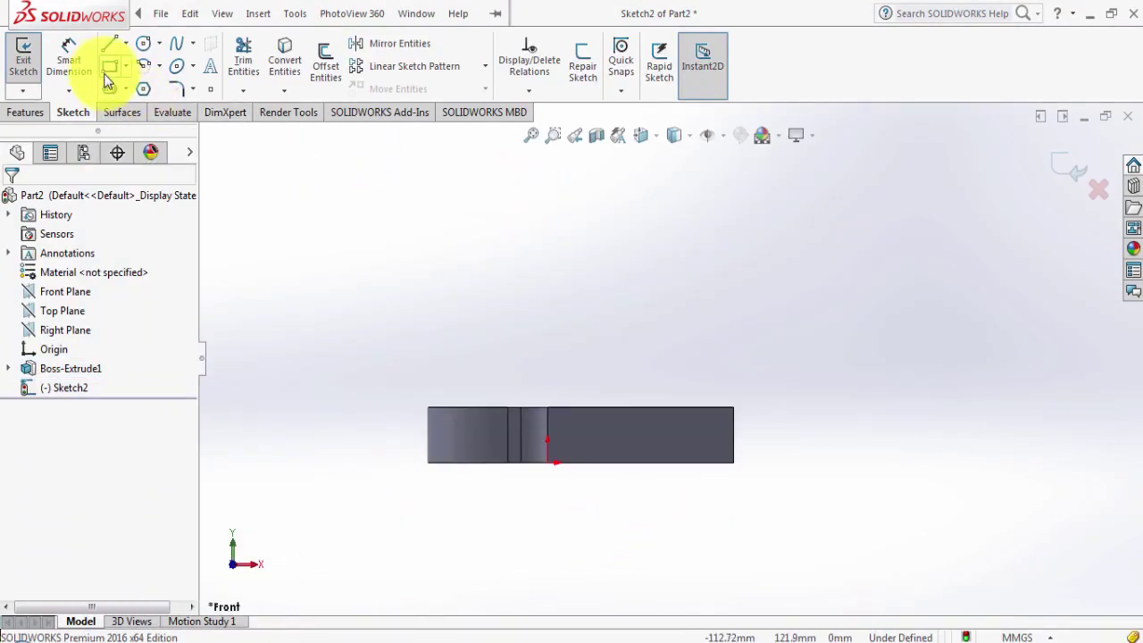
# Draw a 3 Point Corner Rectangle upward from the plate's top edge to its right end.
pyautogui.click(125, 64)
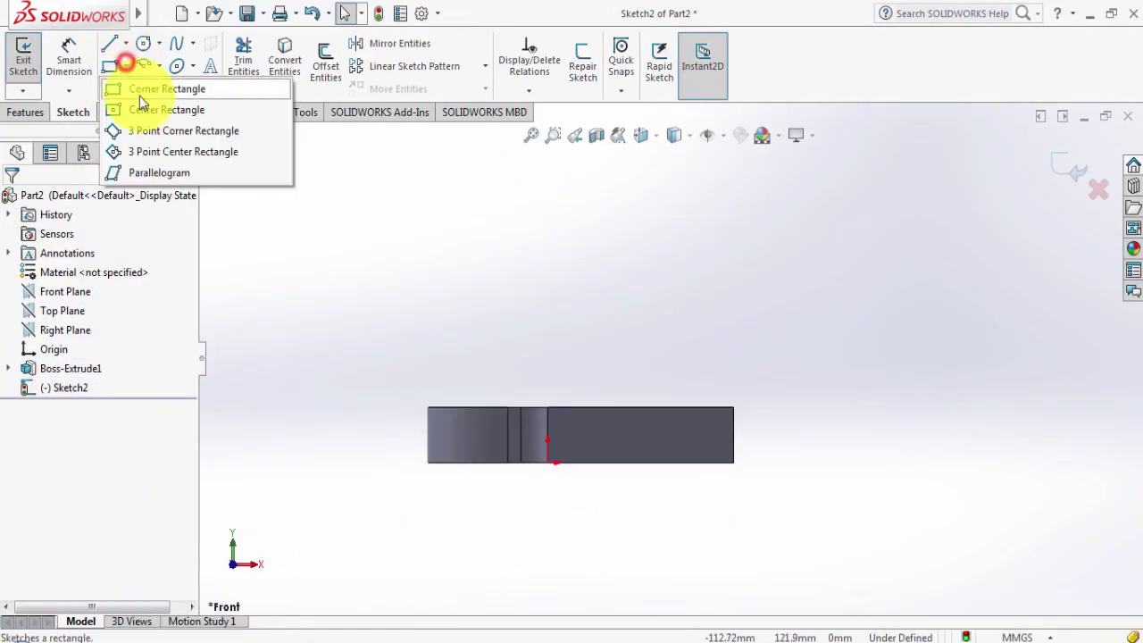
pyautogui.click(145, 131)
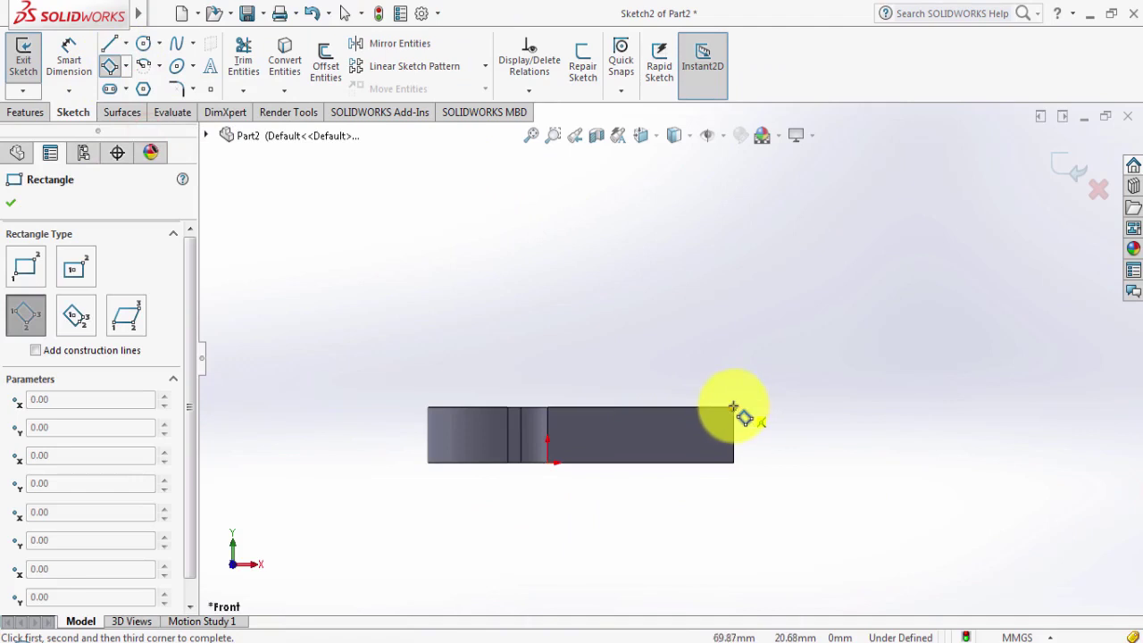
pyautogui.click(733, 407)
pyautogui.click(548, 407)
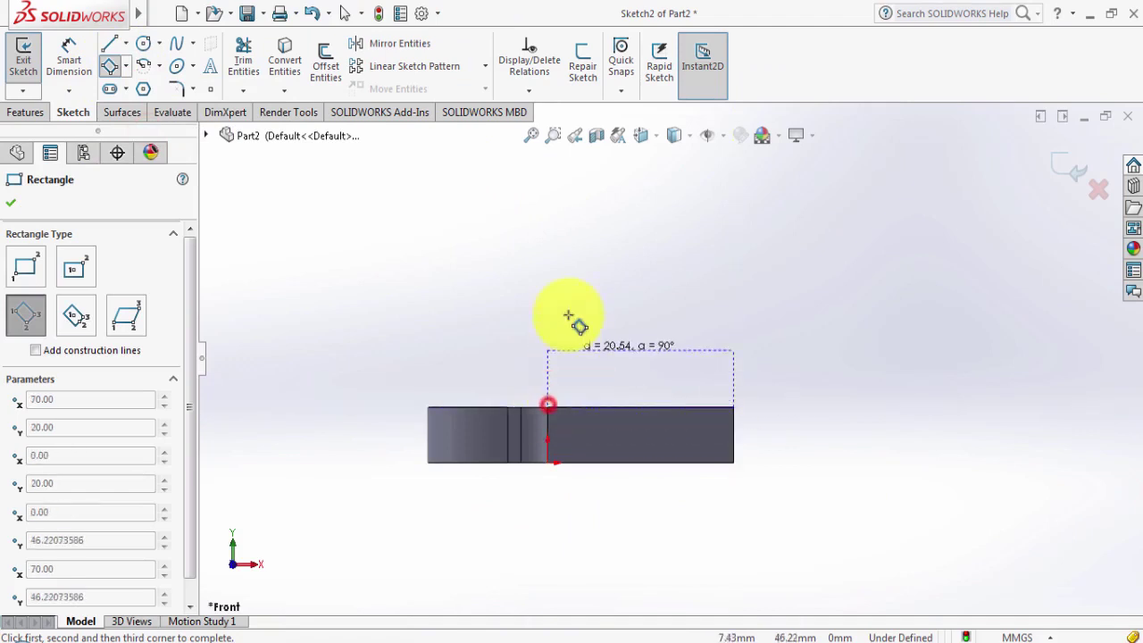
pyautogui.click(565, 222)
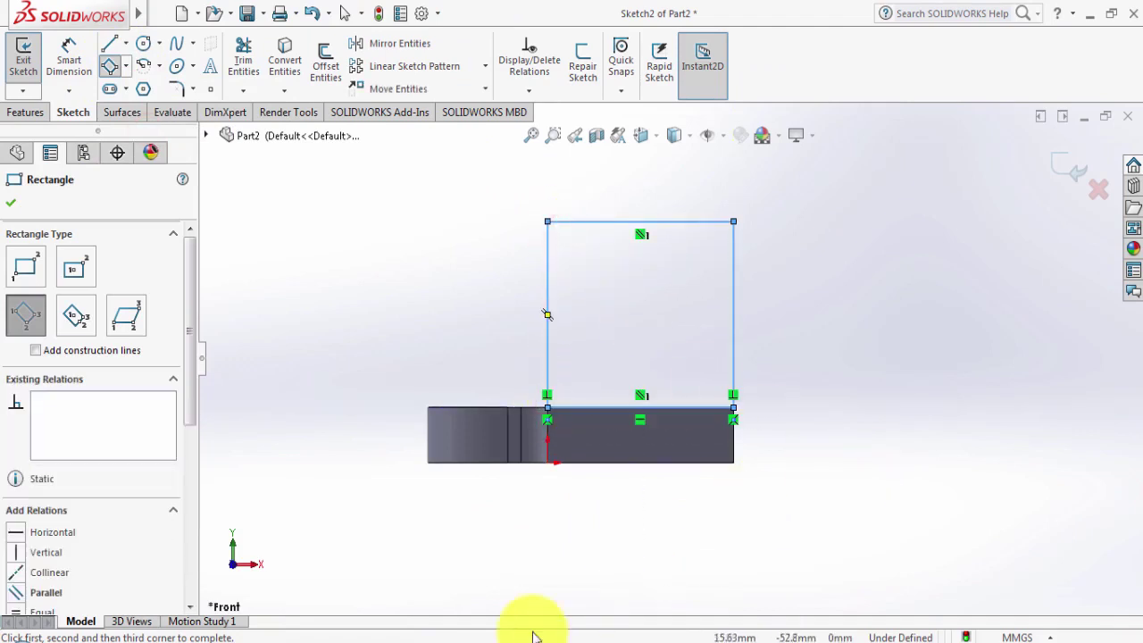
# Dimension the rectangle's right side to 70 mm, per the reference drawing.
pyautogui.click(335, 635)
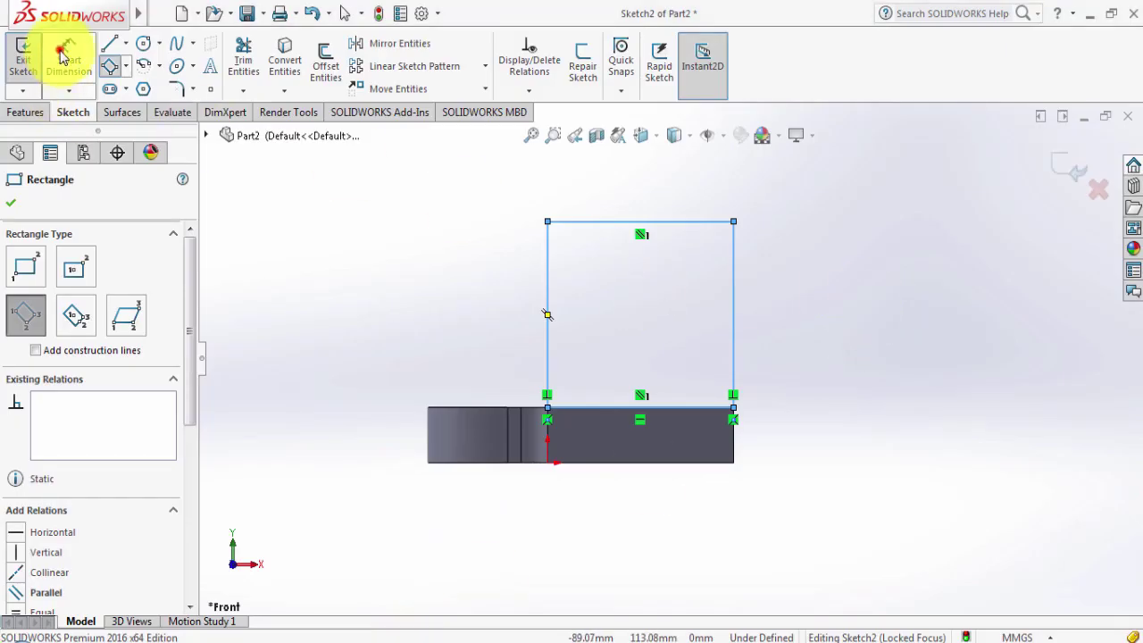
pyautogui.click(68, 55)
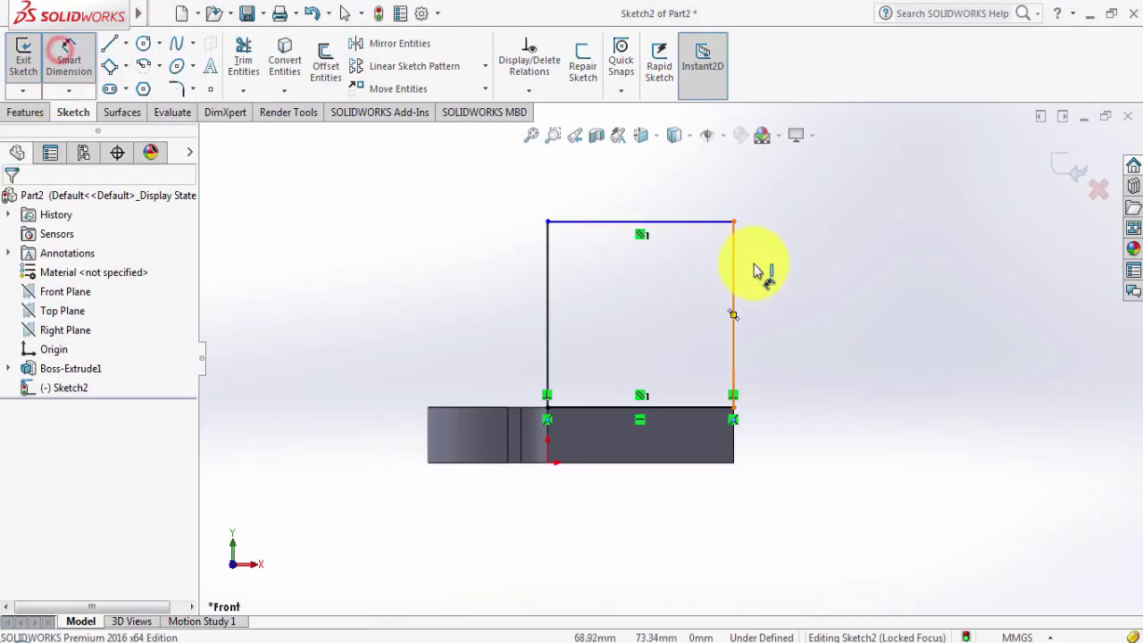
pyautogui.click(736, 291)
pyautogui.click(805, 301)
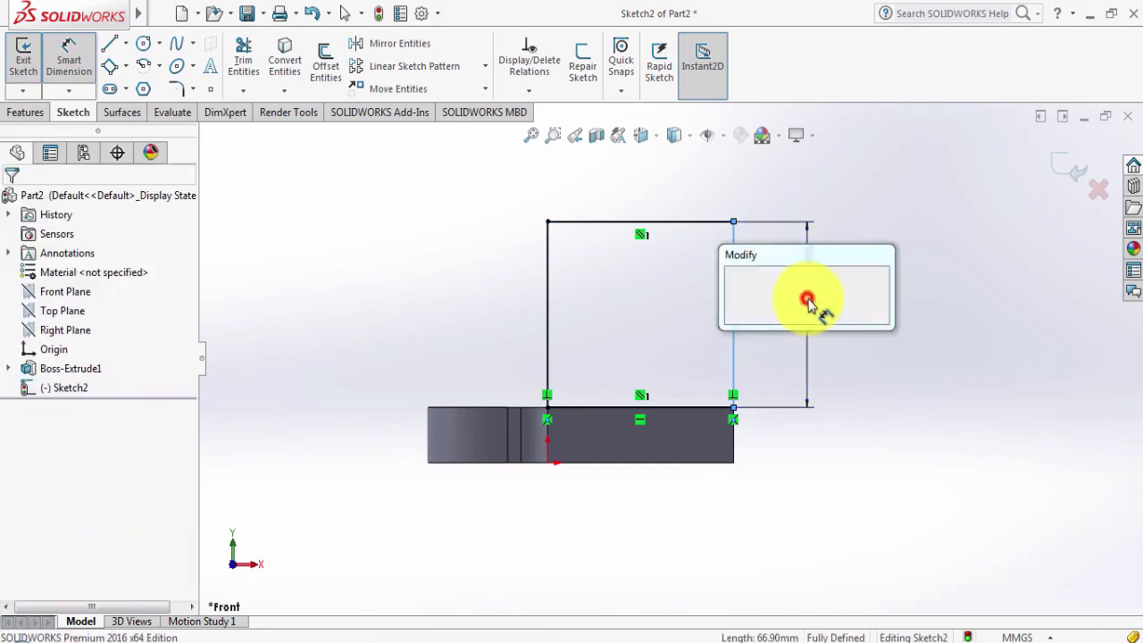
pyautogui.write('70')
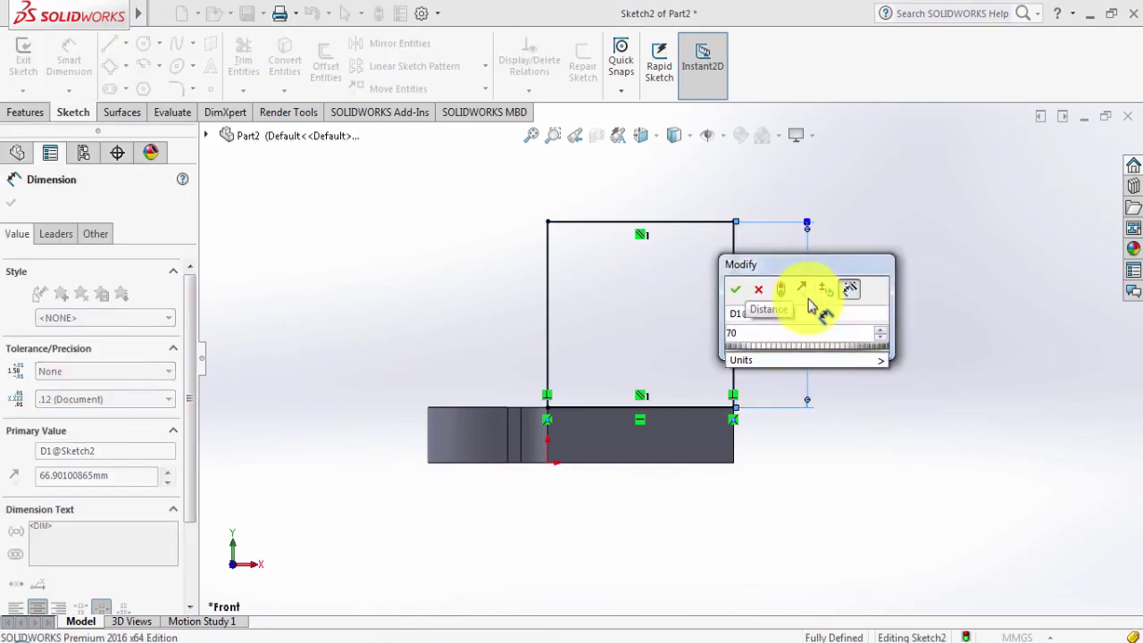
pyautogui.press('Return')
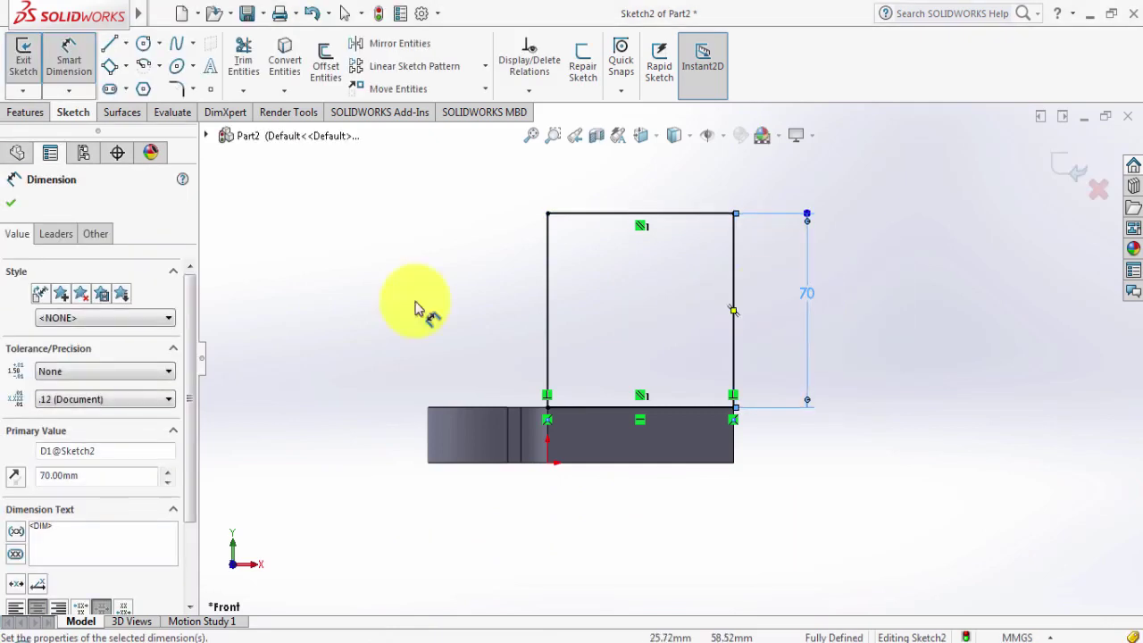
pyautogui.click(12, 203)
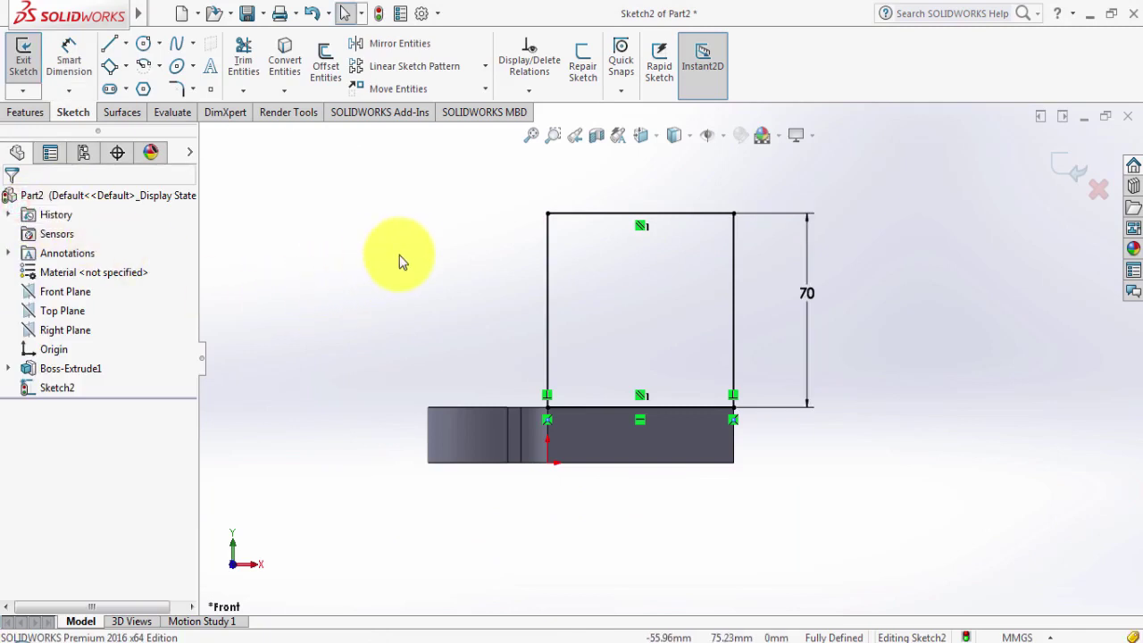
# Round the rectangle's top-left corner with a 20 mm sketch fillet.
pyautogui.click(547, 213)
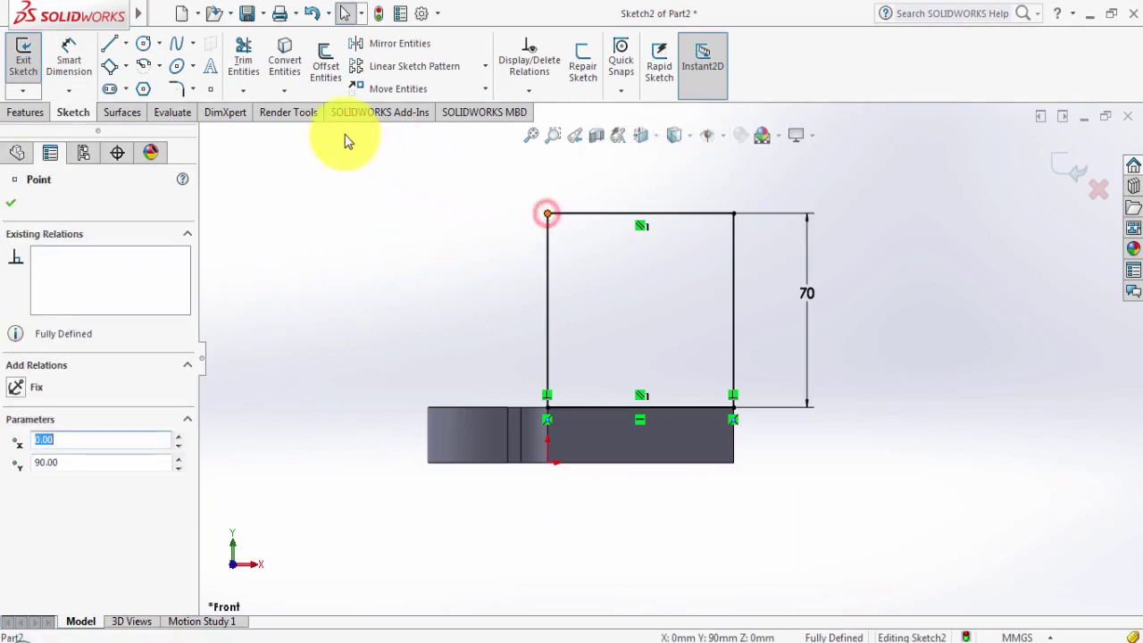
pyautogui.click(180, 87)
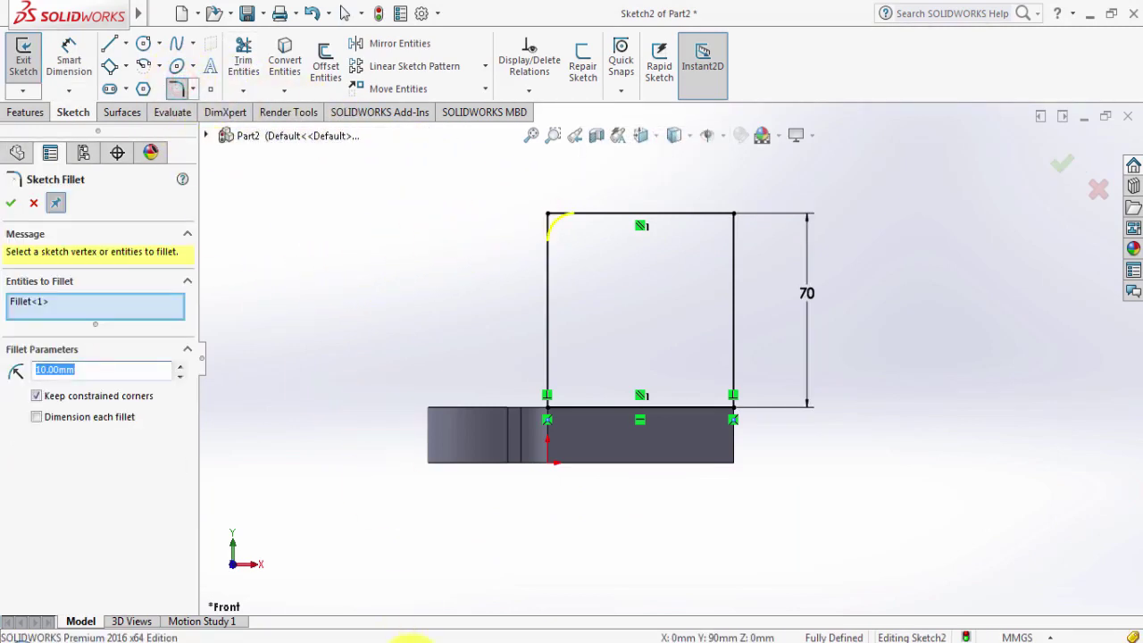
pyautogui.click(339, 636)
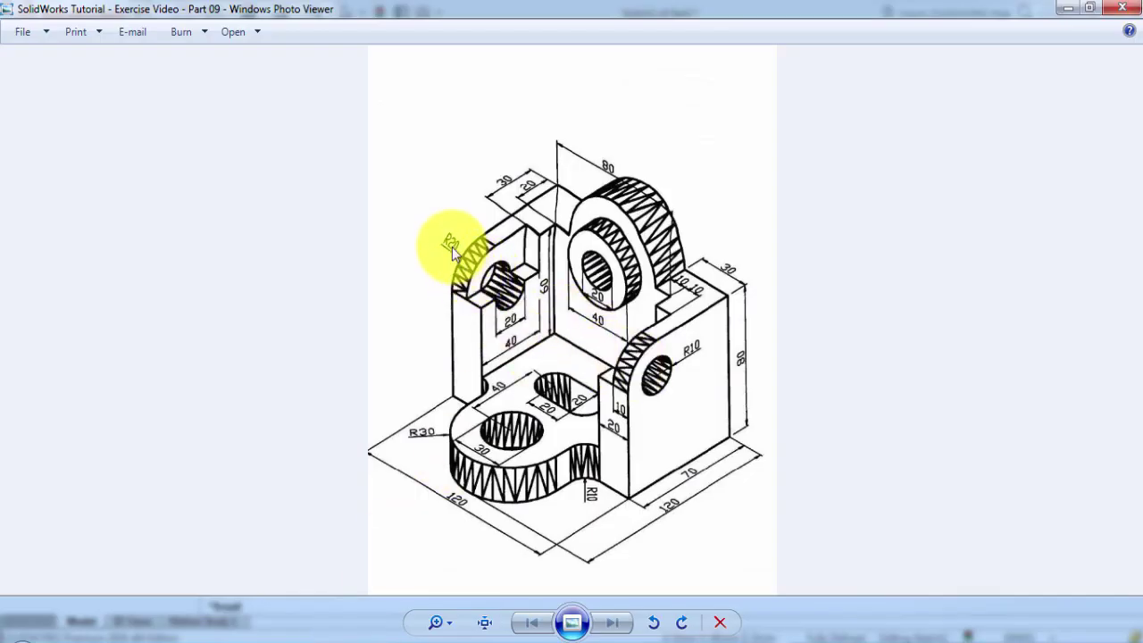
pyautogui.click(382, 626)
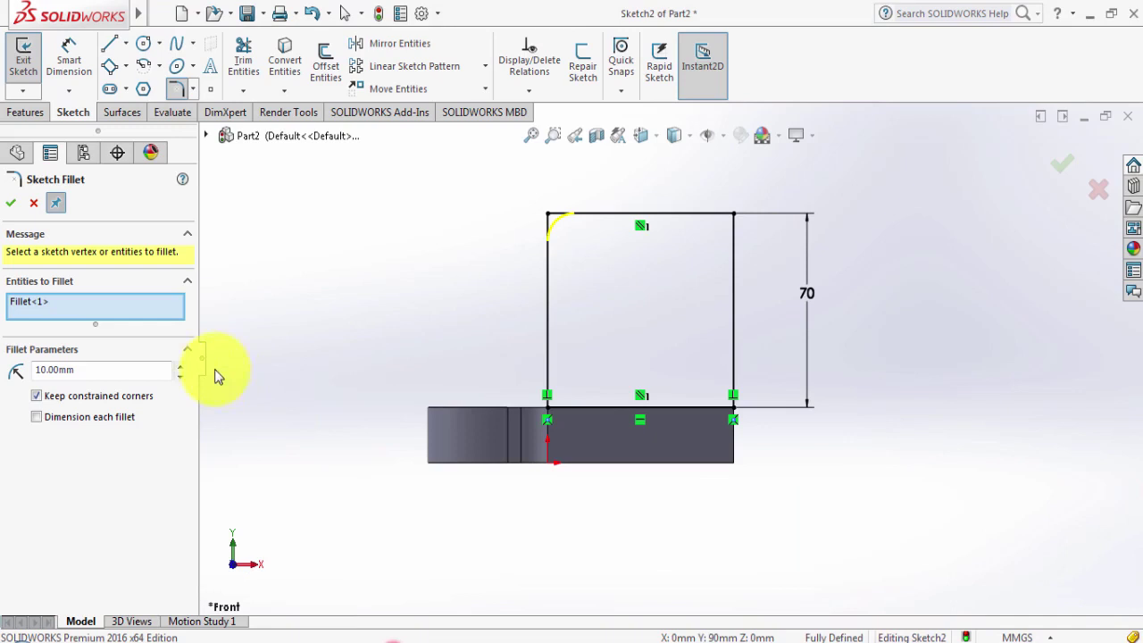
pyautogui.click(91, 372)
pyautogui.write('20')
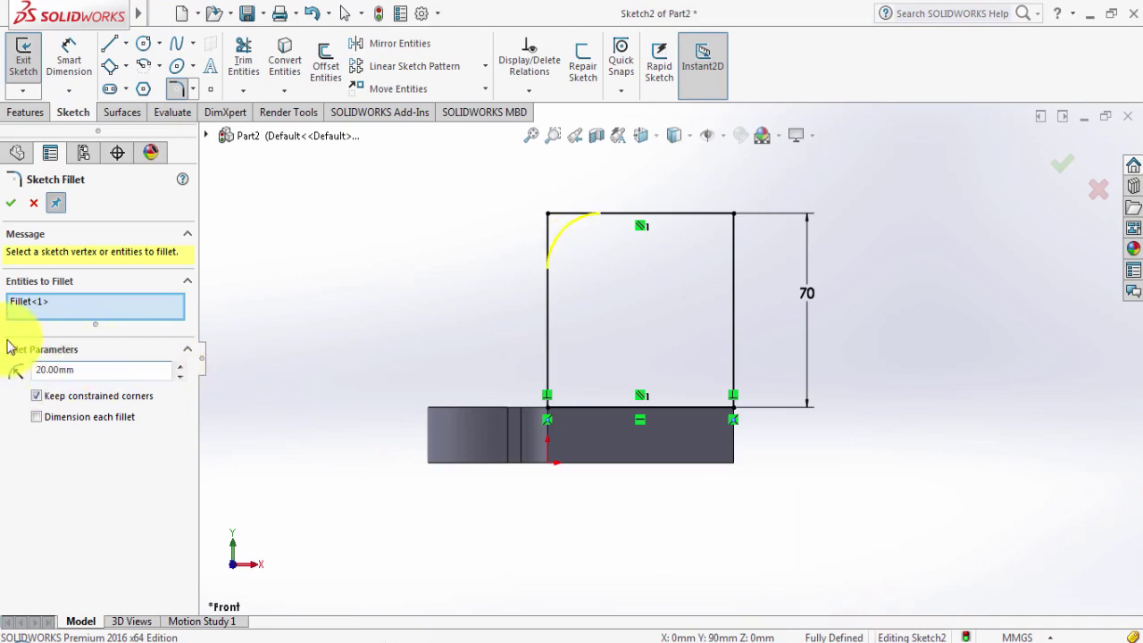
pyautogui.click(10, 203)
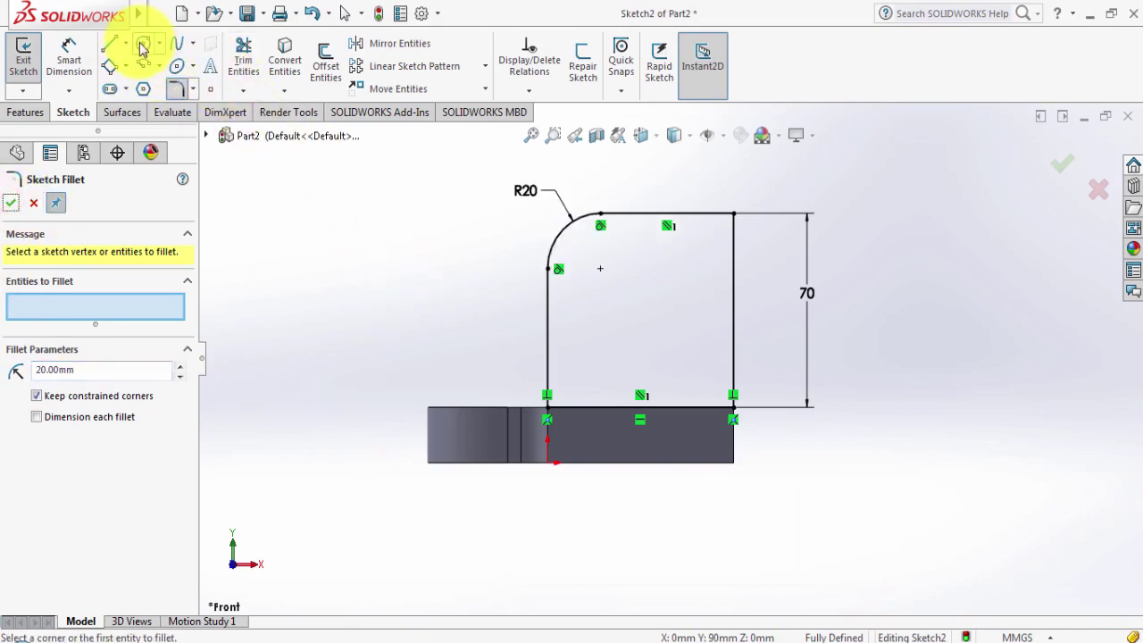
# Add a circle centred on the fillet's centre and dimension it to Ø20.
pyautogui.click(142, 49)
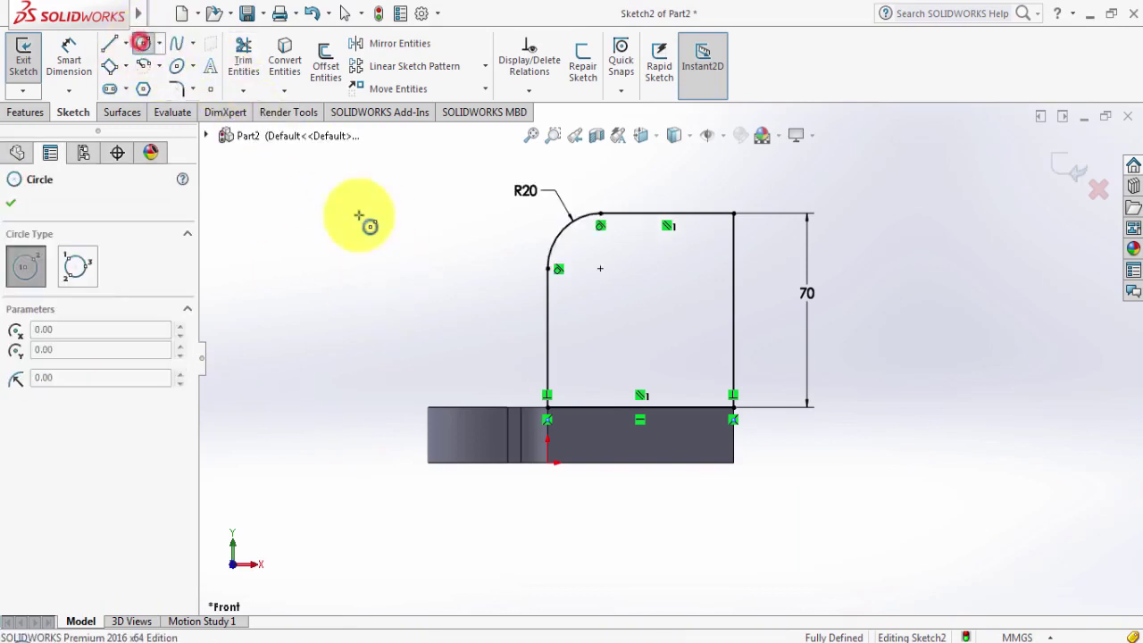
pyautogui.moveTo(598, 270); pyautogui.dragTo(611, 291)
pyautogui.click(610, 291)
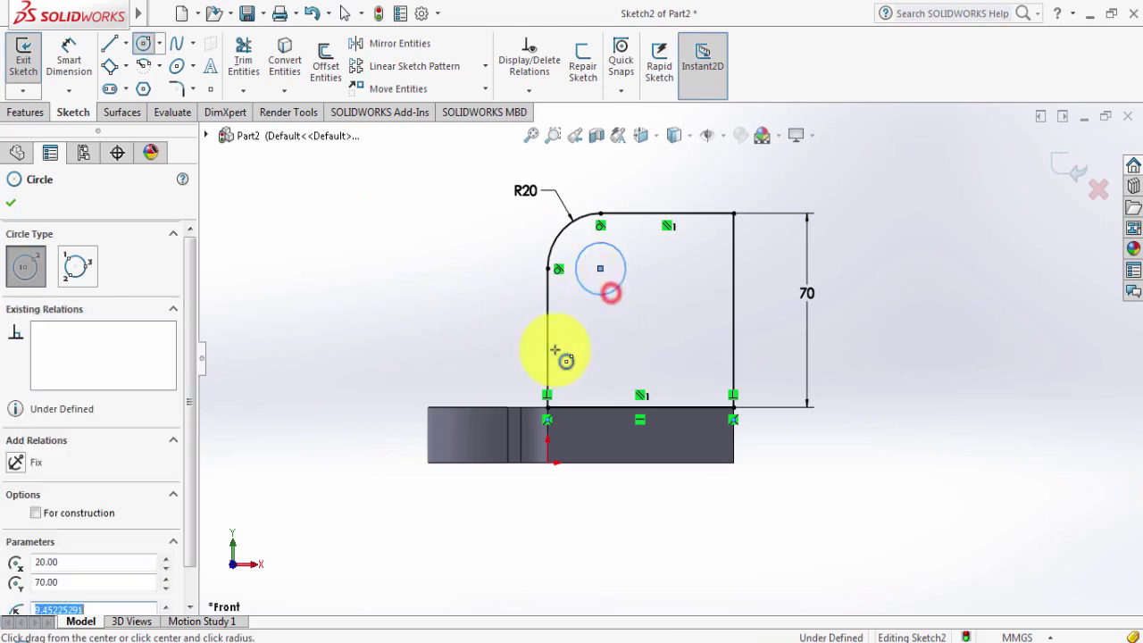
pyautogui.click(344, 636)
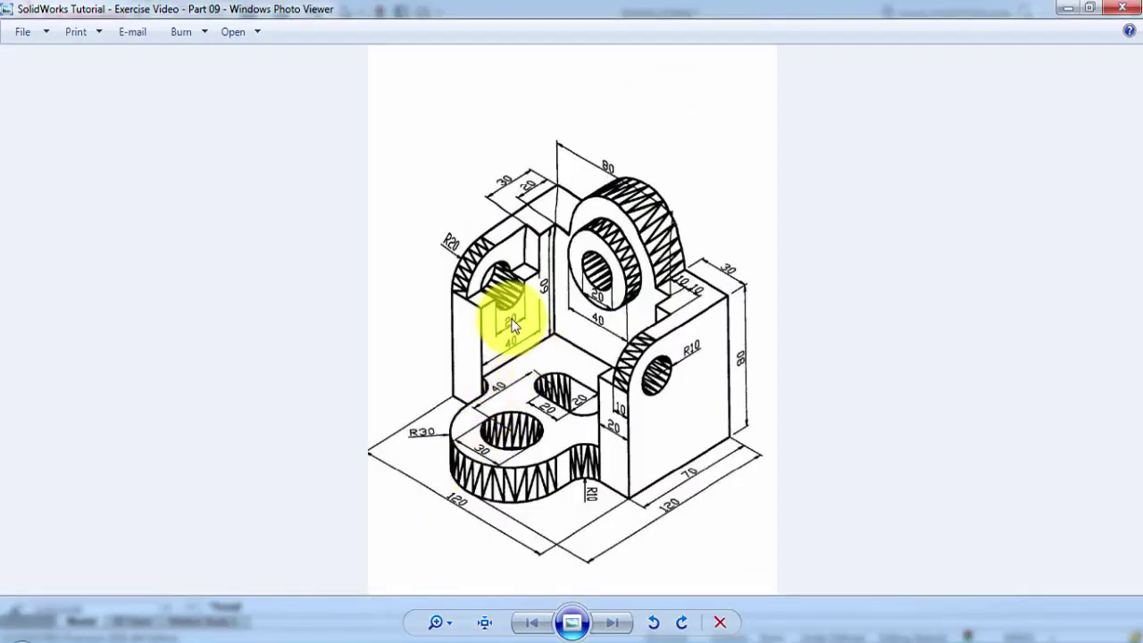
pyautogui.click(357, 625)
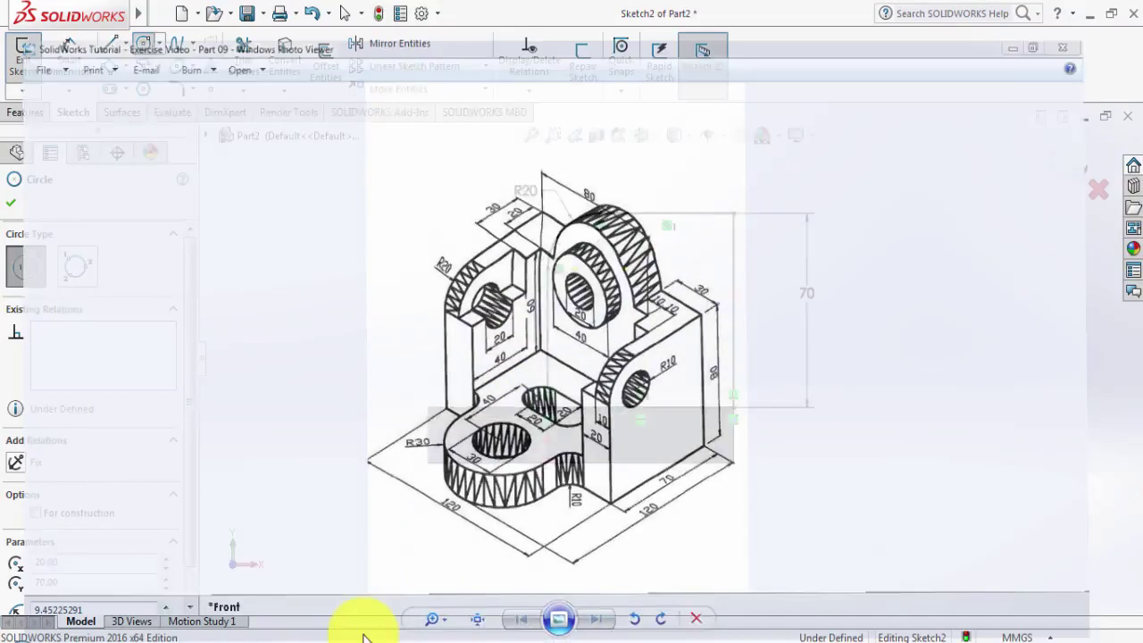
pyautogui.click(69, 56)
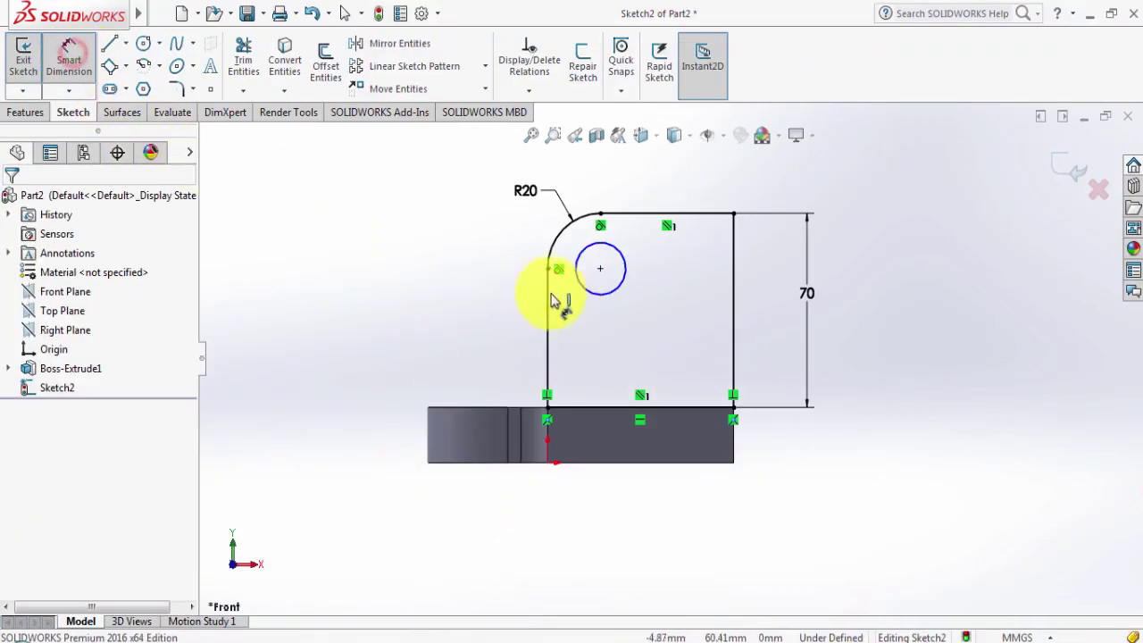
pyautogui.click(584, 284)
pyautogui.click(493, 276)
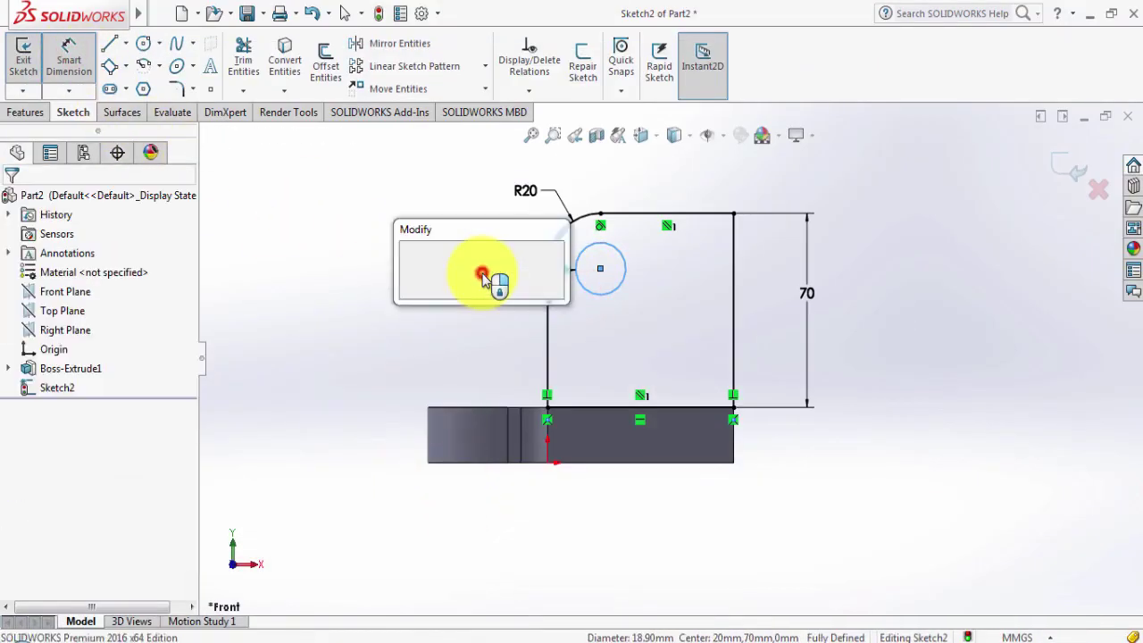
pyautogui.write('20')
pyautogui.press('Return')
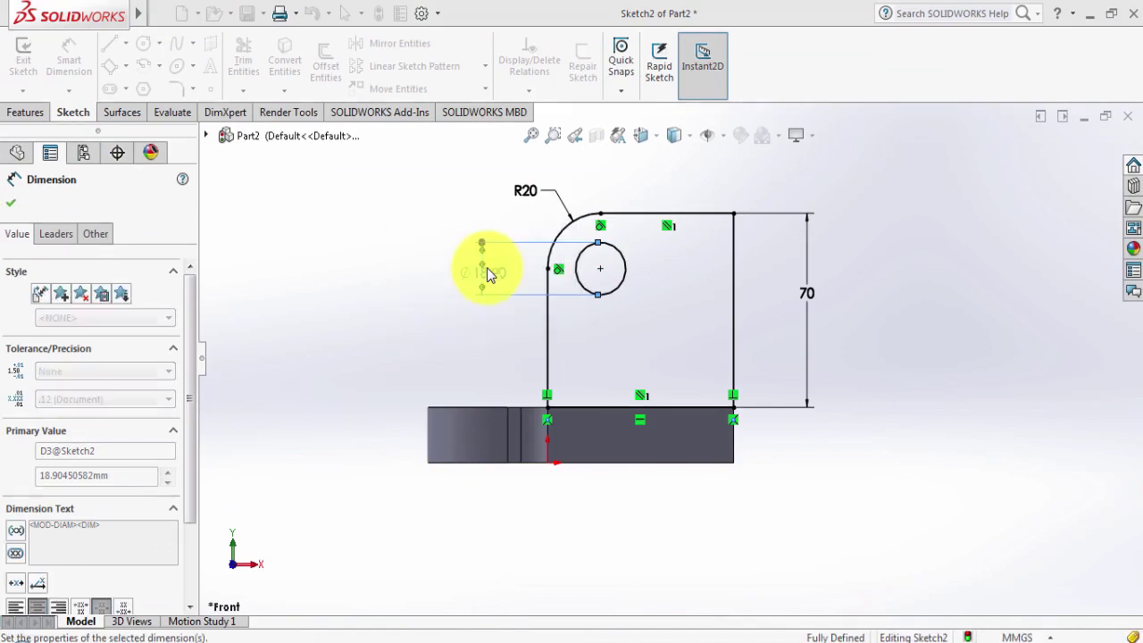
pyautogui.click(10, 204)
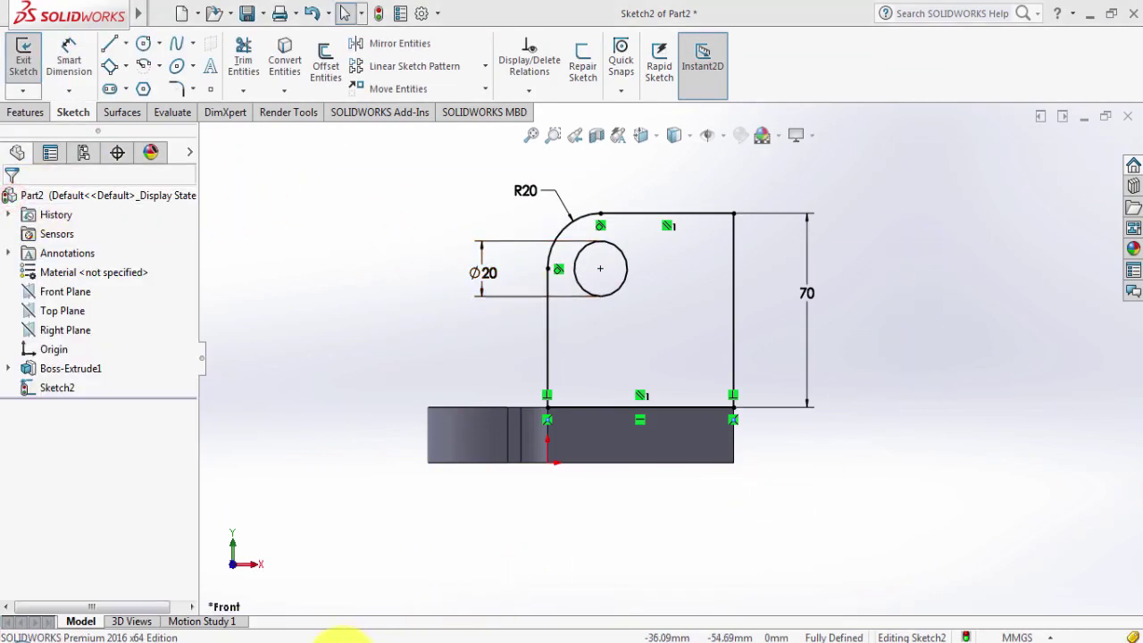
pyautogui.click(342, 634)
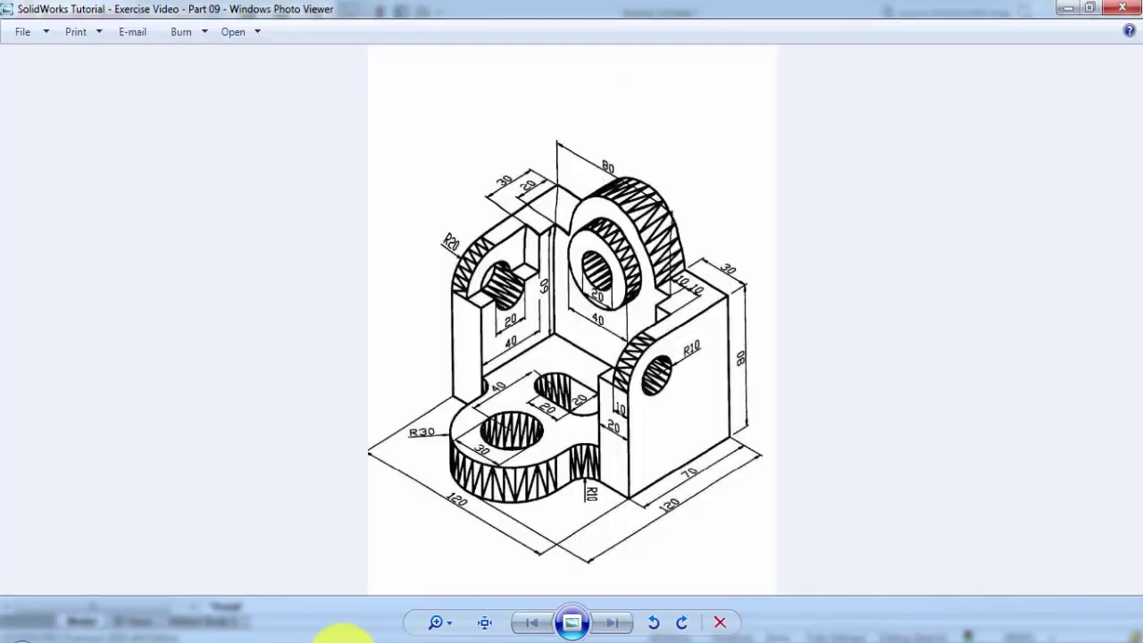
pyautogui.click(342, 632)
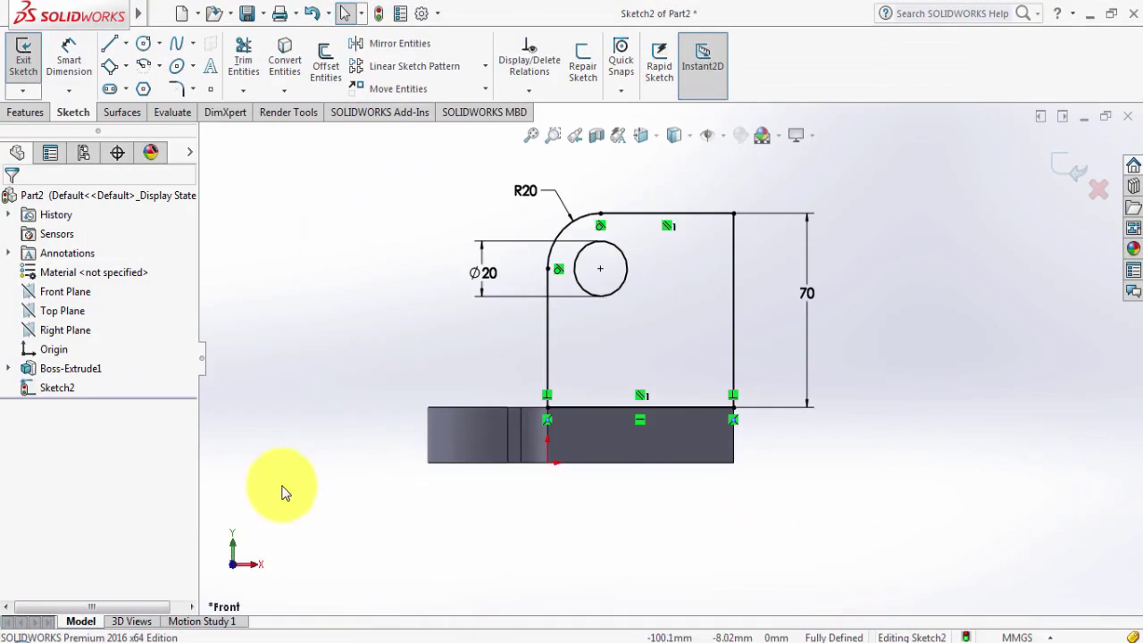
# Extrude the upright profile 20 mm, reversed onto the base plate, as Boss-Extrude2.
pyautogui.click(22, 111)
pyautogui.click(22, 63)
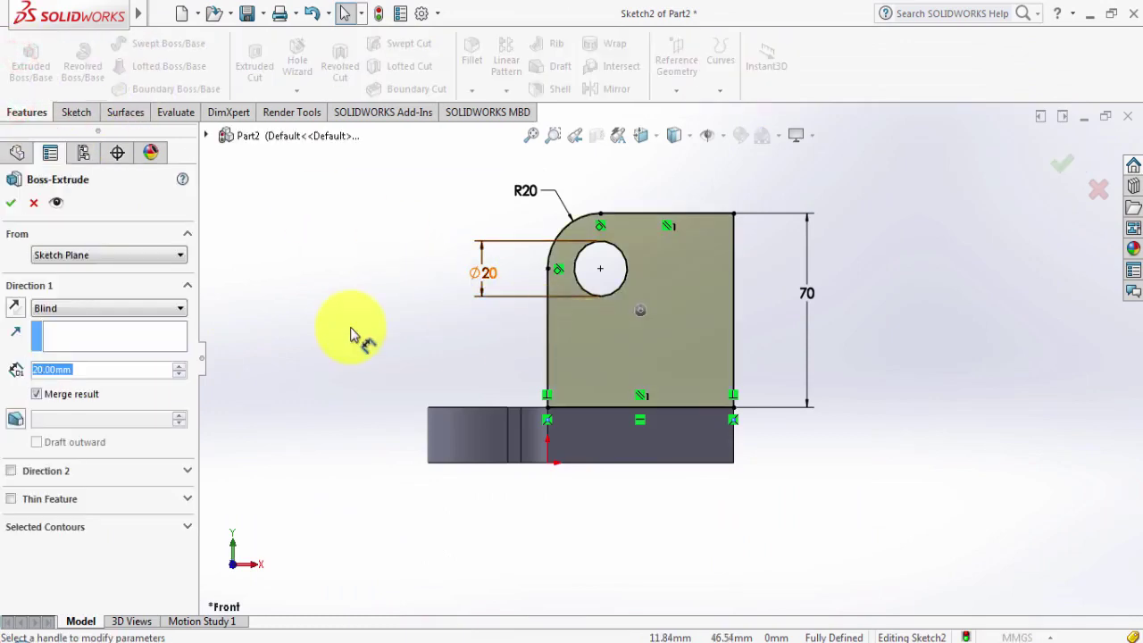
pyautogui.moveTo(365, 331)
pyautogui.mouseDown(button='middle')
pyautogui.moveTo(402, 316)
pyautogui.moveTo(454, 335)
pyautogui.moveTo(428, 339)
pyautogui.mouseUp(button='middle')
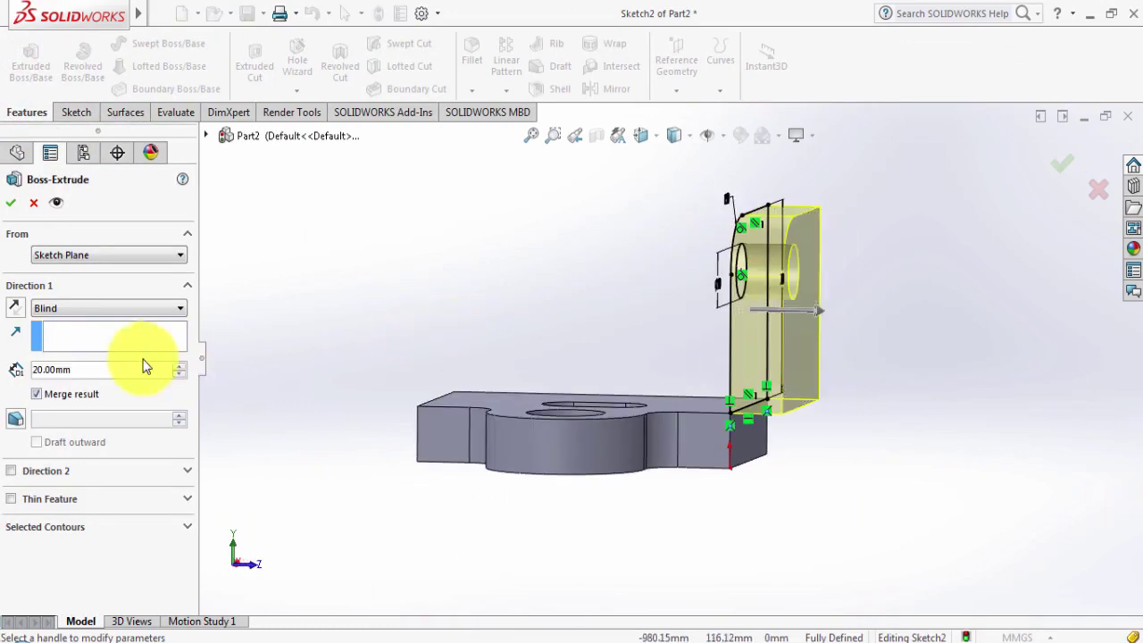
pyautogui.click(16, 307)
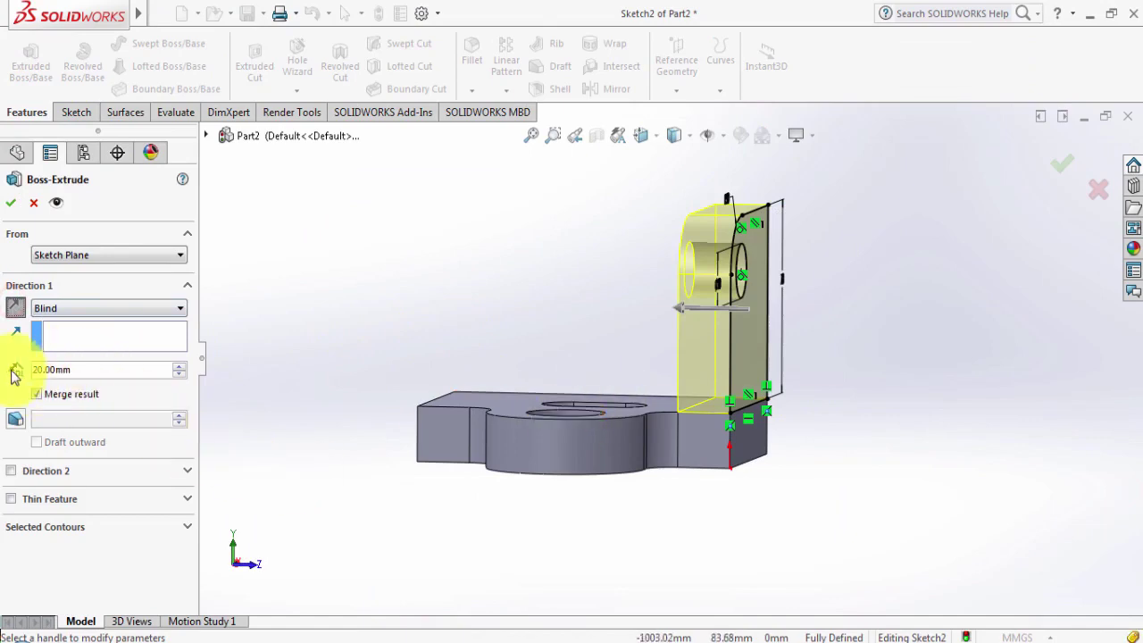
pyautogui.moveTo(472, 324)
pyautogui.mouseDown(button='middle')
pyautogui.moveTo(551, 329)
pyautogui.moveTo(413, 340)
pyautogui.moveTo(214, 321)
pyautogui.mouseUp(button='middle')
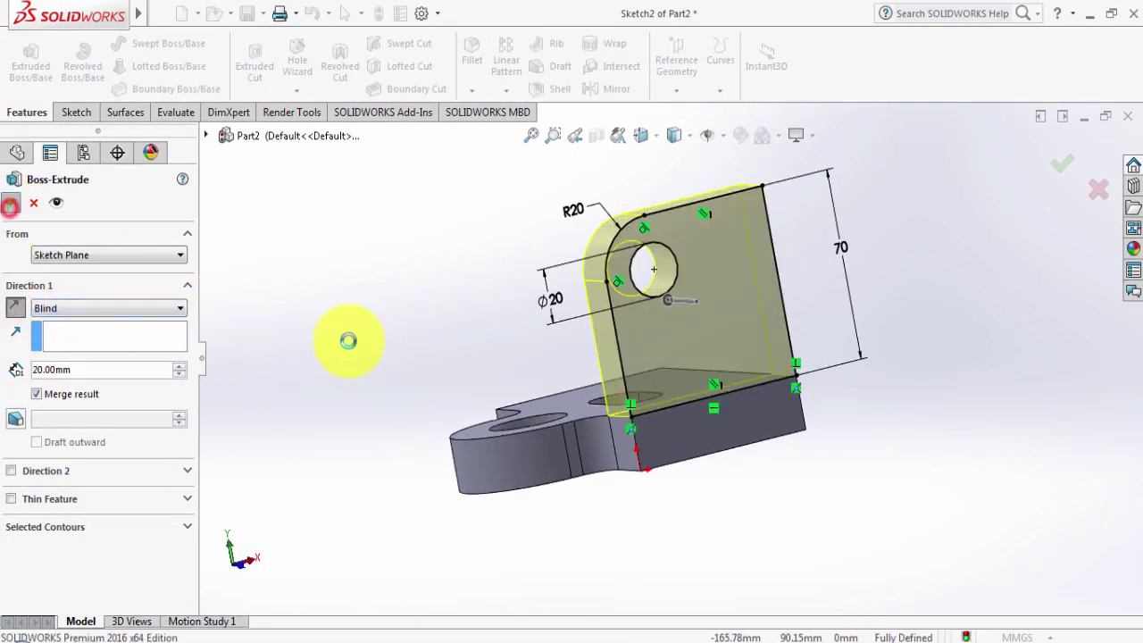
pyautogui.rightClick(371, 341)
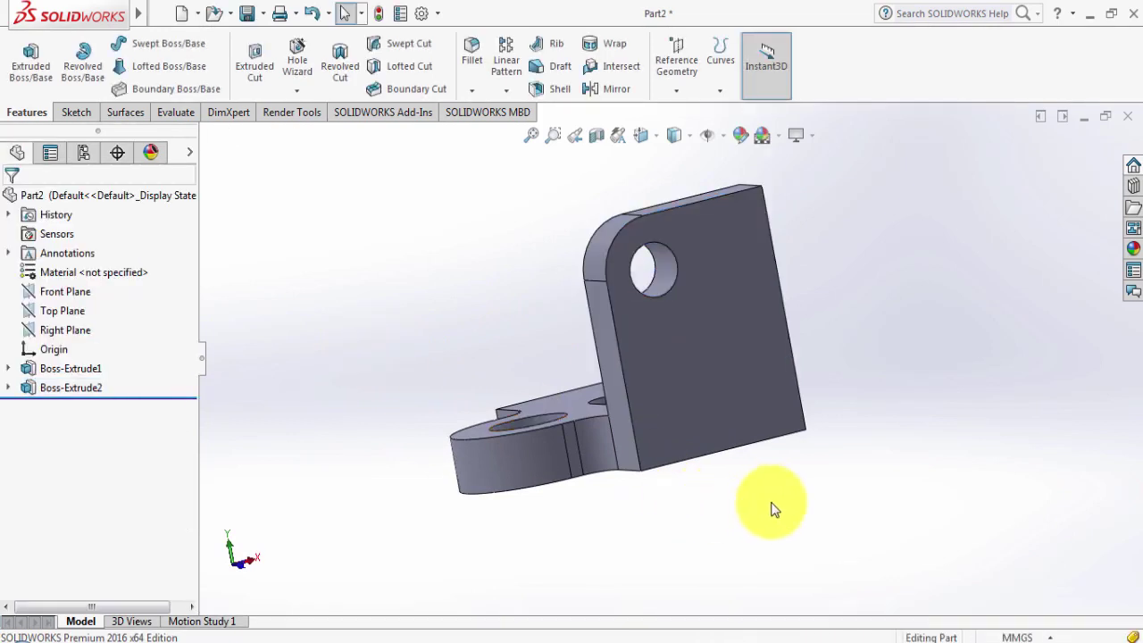
pyautogui.moveTo(773, 505)
pyautogui.mouseDown(button='middle')
pyautogui.moveTo(877, 474)
pyautogui.moveTo(809, 487)
pyautogui.moveTo(791, 516)
pyautogui.moveTo(852, 575)
pyautogui.moveTo(592, 209)
pyautogui.mouseUp(button='middle')
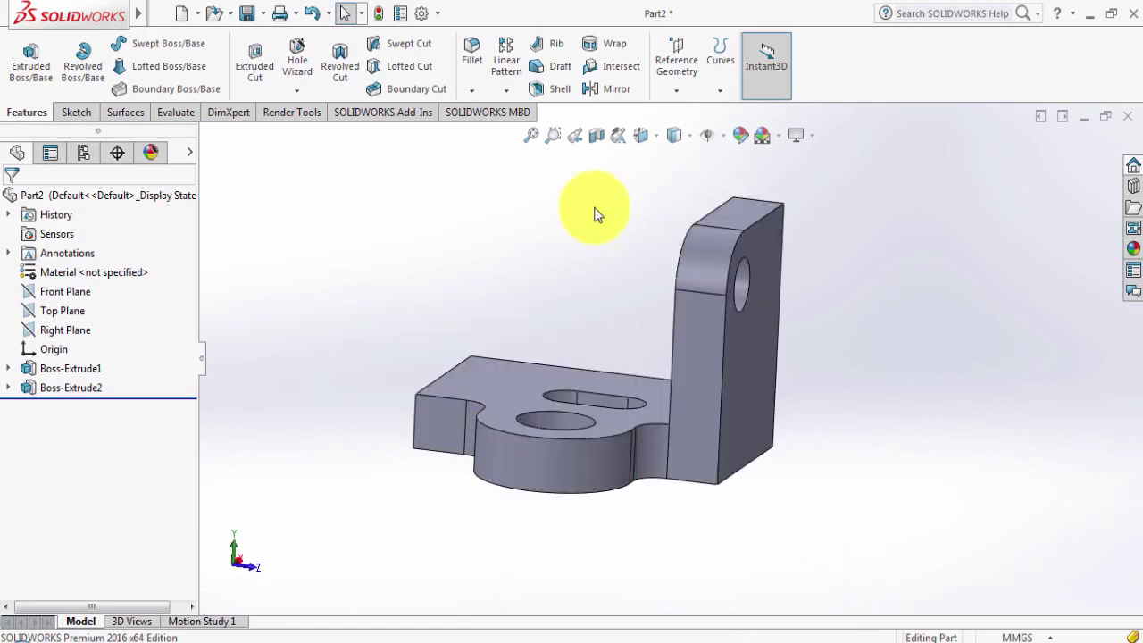
pyautogui.click(506, 93)
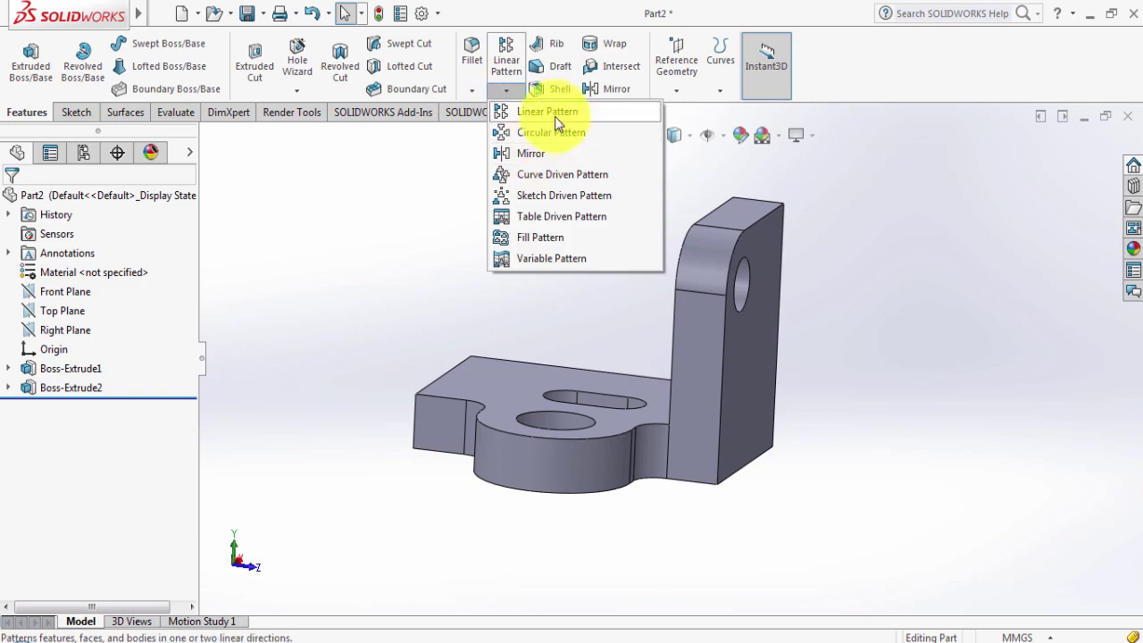
# Start a Linear Pattern with the base plate's top edge as Direction 1.
pyautogui.click(554, 115)
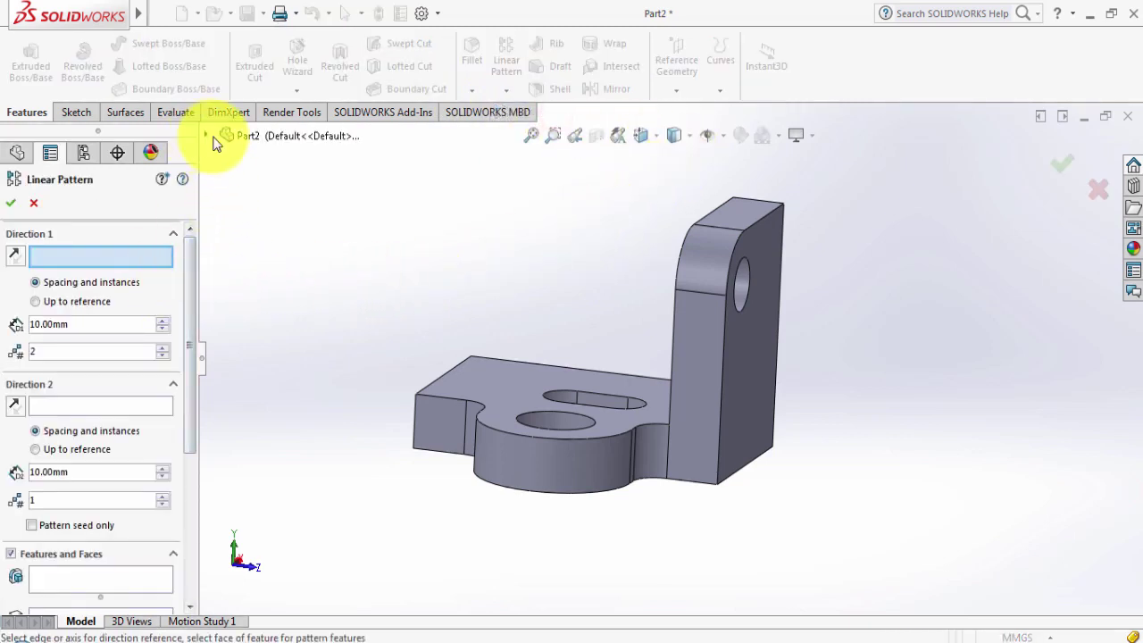
pyautogui.click(206, 135)
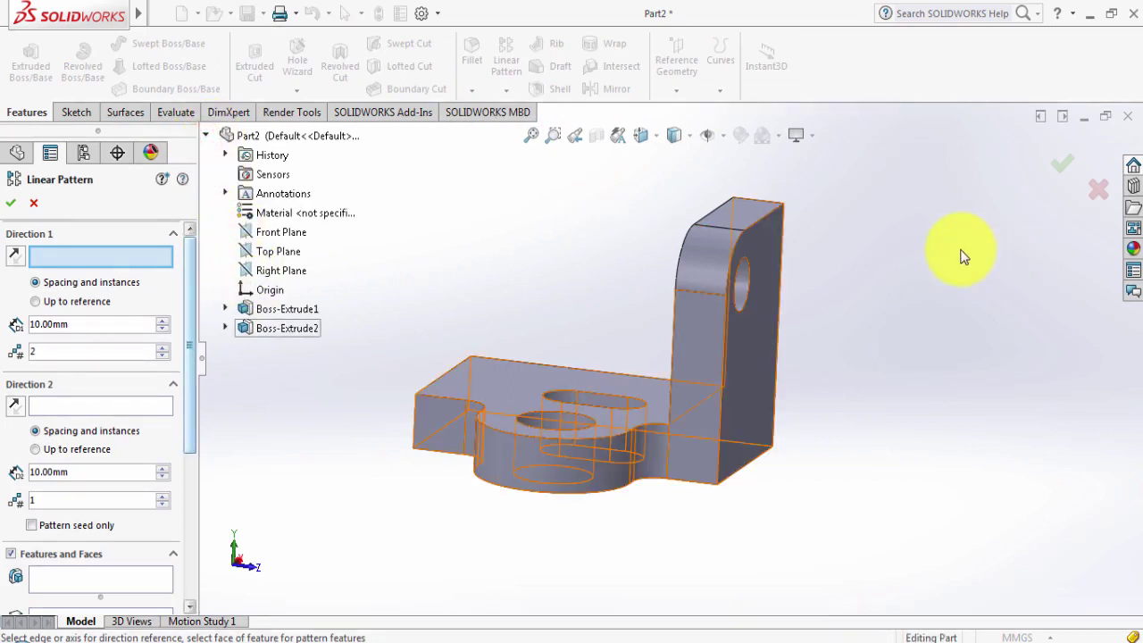
pyautogui.press('Up')
pyautogui.press('Up')
pyautogui.press('Up')
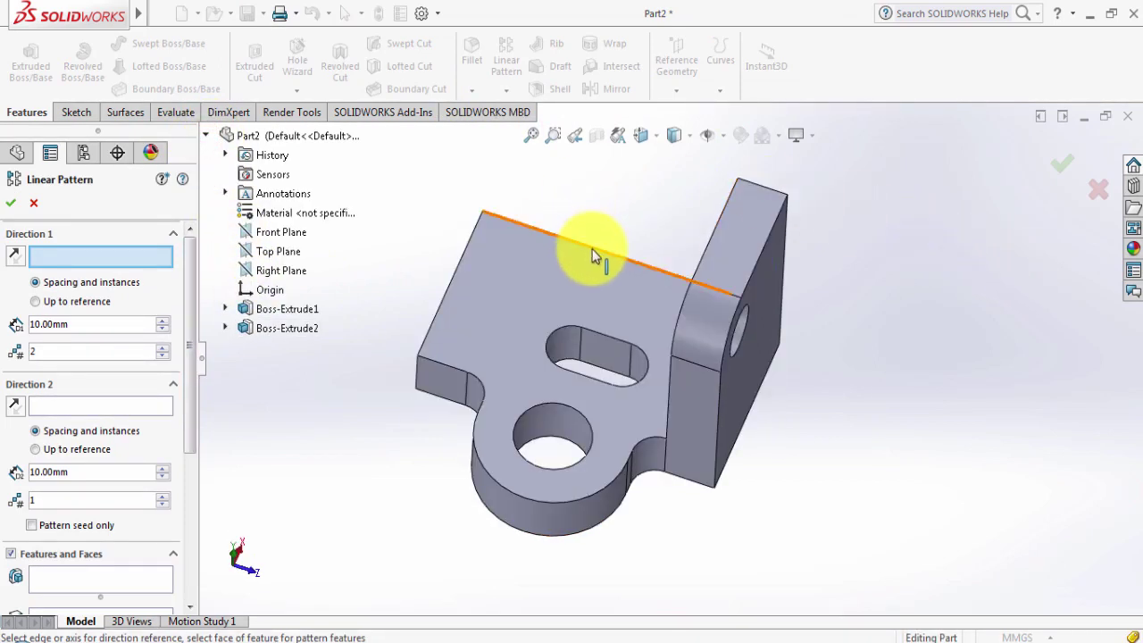
pyautogui.click(593, 246)
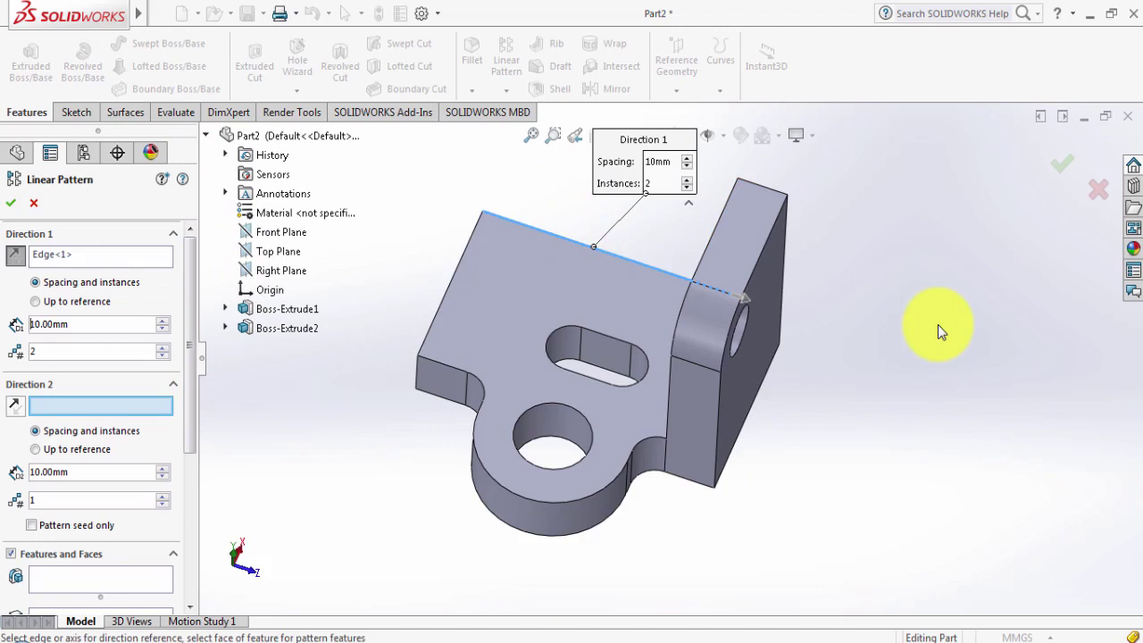
pyautogui.moveTo(938, 324); pyautogui.dragTo(897, 311, button='middle')
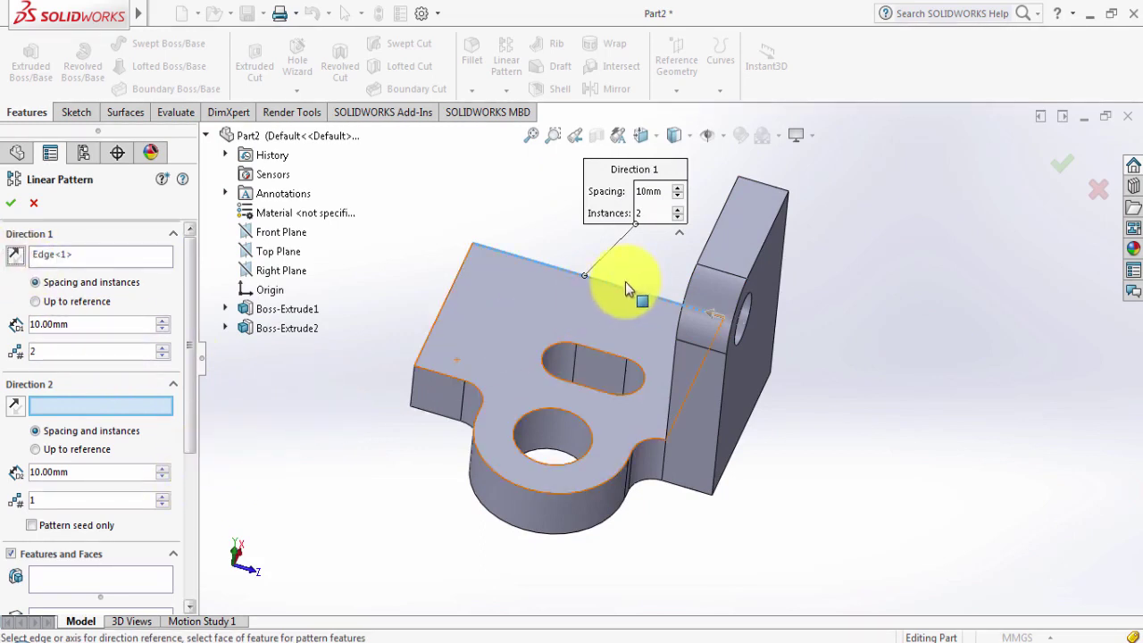
# Pattern Boss-Extrude2 with 100 mm spacing and 2 instances.
pyautogui.moveTo(632, 286); pyautogui.dragTo(103, 540)
pyautogui.moveTo(191, 455); pyautogui.dragTo(196, 516)
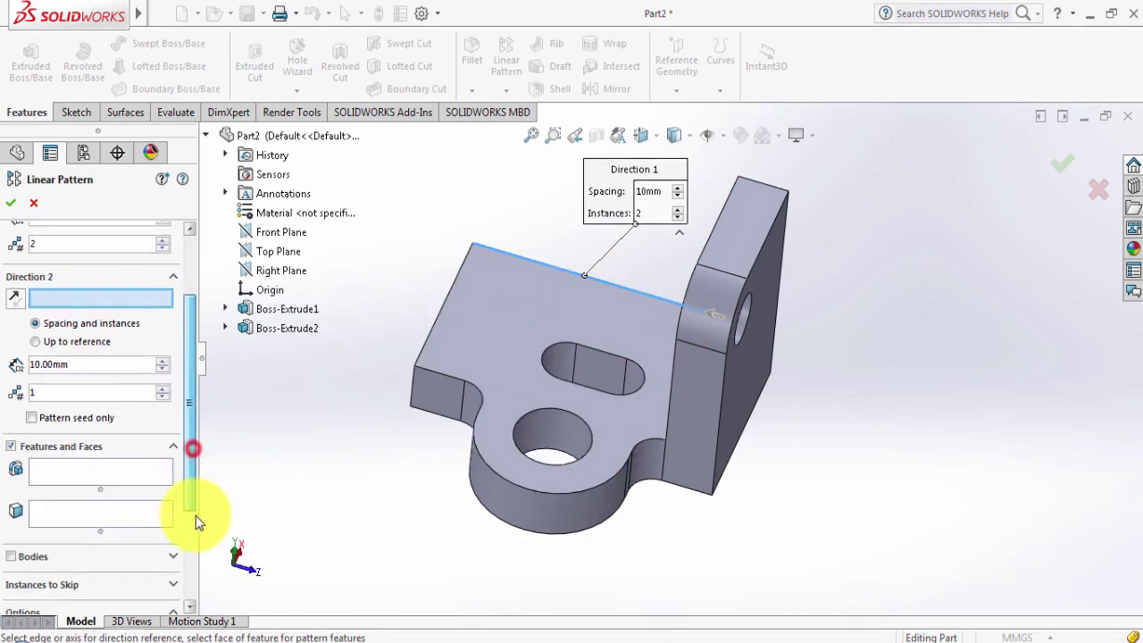
pyautogui.click(56, 459)
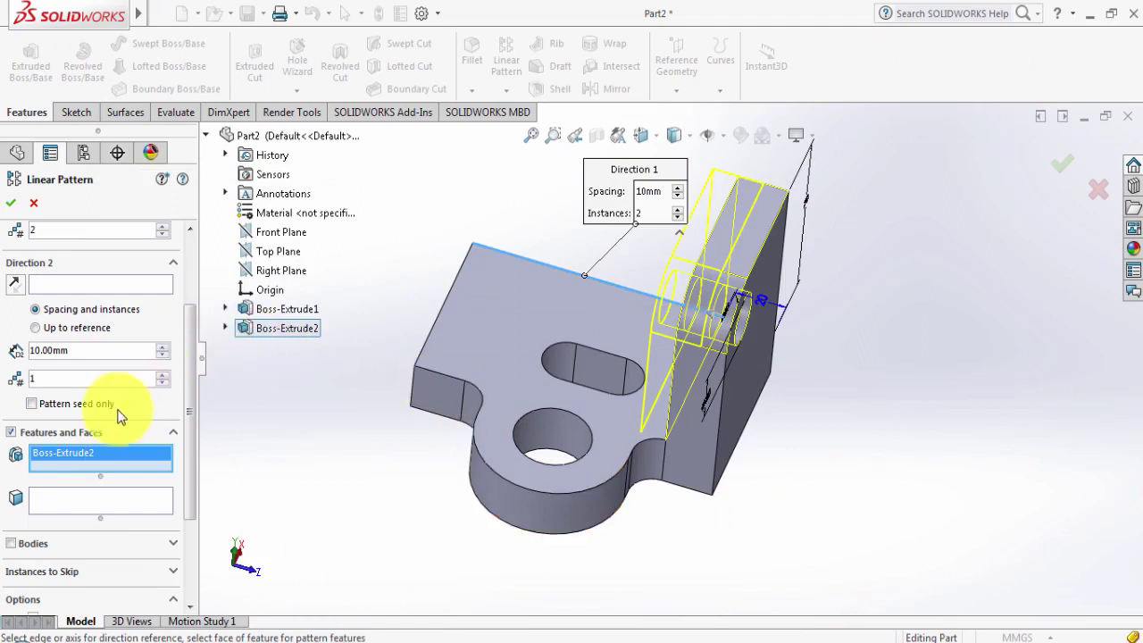
pyautogui.scroll(2, 141, 420)
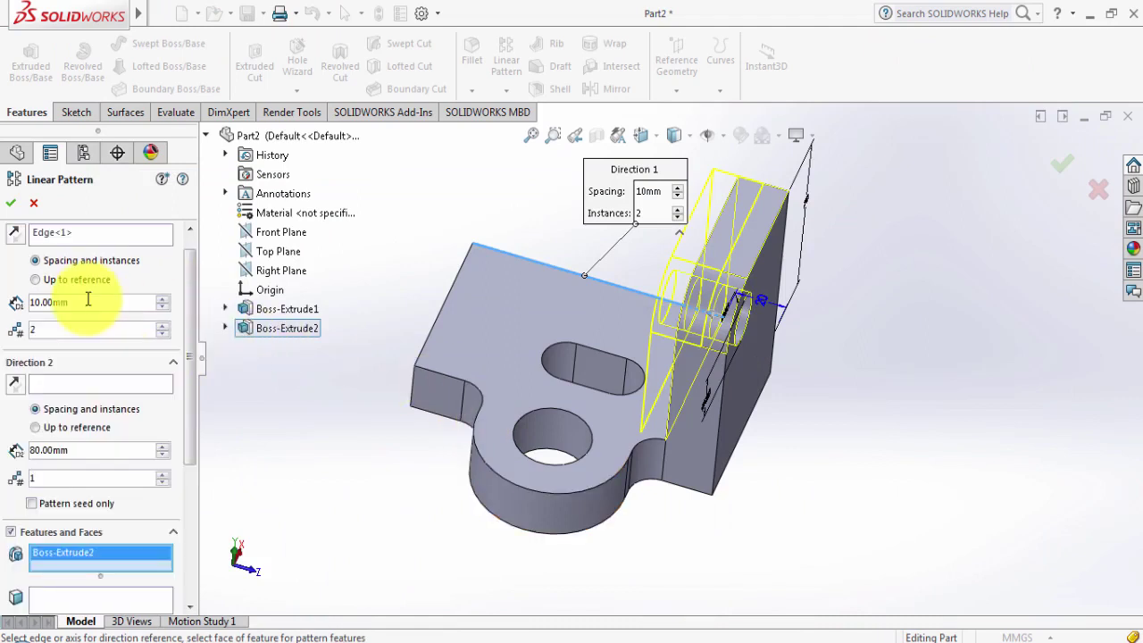
pyautogui.moveTo(87, 300); pyautogui.dragTo(26, 302)
pyautogui.write('80')
pyautogui.press('Return')
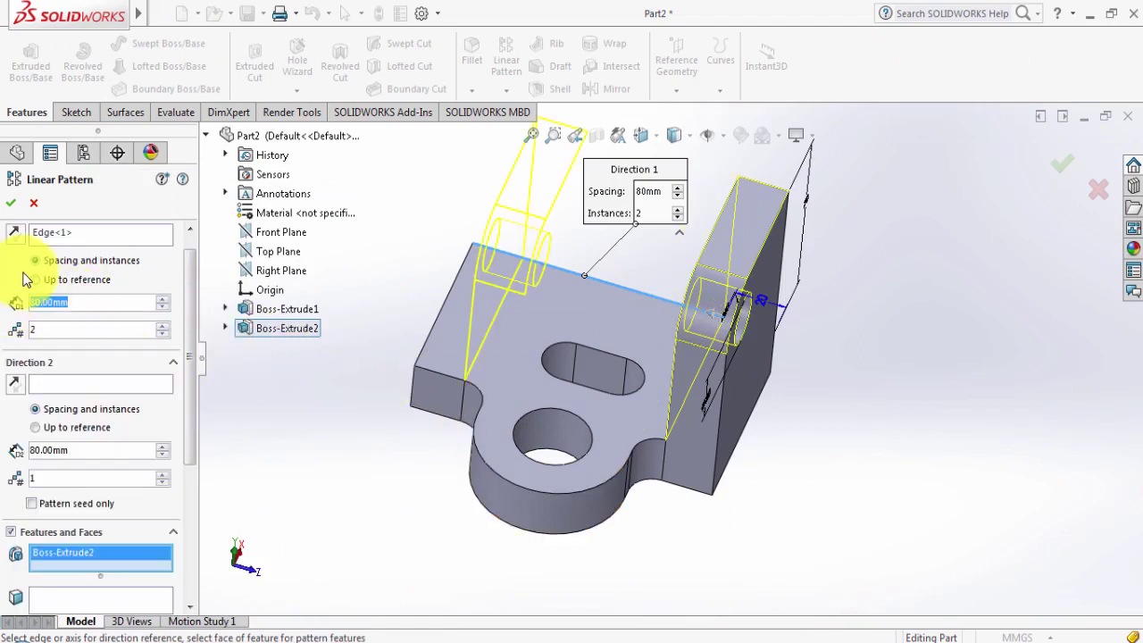
pyautogui.write('100')
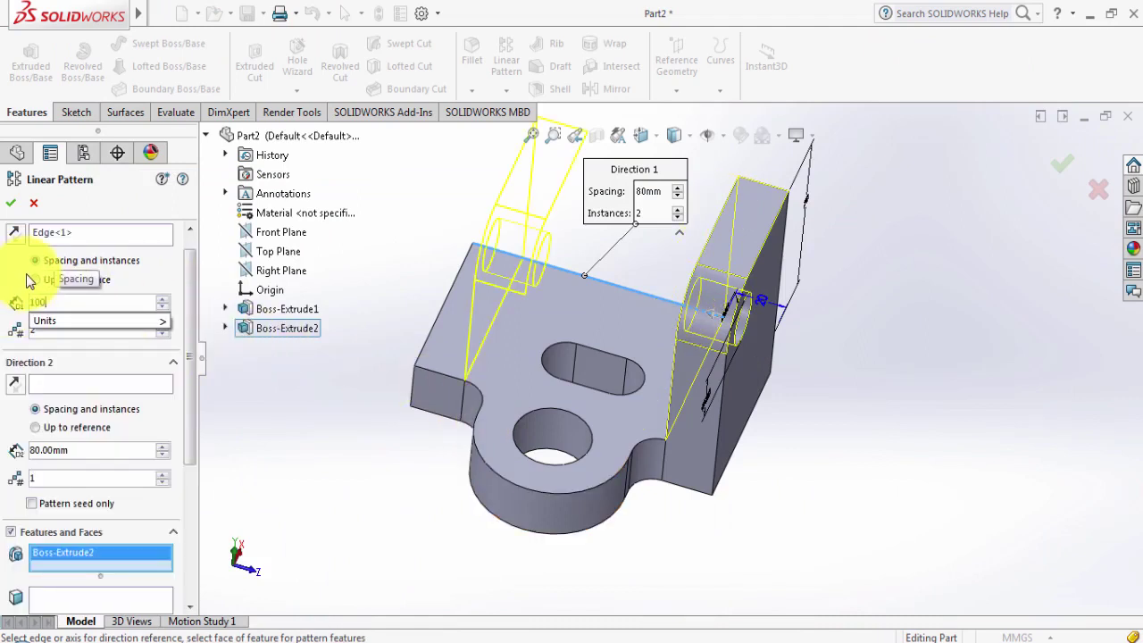
pyautogui.press('Return')
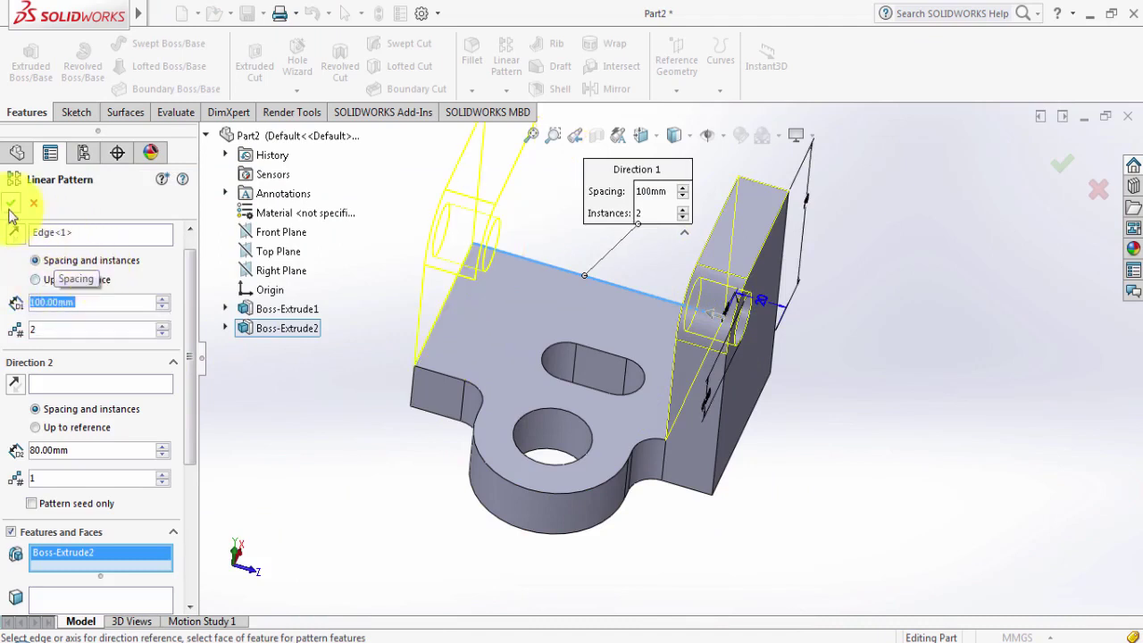
pyautogui.click(10, 205)
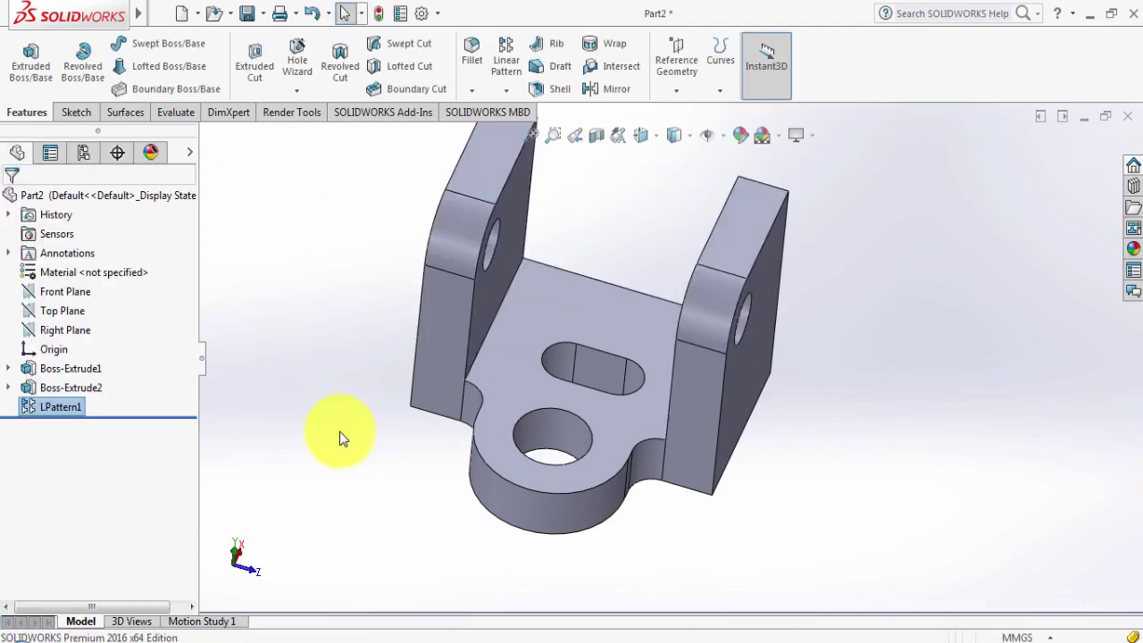
pyautogui.moveTo(339, 435)
pyautogui.mouseDown(button='middle')
pyautogui.moveTo(288, 434)
pyautogui.moveTo(345, 334)
pyautogui.moveTo(292, 346)
pyautogui.moveTo(230, 414)
pyautogui.moveTo(308, 359)
pyautogui.mouseUp(button='middle')
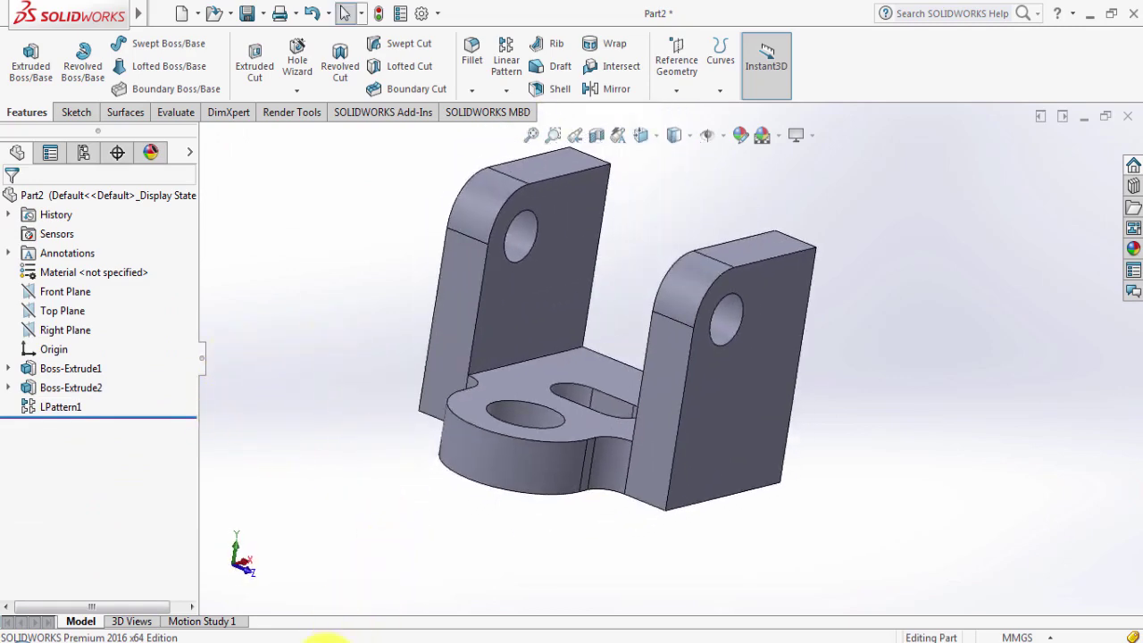
pyautogui.click(342, 637)
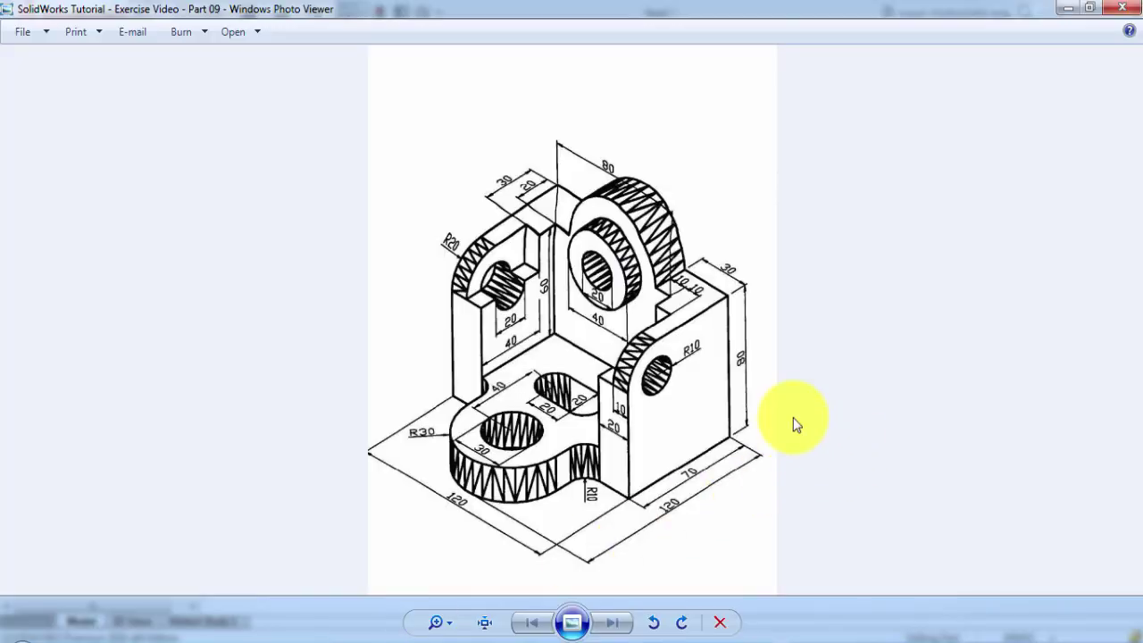
pyautogui.click(375, 635)
pyautogui.moveTo(970, 395)
pyautogui.mouseDown(button='middle')
pyautogui.moveTo(850, 389)
pyautogui.moveTo(763, 418)
pyautogui.mouseUp(button='middle')
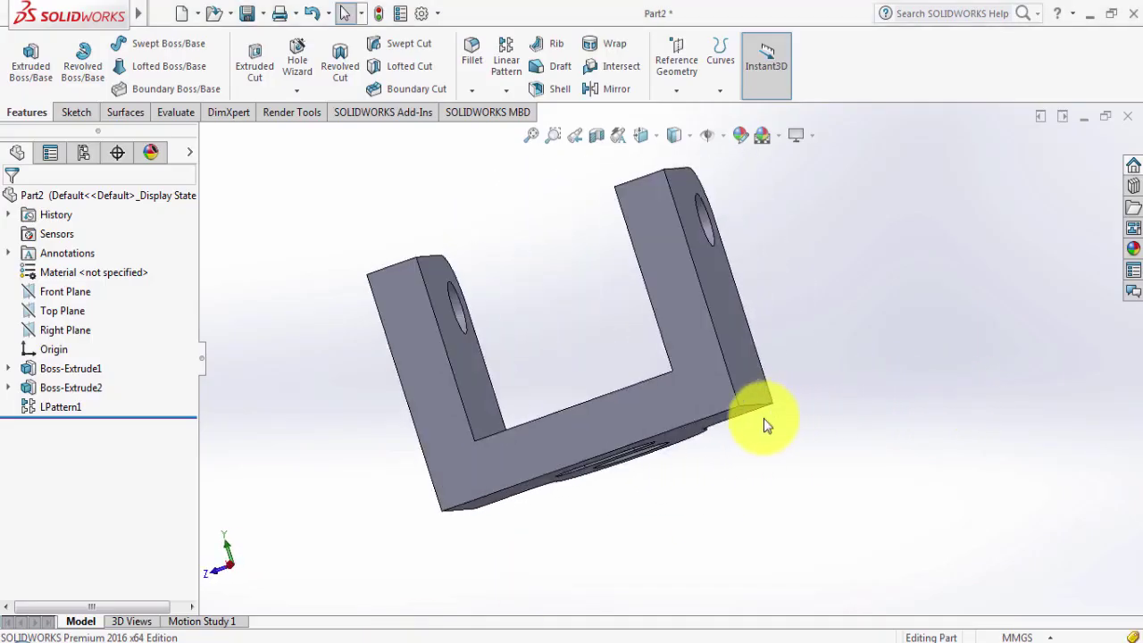
pyautogui.click(638, 414)
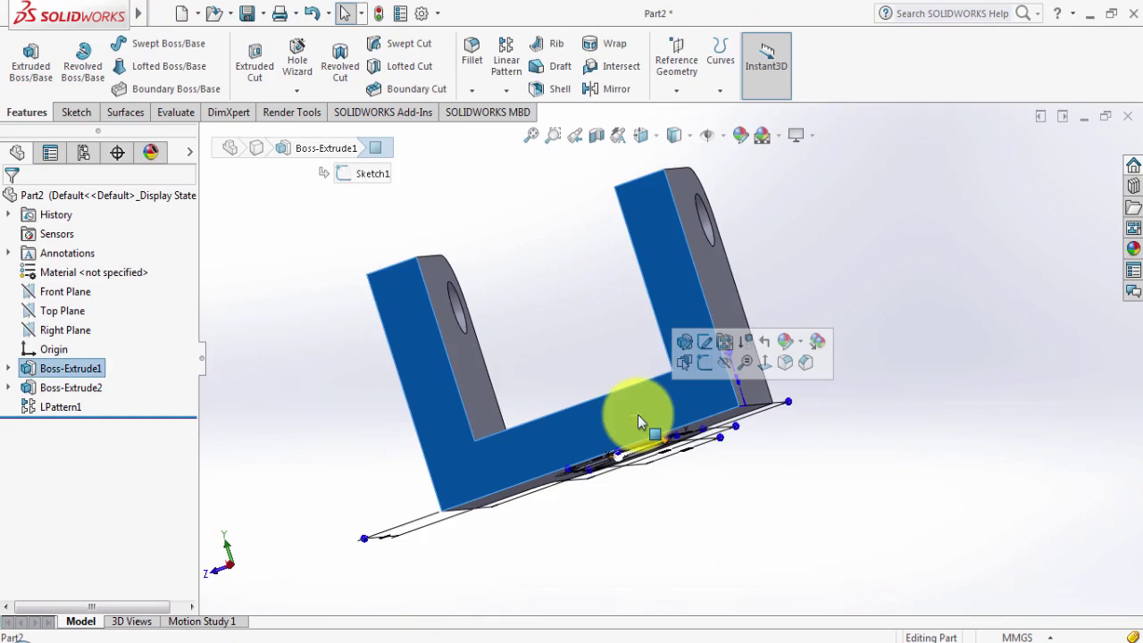
# Start Sketch3 on the bracket's U-shaped face, viewed Normal To.
pyautogui.click(699, 366)
pyautogui.hotkey('ctrl', '8')
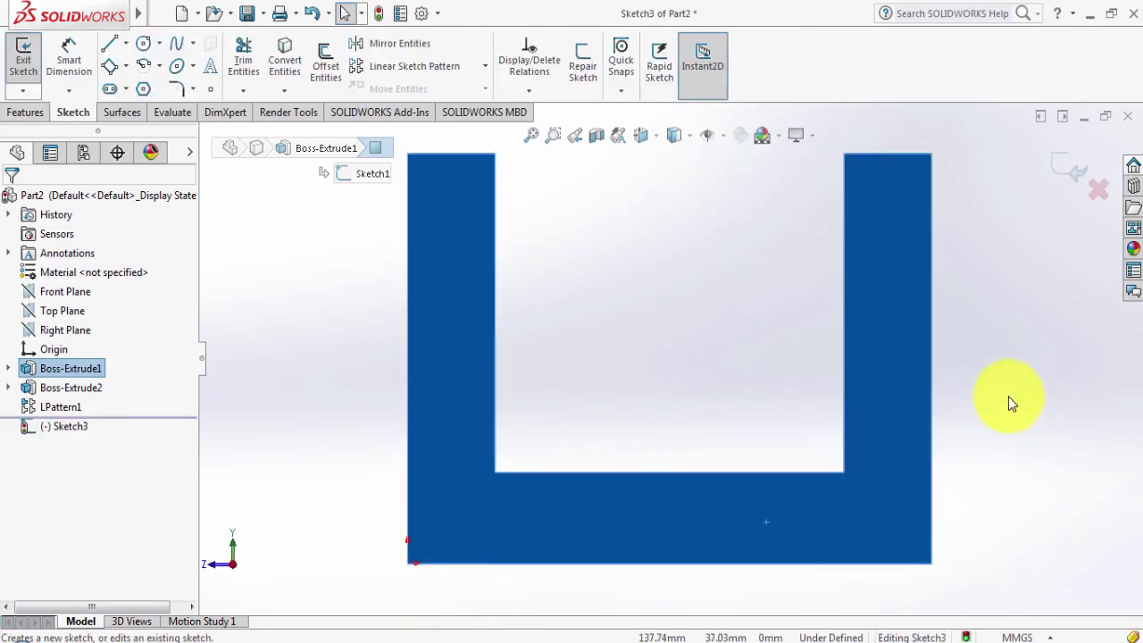
pyautogui.click(1008, 397)
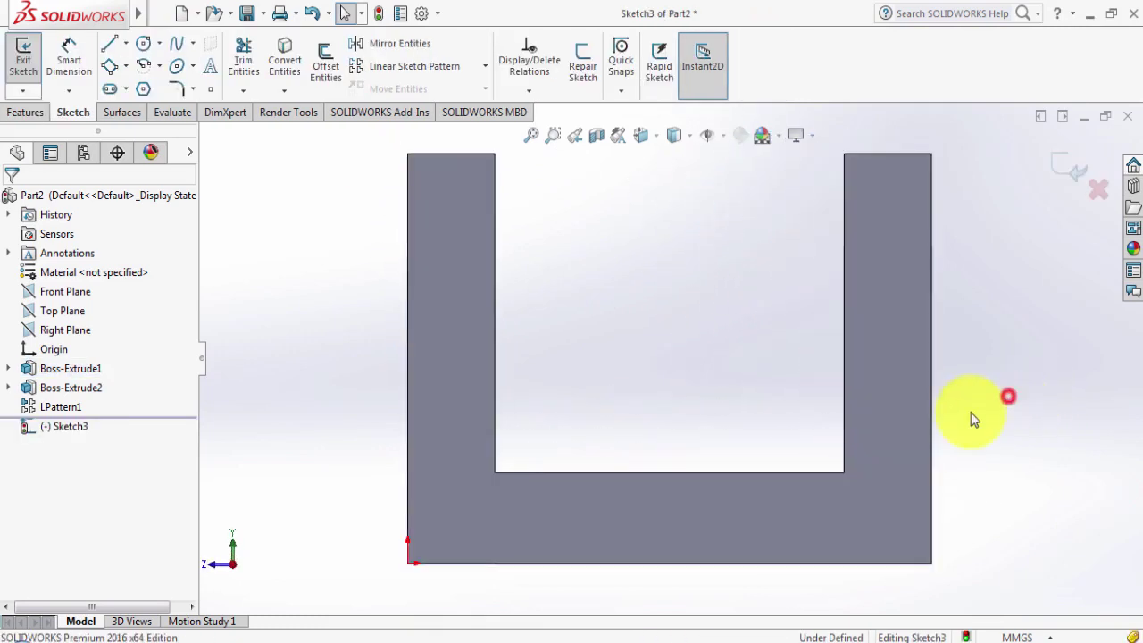
pyautogui.click(285, 55)
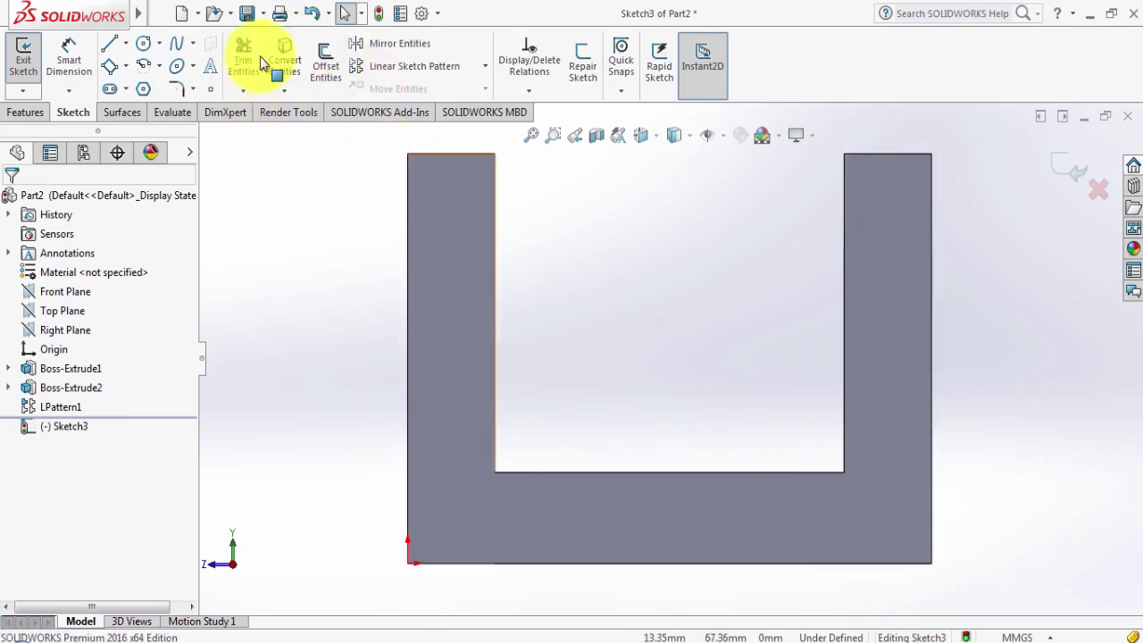
pyautogui.click(284, 56)
pyautogui.click(284, 54)
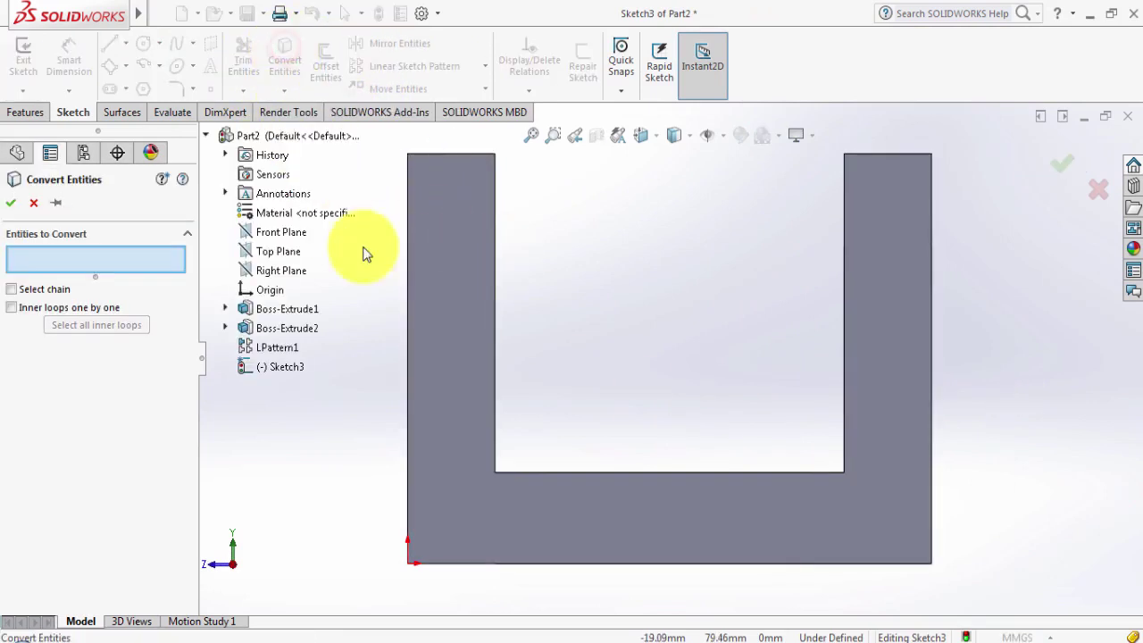
# Convert both uprights' inner vertical edges and the base's front edge into sketch lines.
pyautogui.moveTo(505, 292); pyautogui.dragTo(410, 324, button='middle')
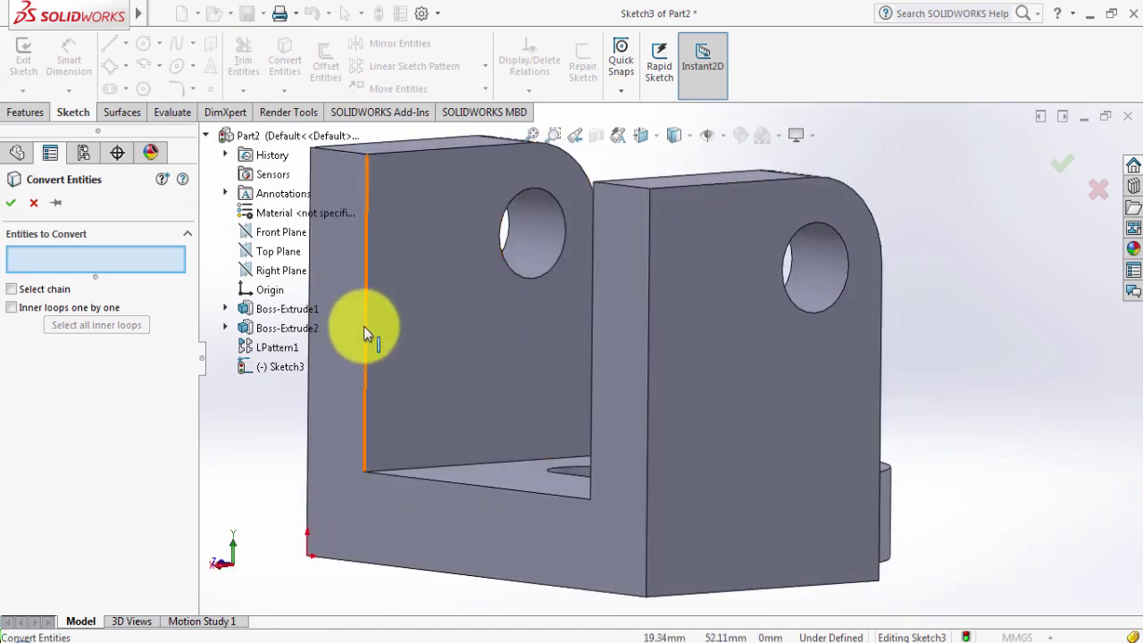
pyautogui.click(364, 329)
pyautogui.moveTo(1046, 413); pyautogui.dragTo(1098, 447, button='middle')
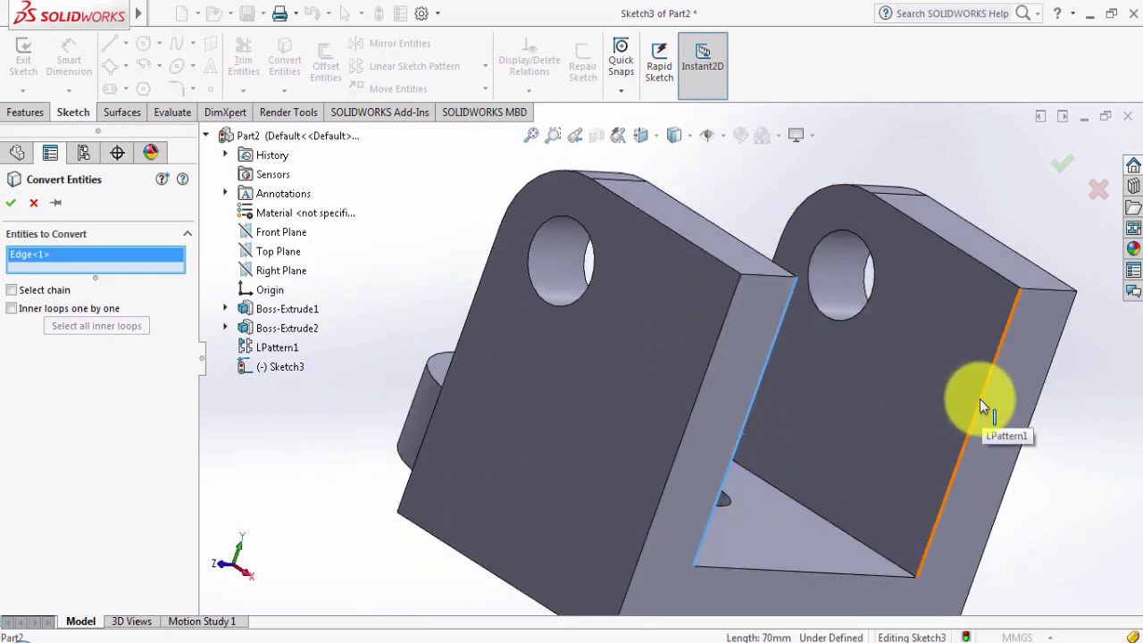
pyautogui.click(980, 399)
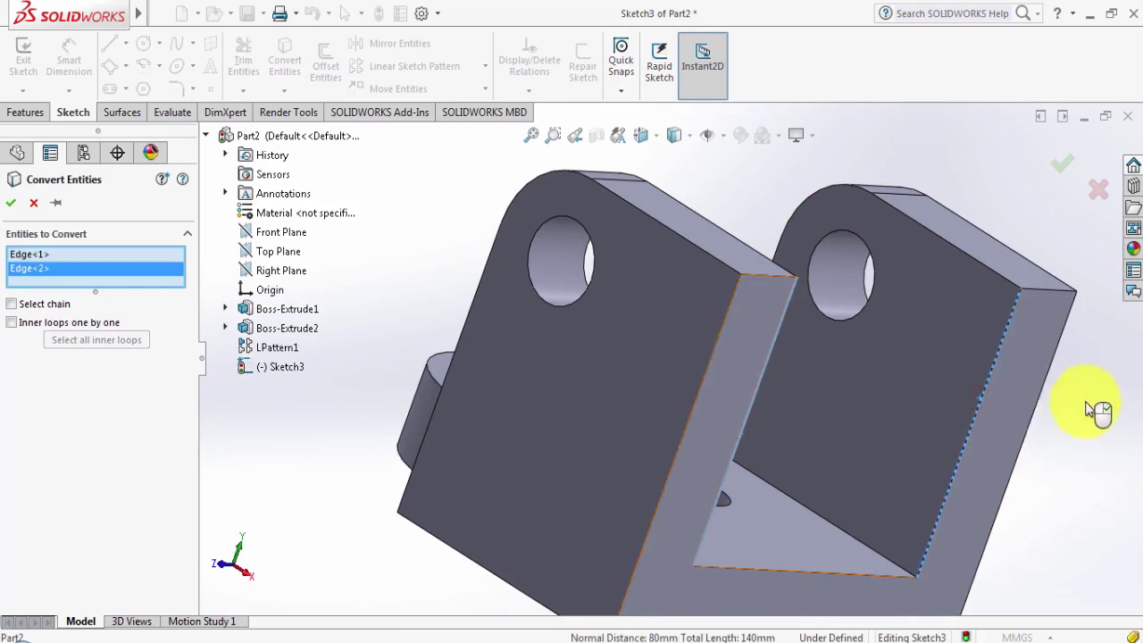
pyautogui.moveTo(1047, 482); pyautogui.dragTo(1017, 488, button='middle')
pyautogui.scroll(3, 1021, 491)
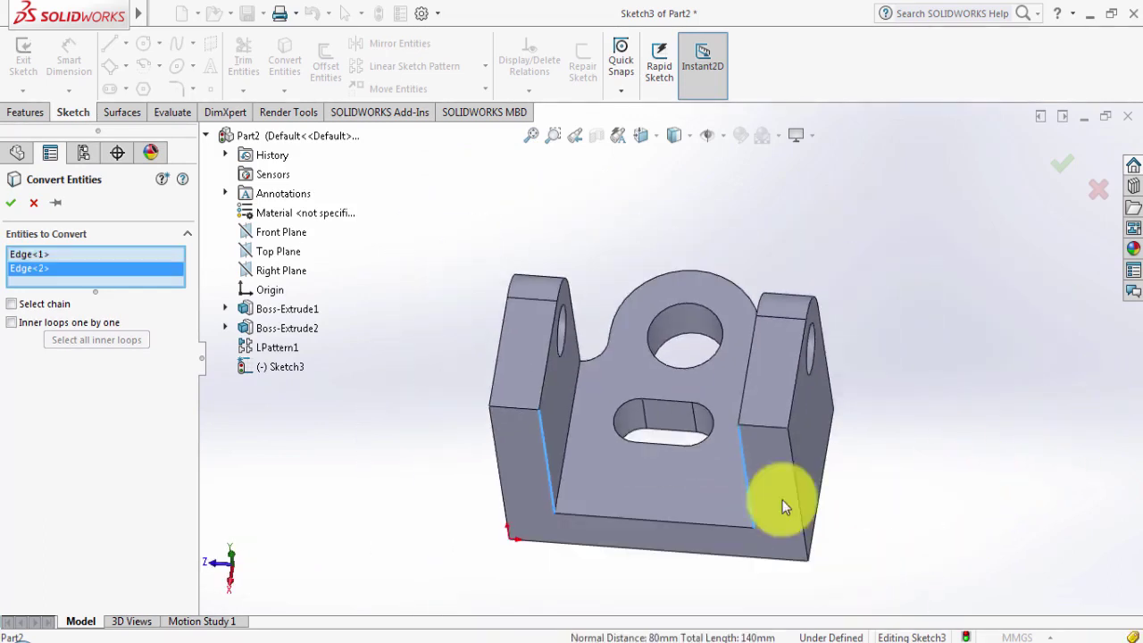
pyautogui.scroll(3, 782, 500)
pyautogui.scroll(-6, 669, 349)
pyautogui.scroll(-1, 677, 366)
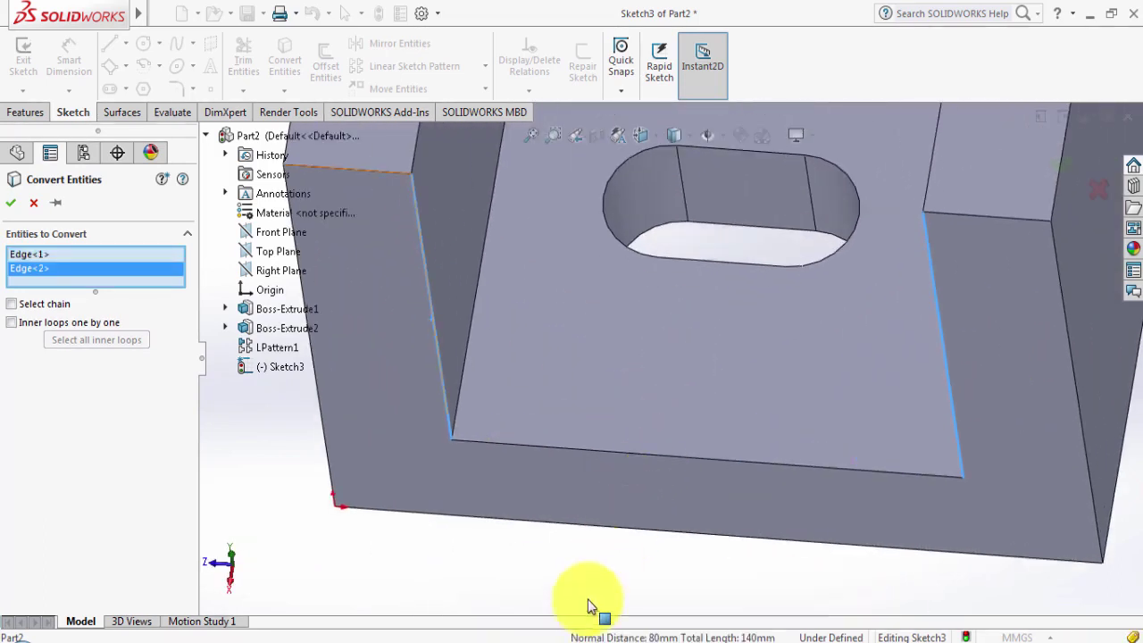
pyautogui.click(675, 457)
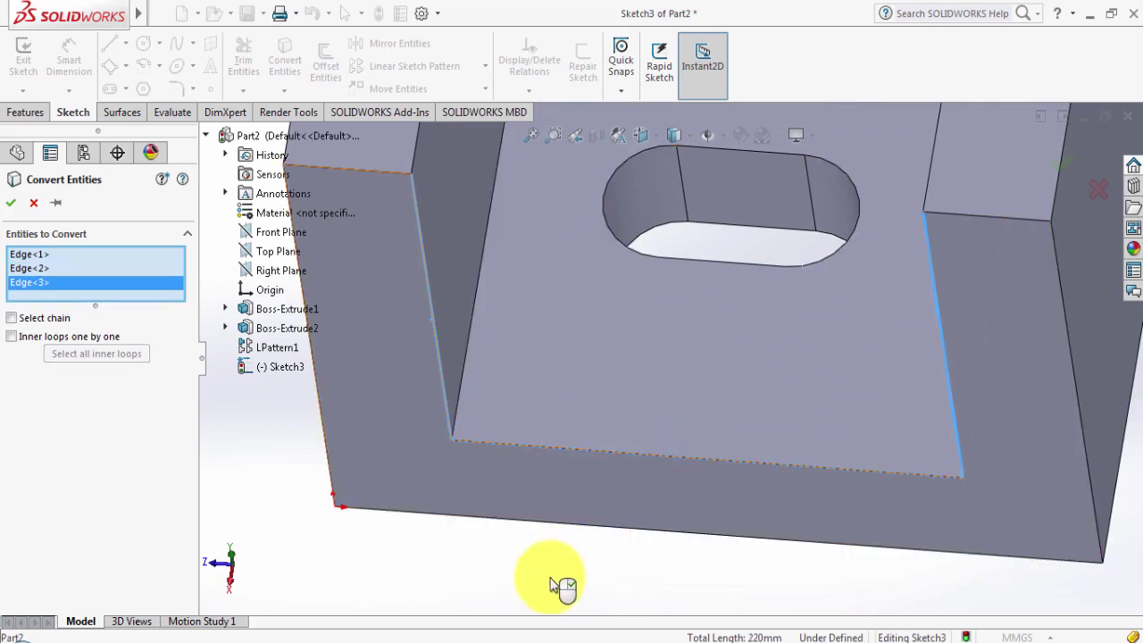
pyautogui.click(12, 203)
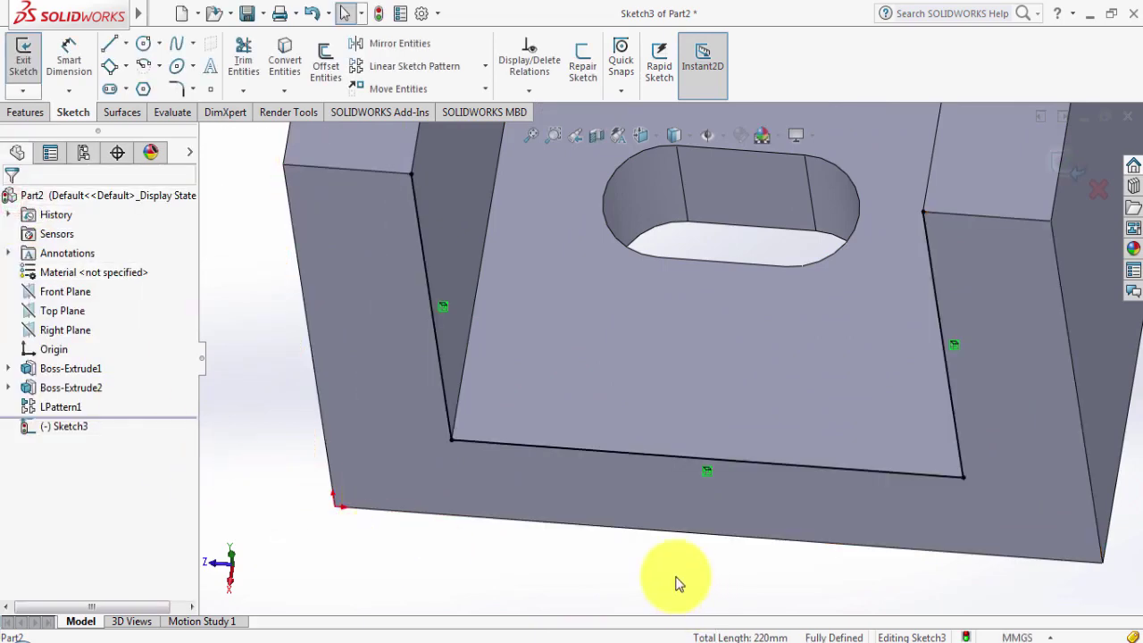
# View the converted U outline face-on and fitted, comparing it with the reference drawing.
pyautogui.hotkey('ctrl', '8')
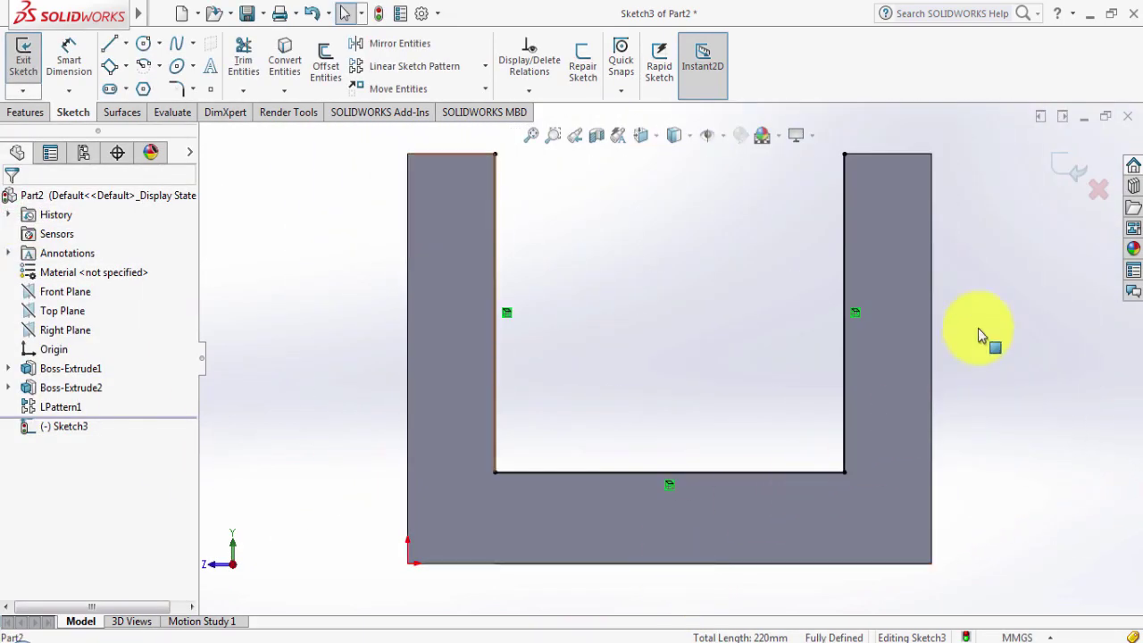
pyautogui.press('f')
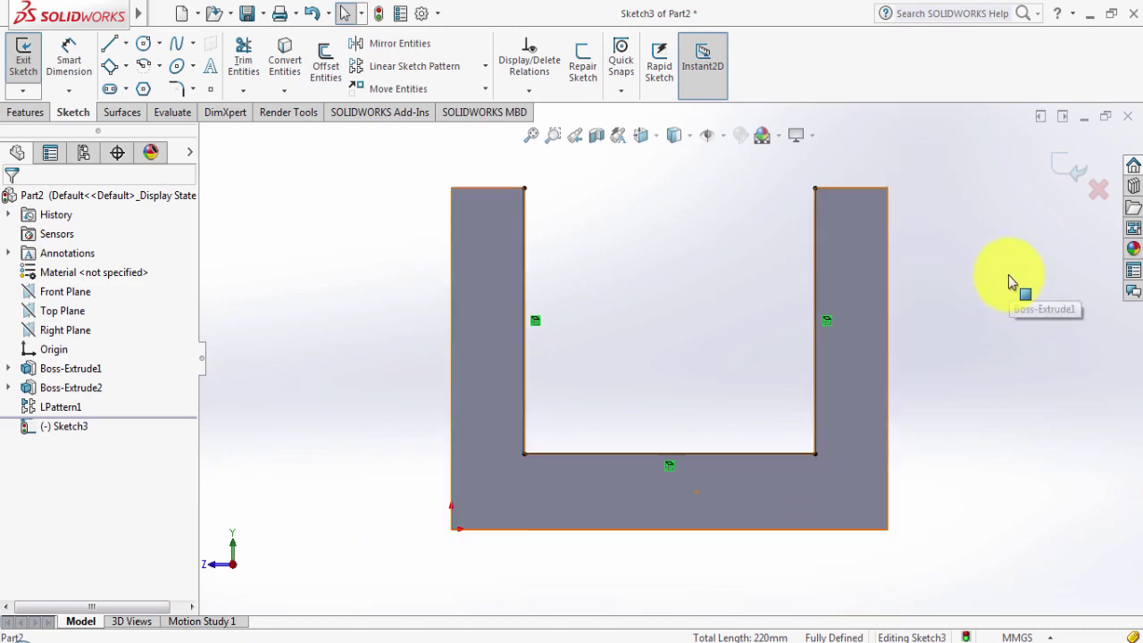
pyautogui.scroll(-3, 536, 247)
pyautogui.scroll(3, 485, 301)
pyautogui.scroll(-2, 576, 321)
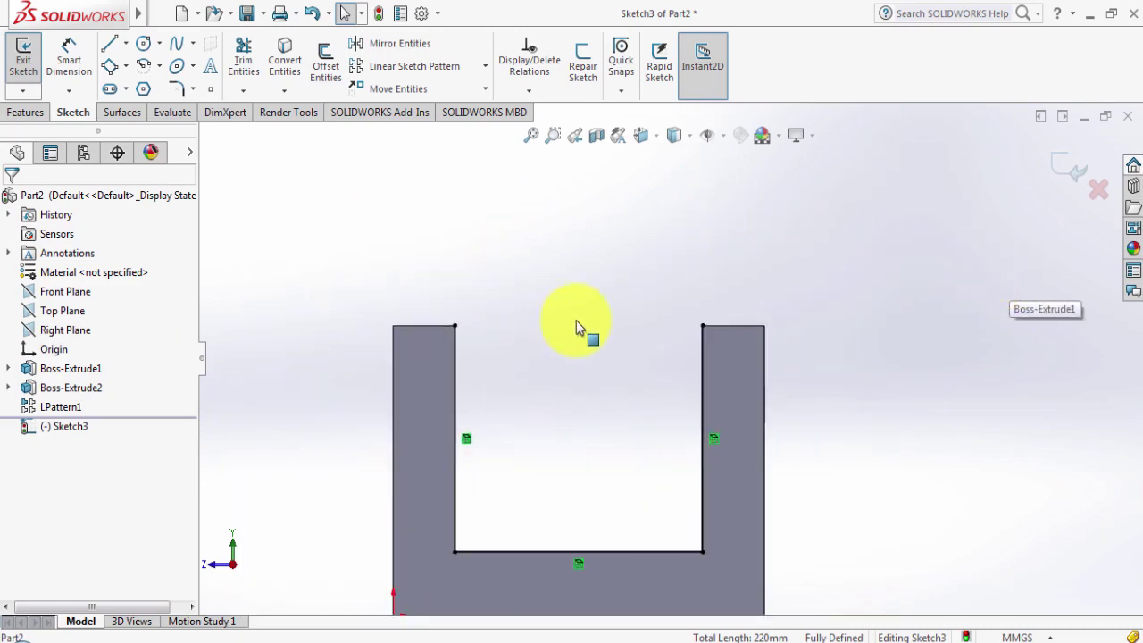
pyautogui.scroll(-1, 574, 409)
pyautogui.click(339, 636)
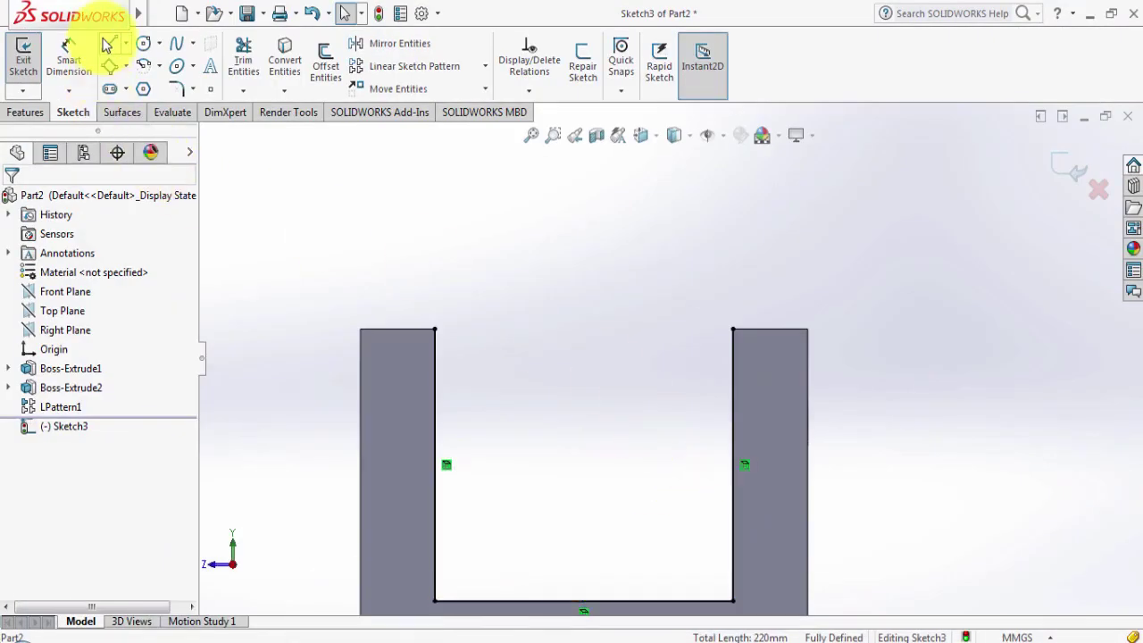
# Draw a line joining the two uprights' top corners across the U.
pyautogui.click(108, 46)
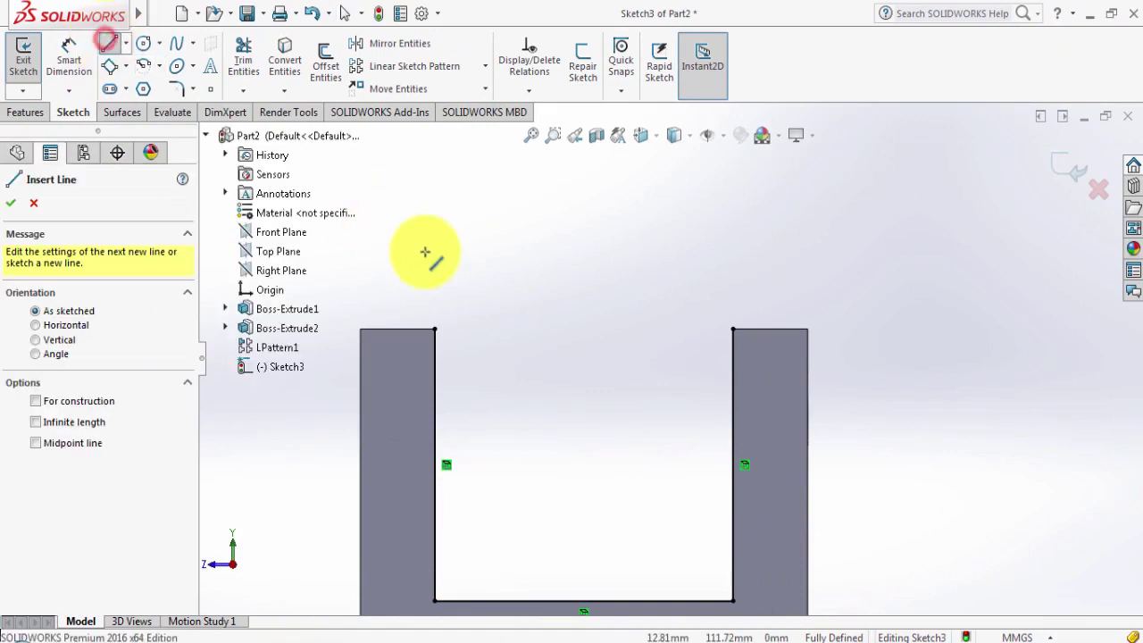
pyautogui.click(435, 330)
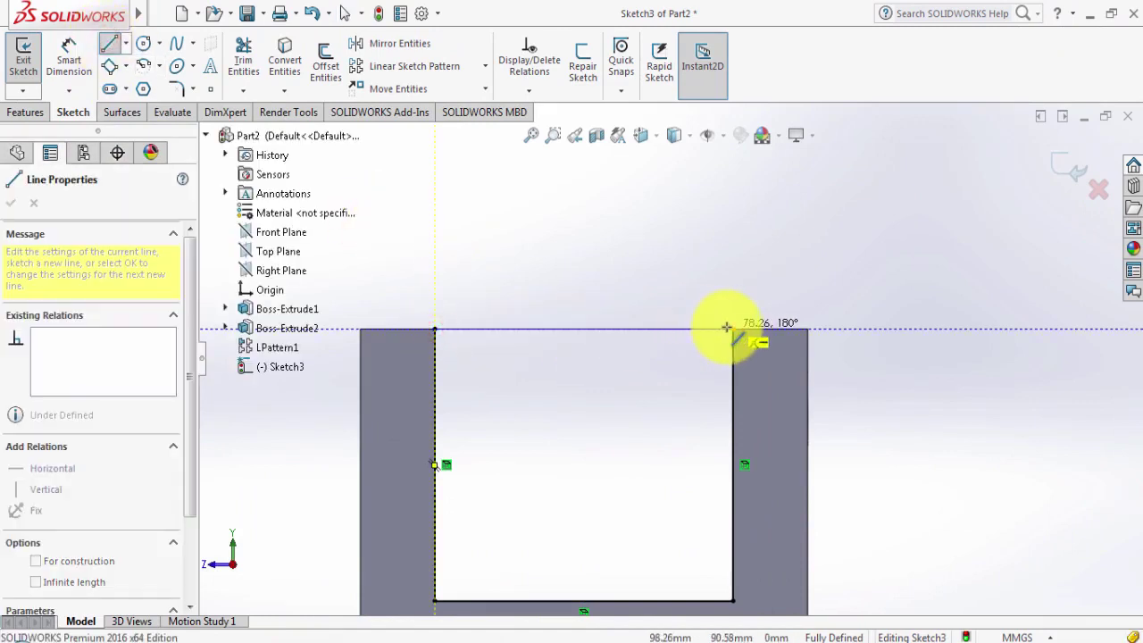
pyautogui.click(731, 329)
pyautogui.rightClick(648, 202)
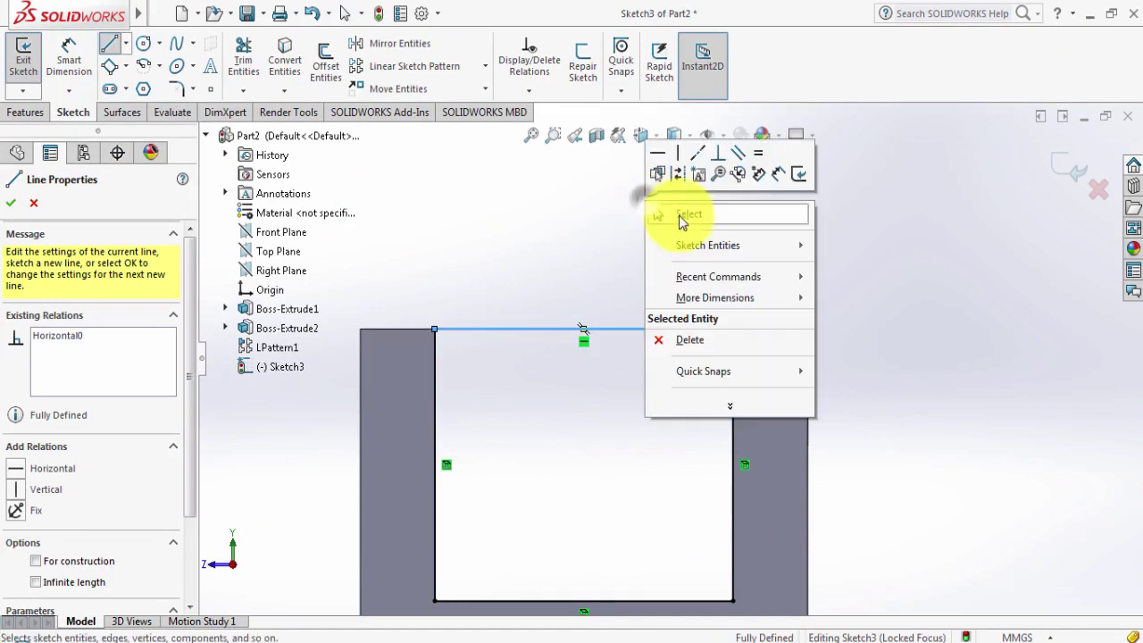
pyautogui.click(682, 215)
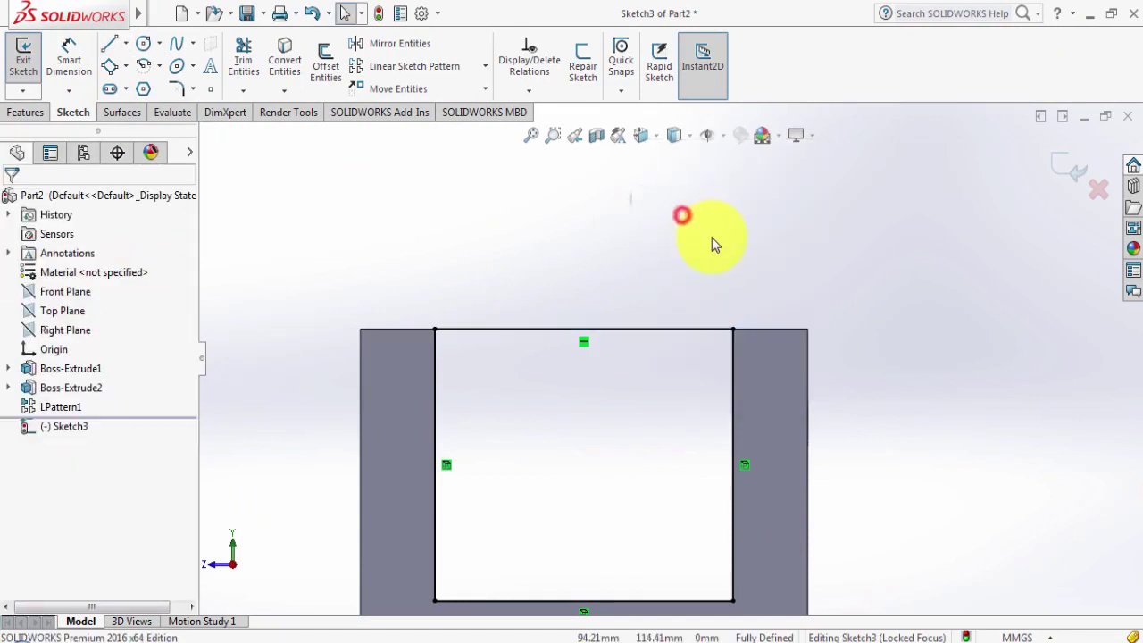
# Add a circle centred on the top line's midpoint and dimension it to Ø60.
pyautogui.click(142, 44)
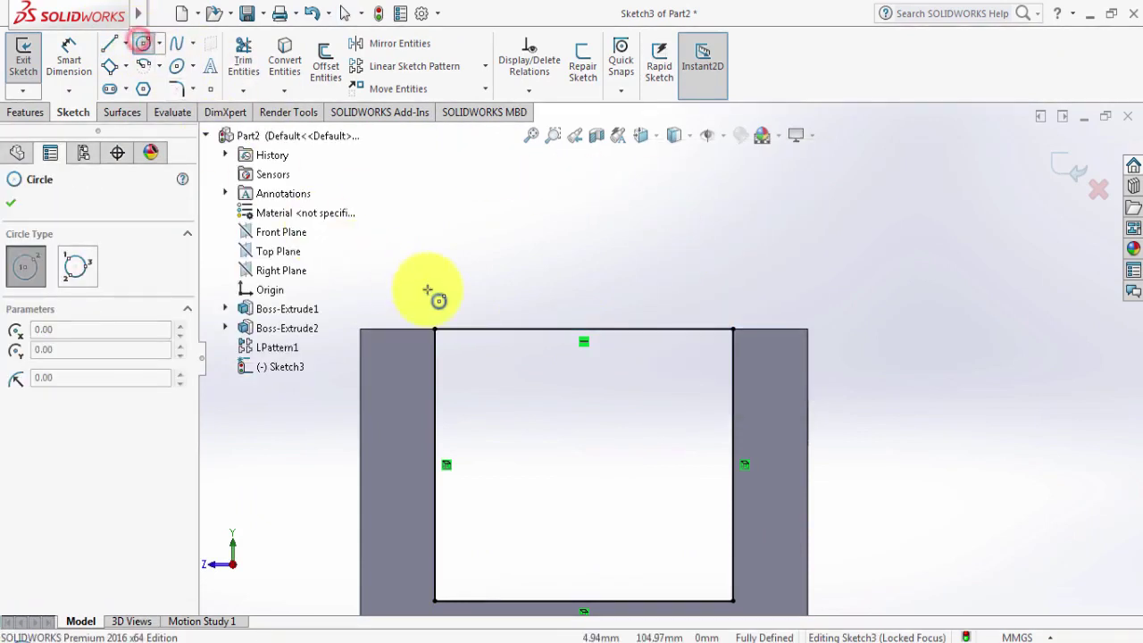
pyautogui.click(583, 329)
pyautogui.click(584, 432)
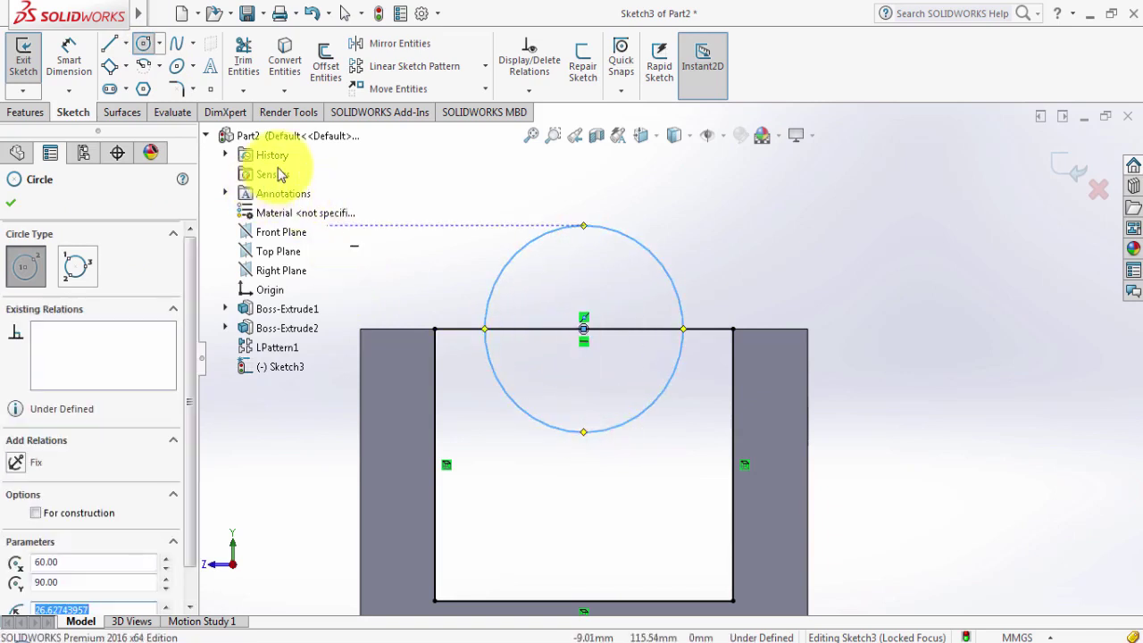
pyautogui.click(87, 68)
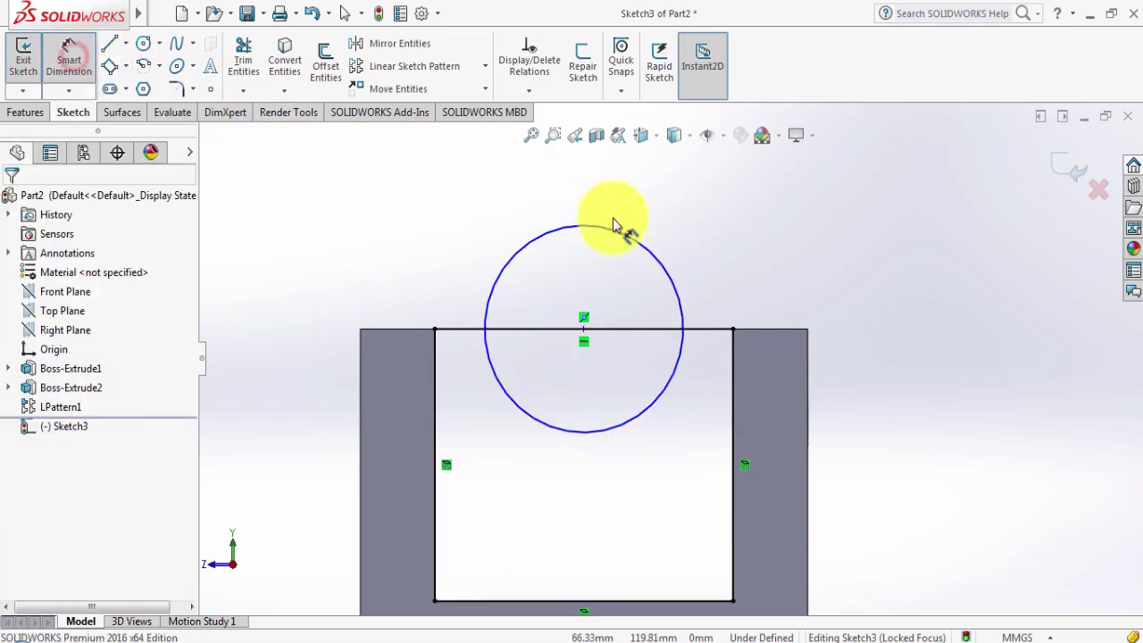
pyautogui.click(623, 238)
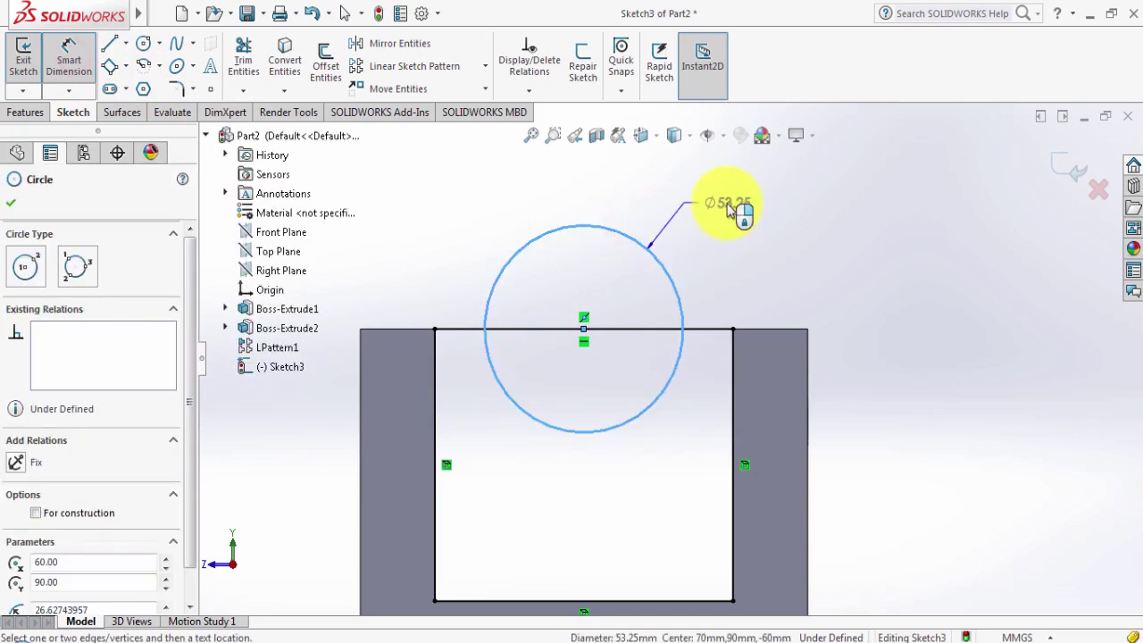
pyautogui.click(731, 211)
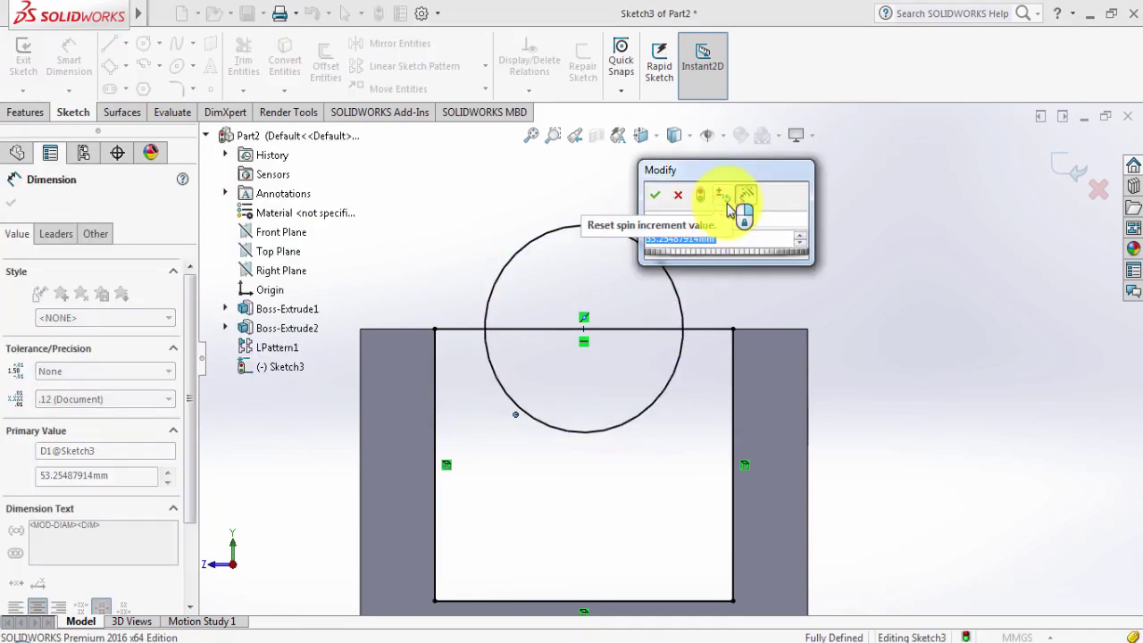
pyautogui.write('60')
pyautogui.press('Return')
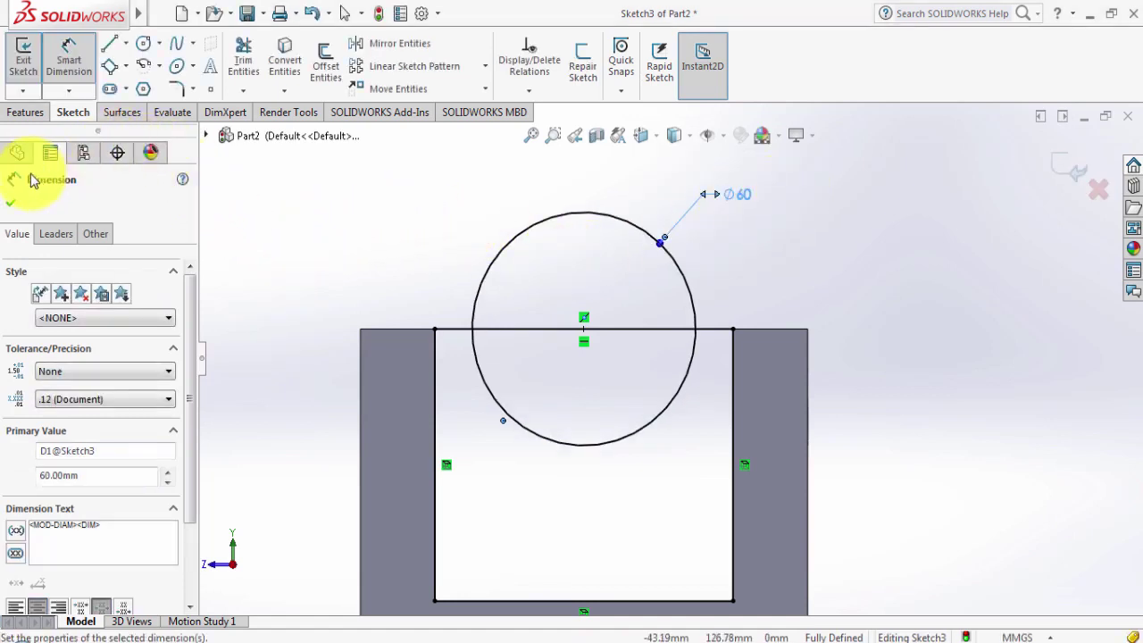
# Trim away the circle's lower half and the top line inside it, leaving the Ø60 arc.
pyautogui.click(243, 60)
pyautogui.moveTo(496, 462)
pyautogui.mouseDown()
pyautogui.moveTo(553, 406)
pyautogui.moveTo(600, 300)
pyautogui.mouseUp()
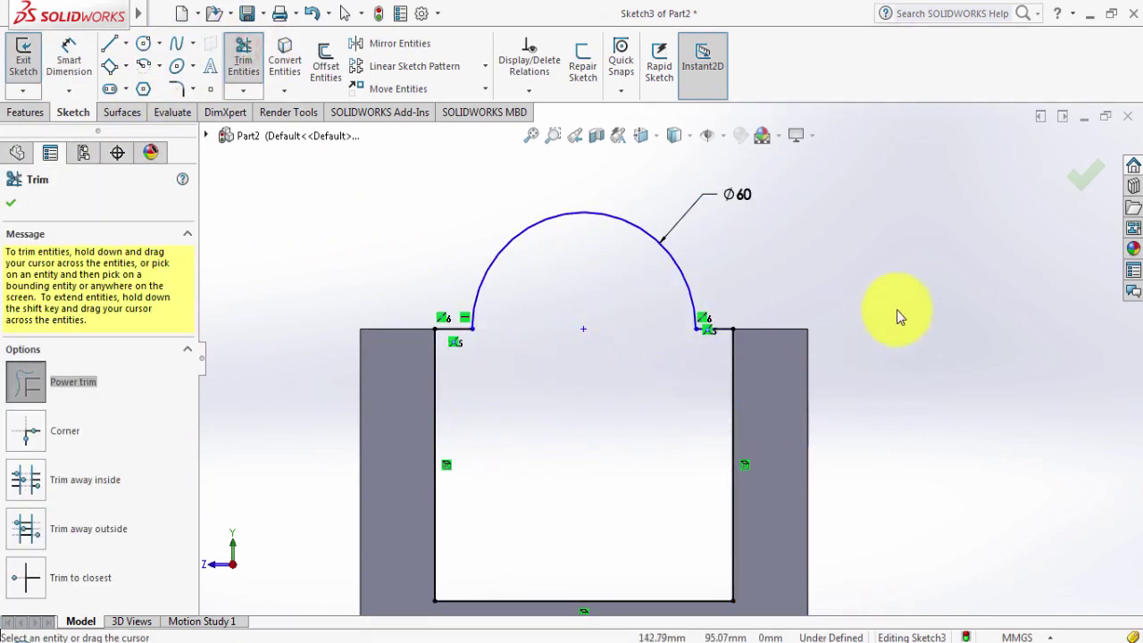
pyautogui.moveTo(896, 310)
pyautogui.mouseDown(button='middle')
pyautogui.moveTo(944, 301)
pyautogui.moveTo(875, 313)
pyautogui.moveTo(914, 306)
pyautogui.mouseUp(button='middle')
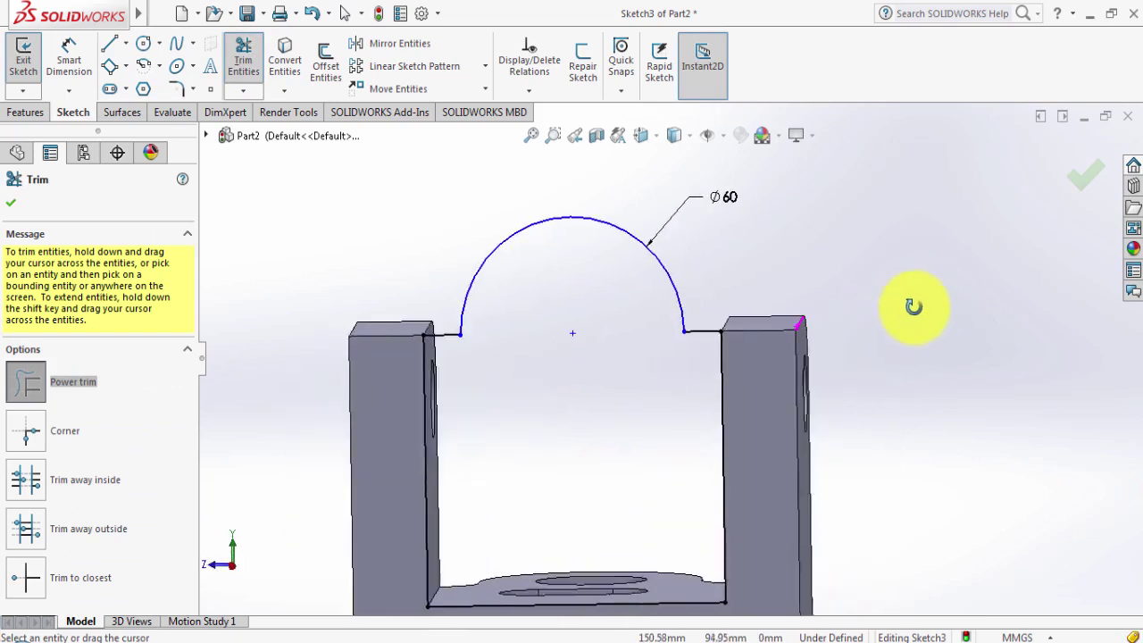
pyautogui.click(13, 207)
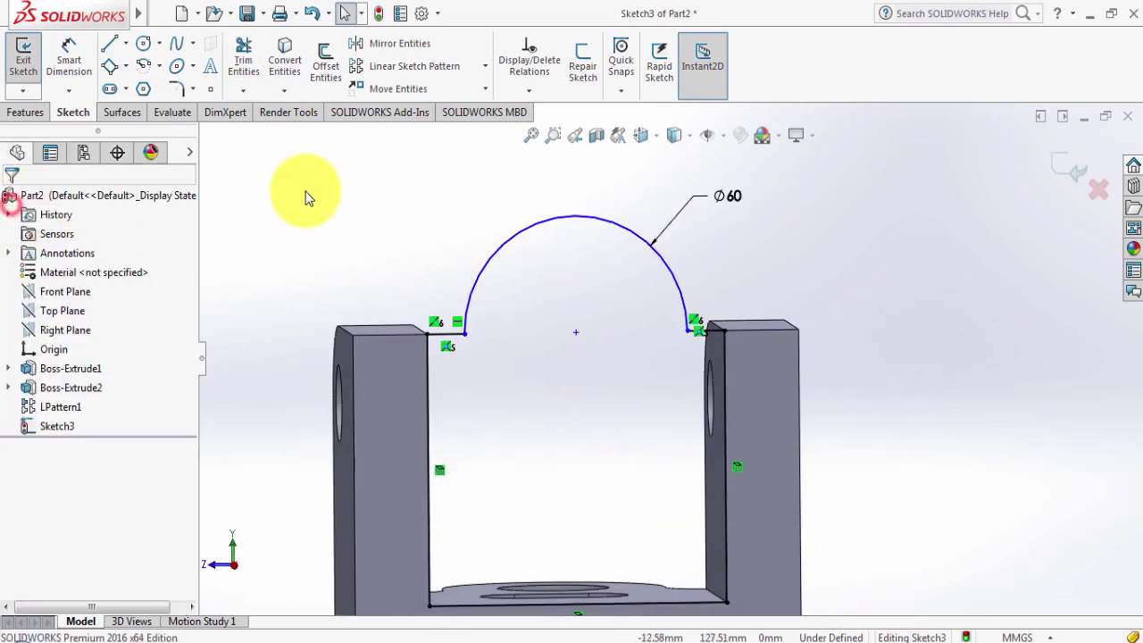
pyautogui.click(574, 335)
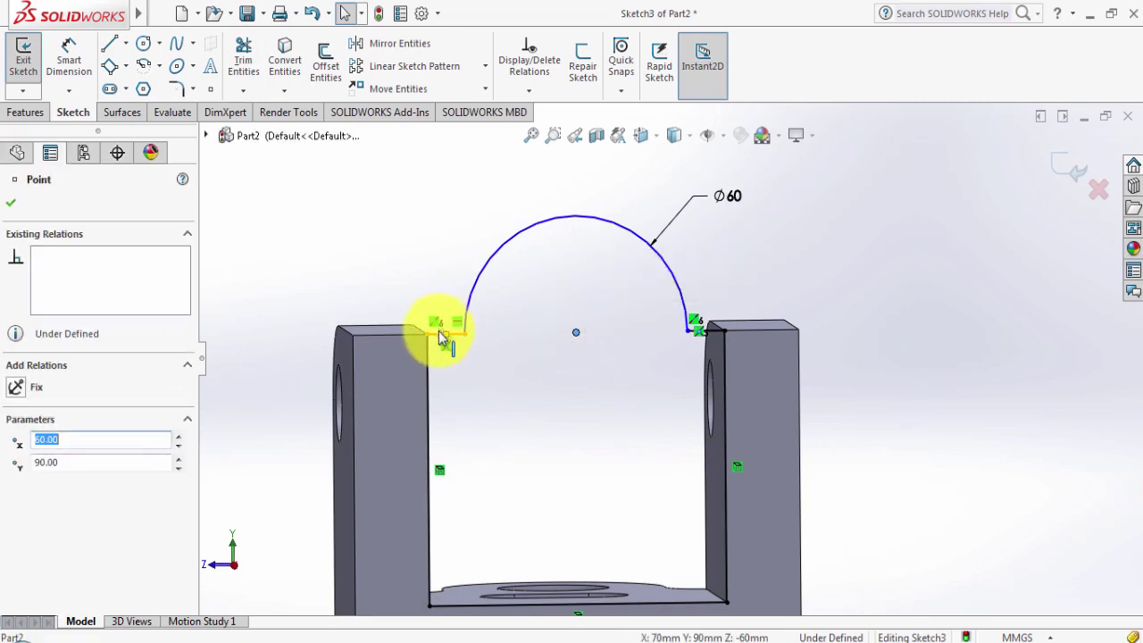
pyautogui.keyDown('ctrl'); pyautogui.click(442, 334); pyautogui.keyUp('ctrl')
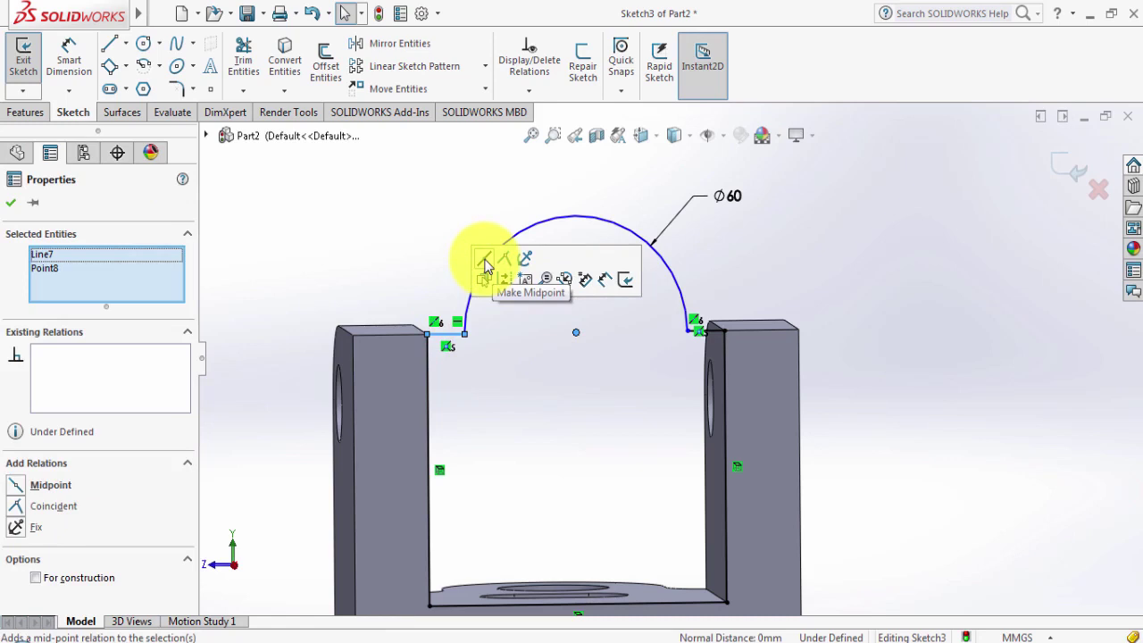
pyautogui.click(1024, 301)
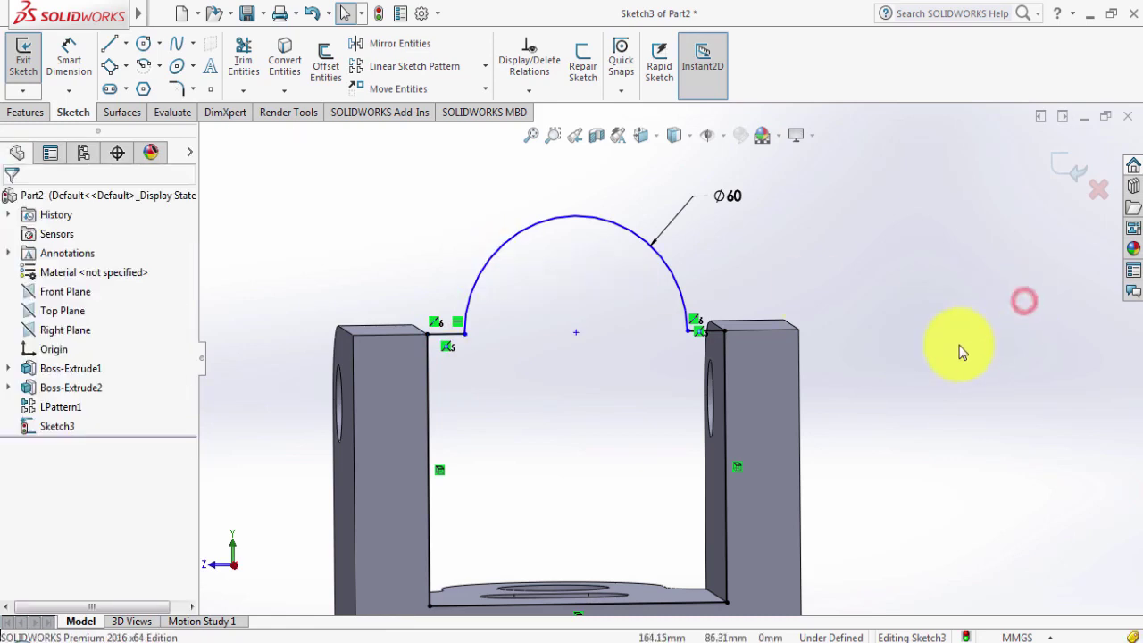
pyautogui.moveTo(913, 371)
pyautogui.mouseDown(button='middle')
pyautogui.moveTo(880, 375)
pyautogui.moveTo(905, 365)
pyautogui.mouseUp(button='middle')
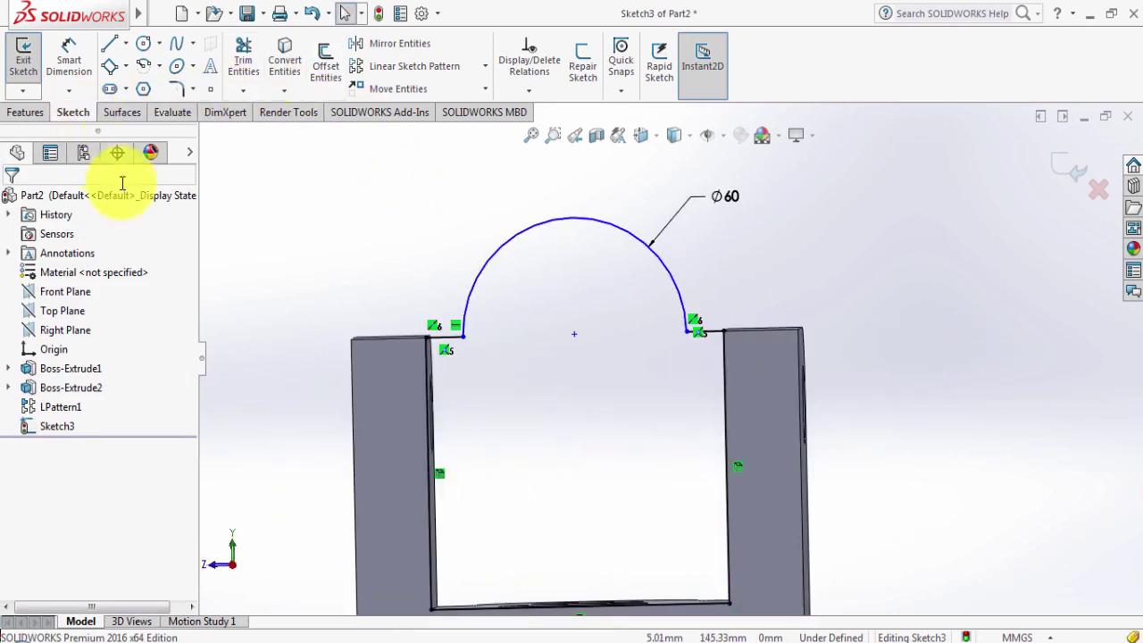
# Extrude the arched Sketch3 outline 20 mm in reversed direction as Boss-Extrude3.
pyautogui.click(9, 115)
pyautogui.click(28, 63)
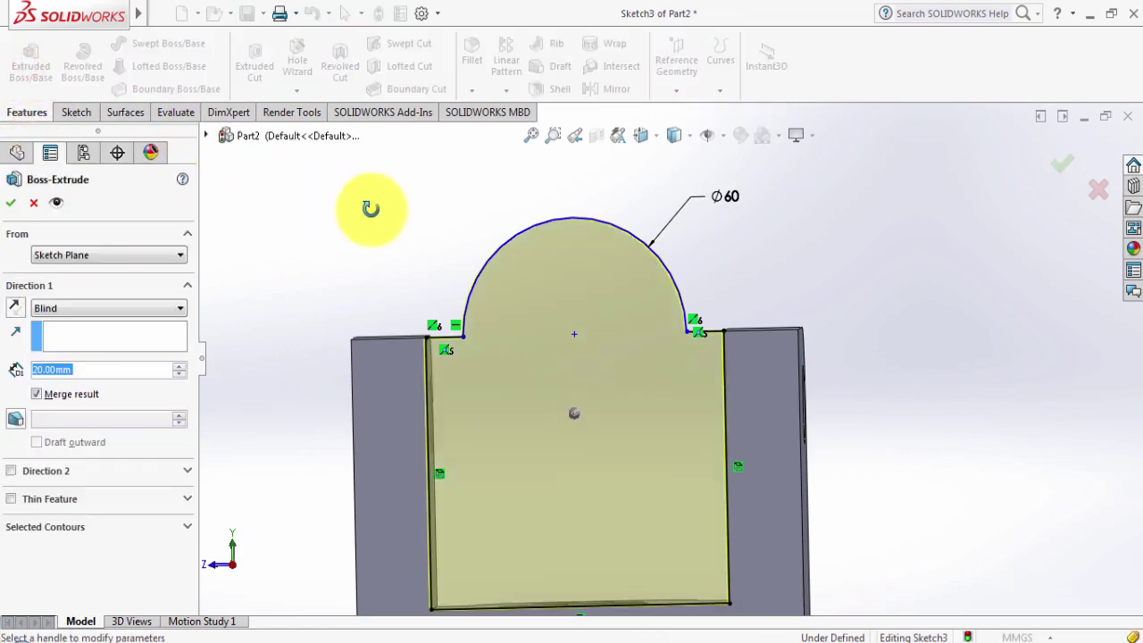
pyautogui.moveTo(371, 208)
pyautogui.mouseDown(button='middle')
pyautogui.moveTo(462, 219)
pyautogui.moveTo(401, 247)
pyautogui.mouseUp(button='middle')
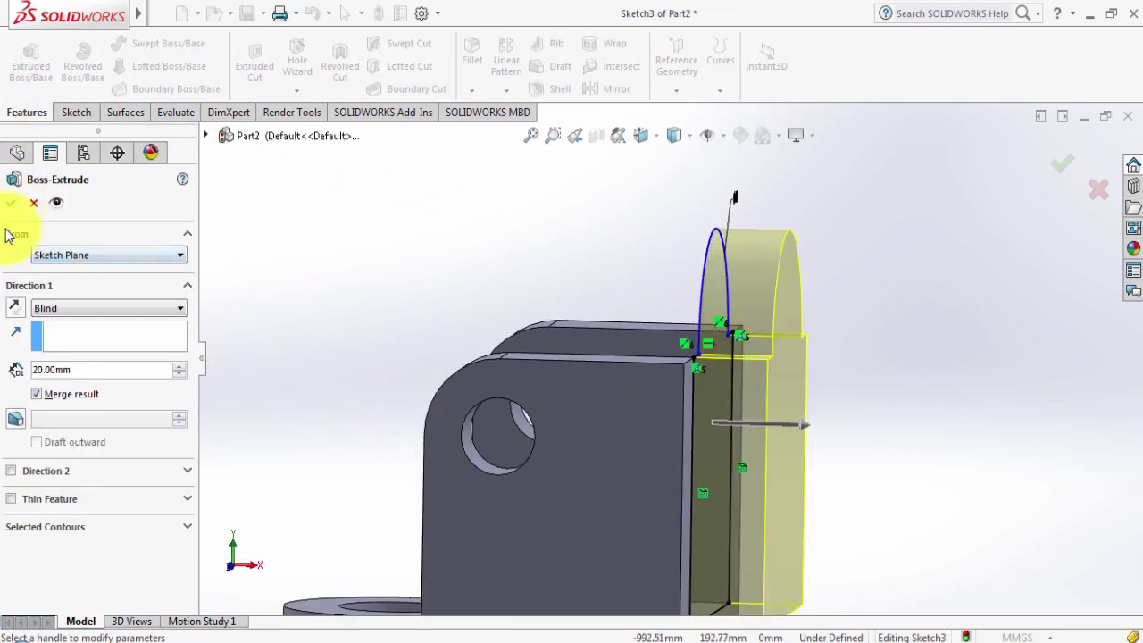
pyautogui.click(15, 307)
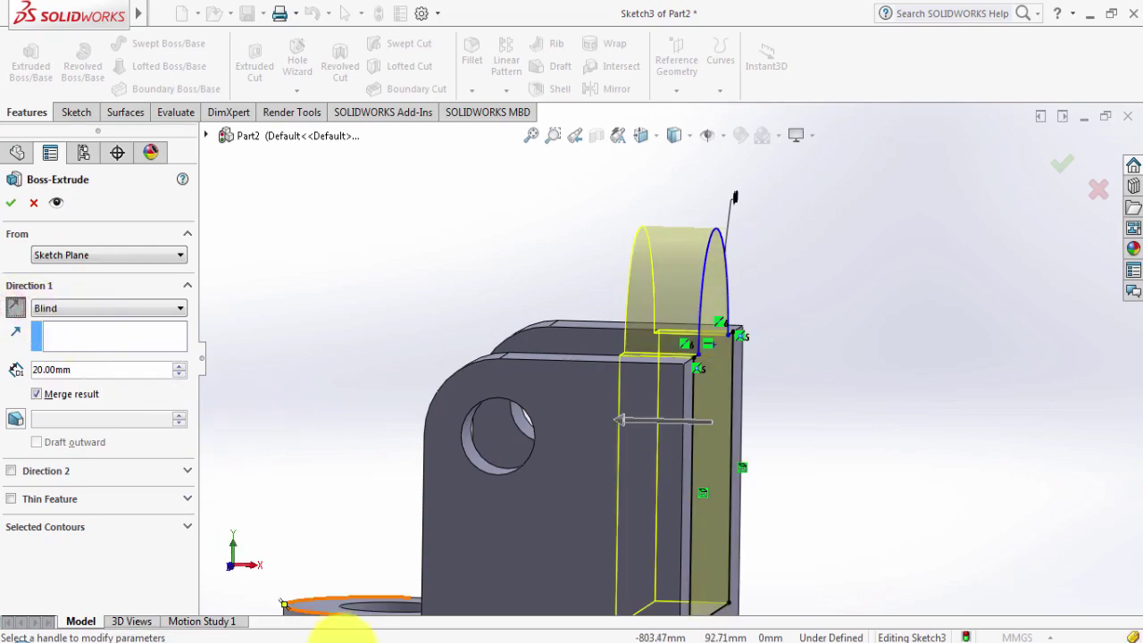
pyautogui.hotkey('alt', 'Tab')
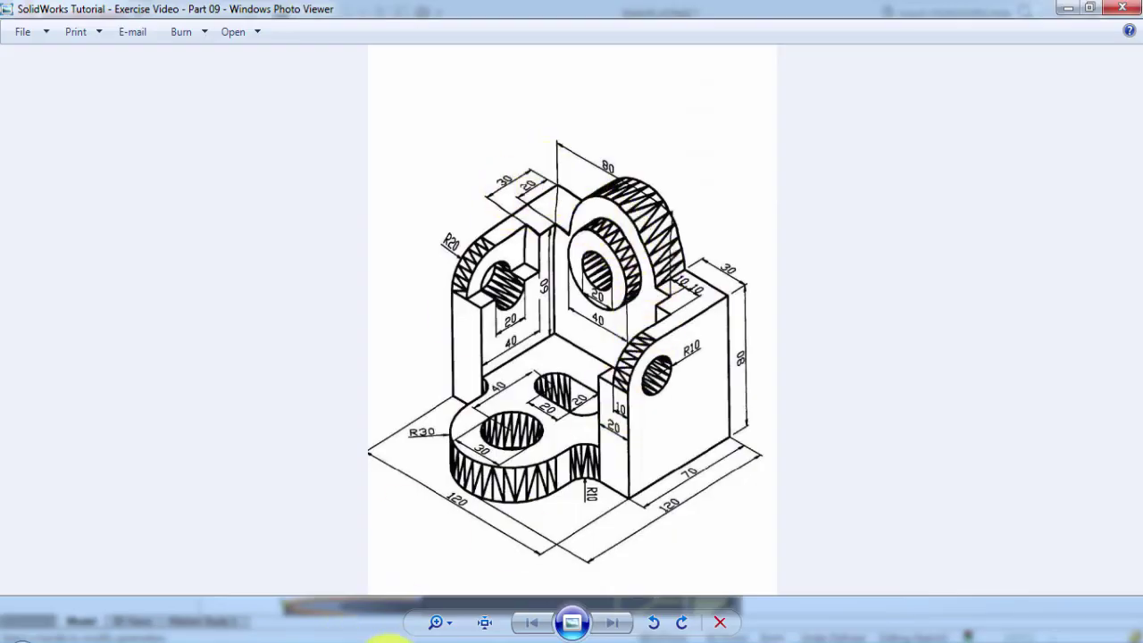
pyautogui.hotkey('alt', 'Tab')
pyautogui.moveTo(822, 383)
pyautogui.mouseDown(button='middle')
pyautogui.moveTo(846, 386)
pyautogui.moveTo(881, 416)
pyautogui.moveTo(884, 475)
pyautogui.moveTo(927, 463)
pyautogui.mouseUp(button='middle')
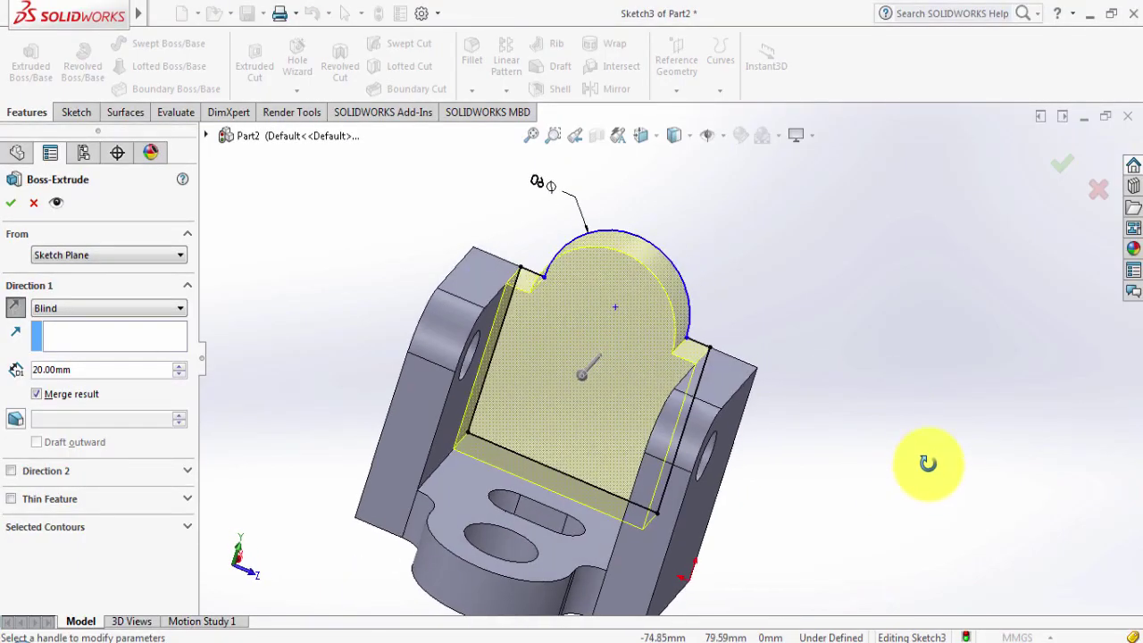
pyautogui.click(6, 205)
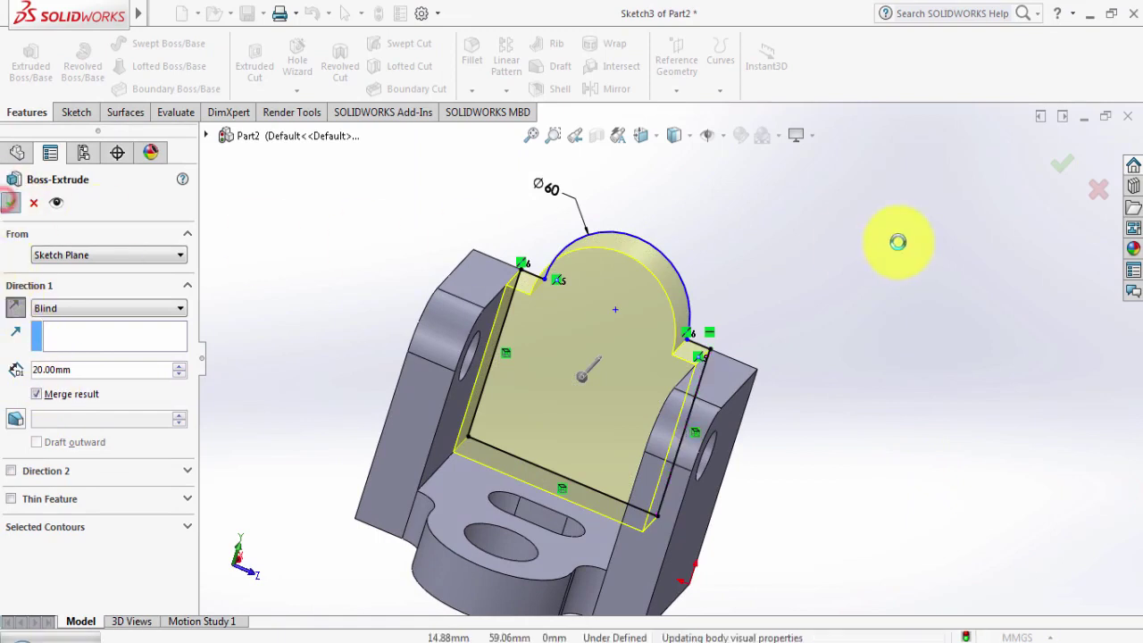
# Rotate to a front view and open Sketch4 on the round-topped upright's front face.
pyautogui.click(866, 285)
pyautogui.moveTo(897, 404)
pyautogui.mouseDown(button='middle')
pyautogui.moveTo(842, 332)
pyautogui.moveTo(888, 298)
pyautogui.moveTo(900, 323)
pyautogui.mouseUp(button='middle')
pyautogui.moveTo(897, 389)
pyautogui.mouseDown(button='middle')
pyautogui.moveTo(875, 384)
pyautogui.moveTo(891, 375)
pyautogui.mouseUp(button='middle')
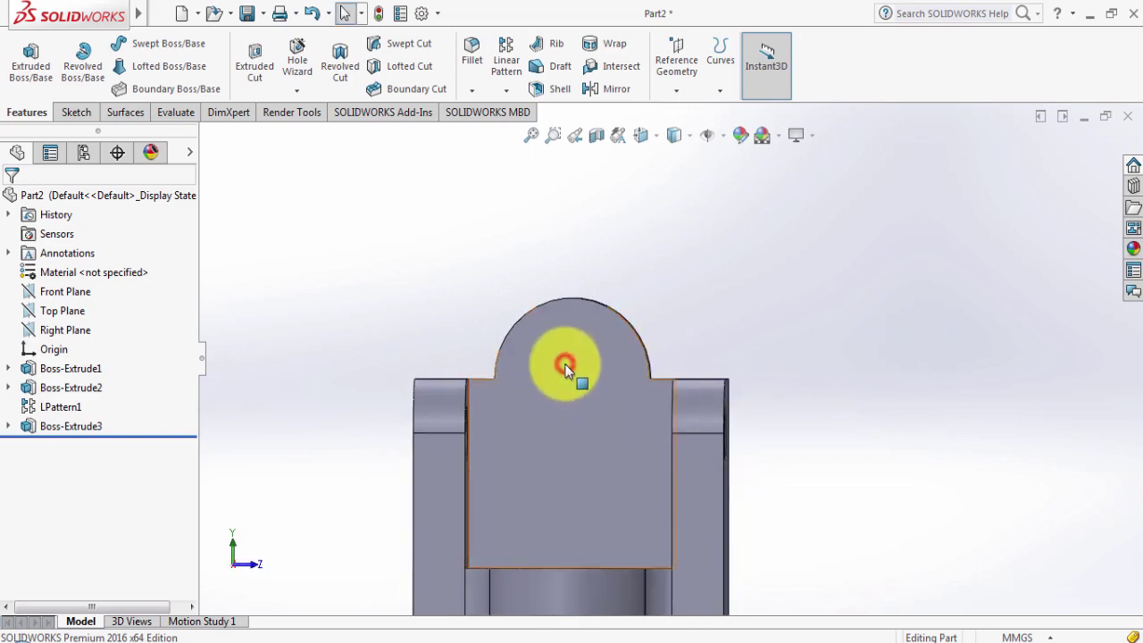
pyautogui.click(565, 366)
pyautogui.click(629, 314)
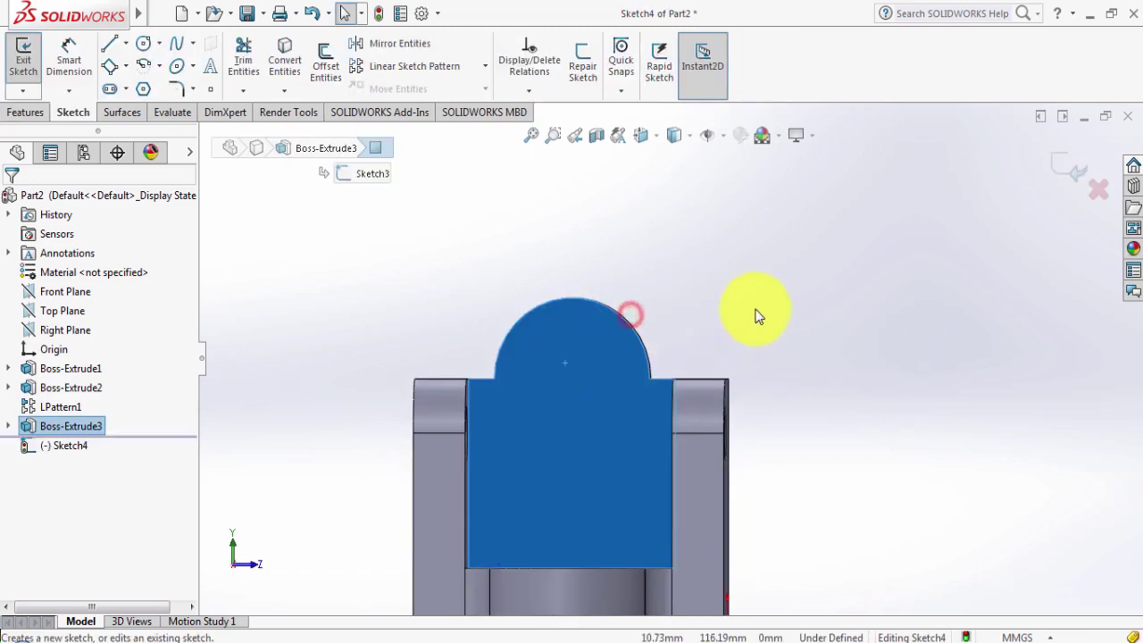
pyautogui.click(348, 637)
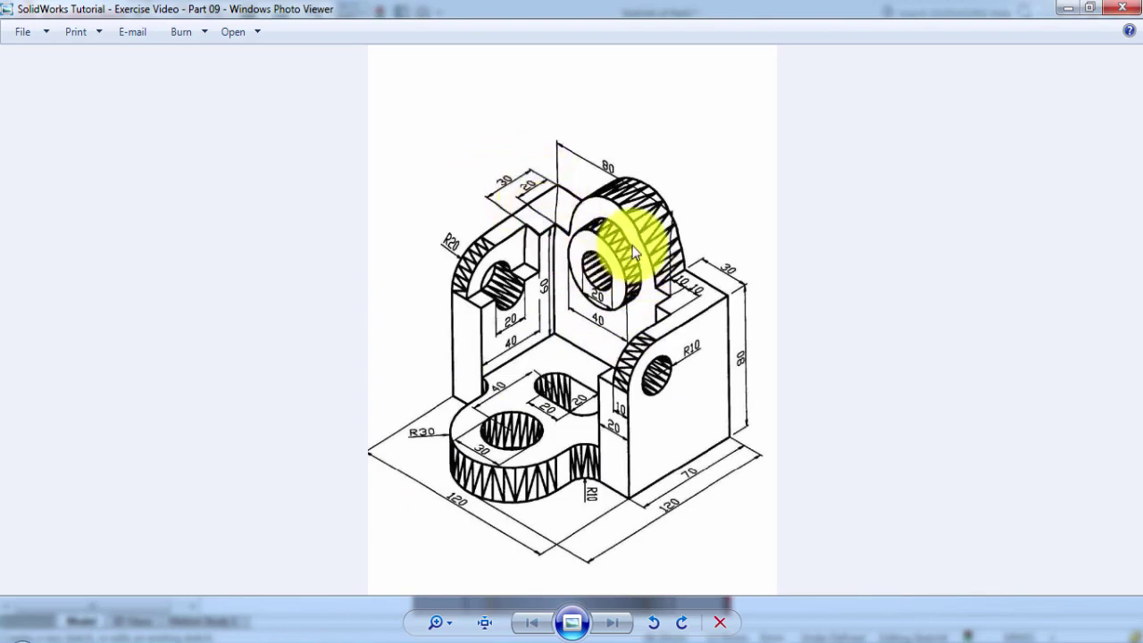
pyautogui.click(370, 629)
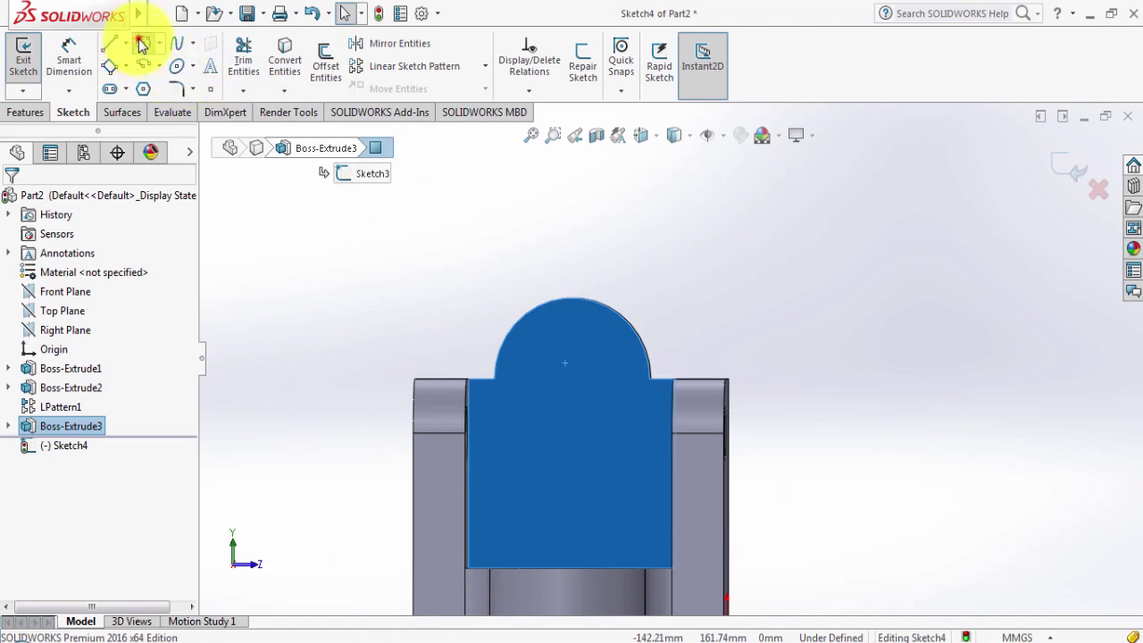
# Draw a circle centred on the upright's arc and dimension its diameter to 40 mm.
pyautogui.click(142, 44)
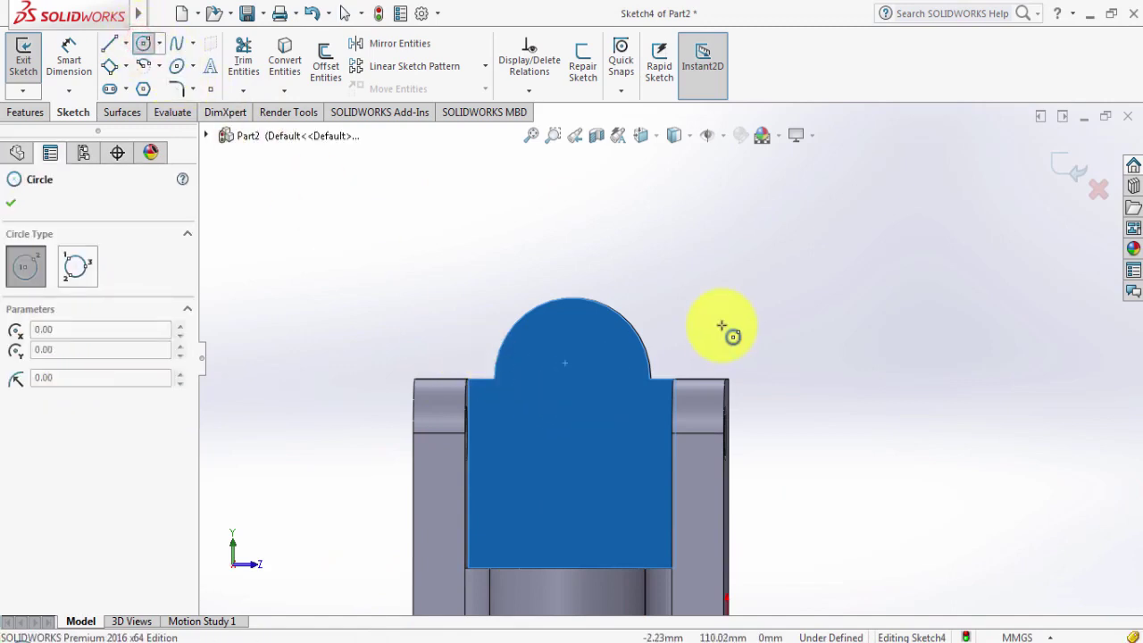
pyautogui.press('f')
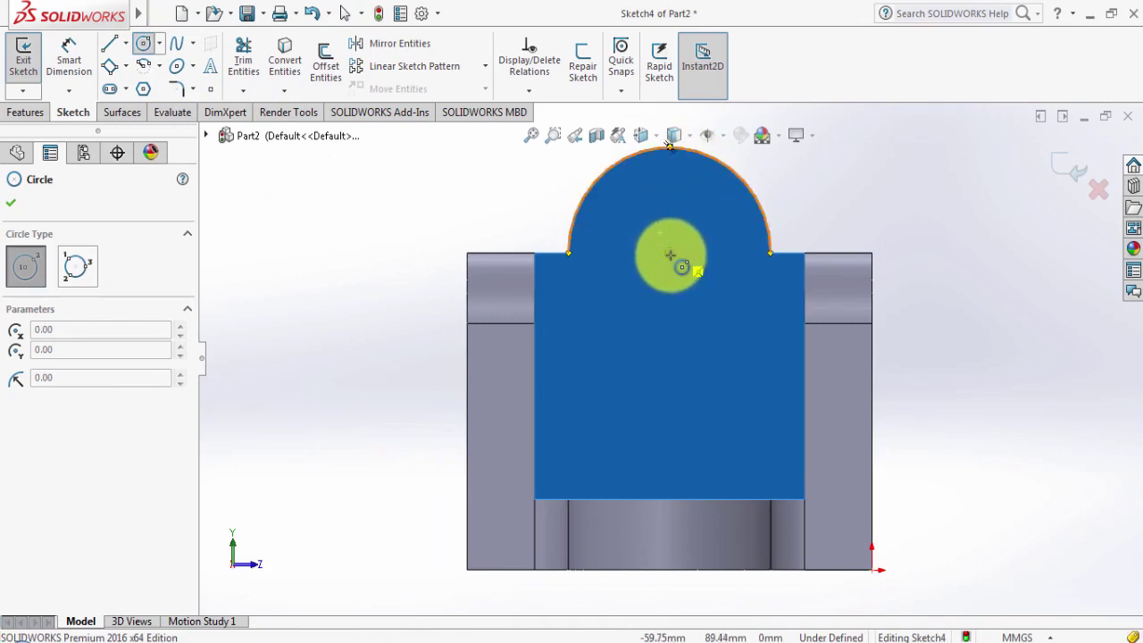
pyautogui.moveTo(670, 257); pyautogui.dragTo(700, 307)
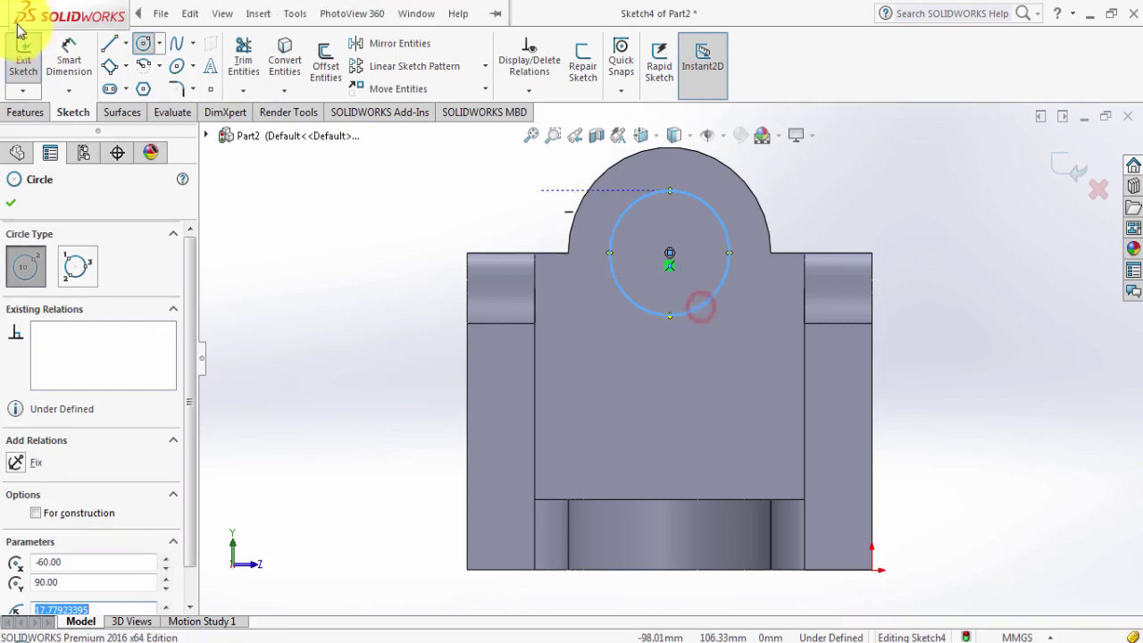
pyautogui.press('Escape')
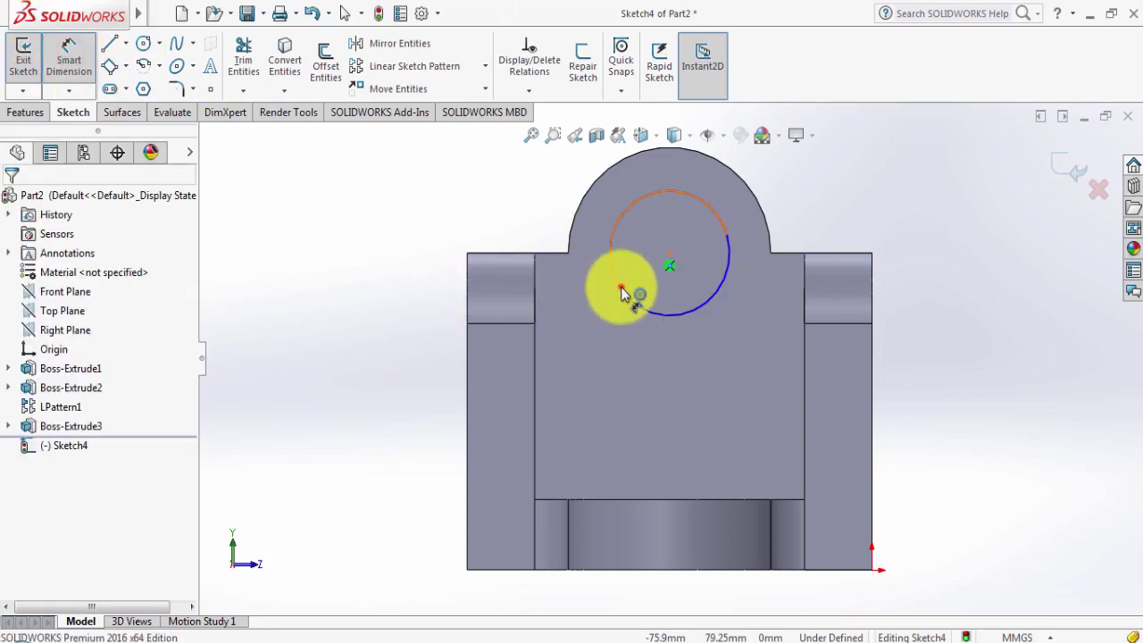
pyautogui.click(623, 295)
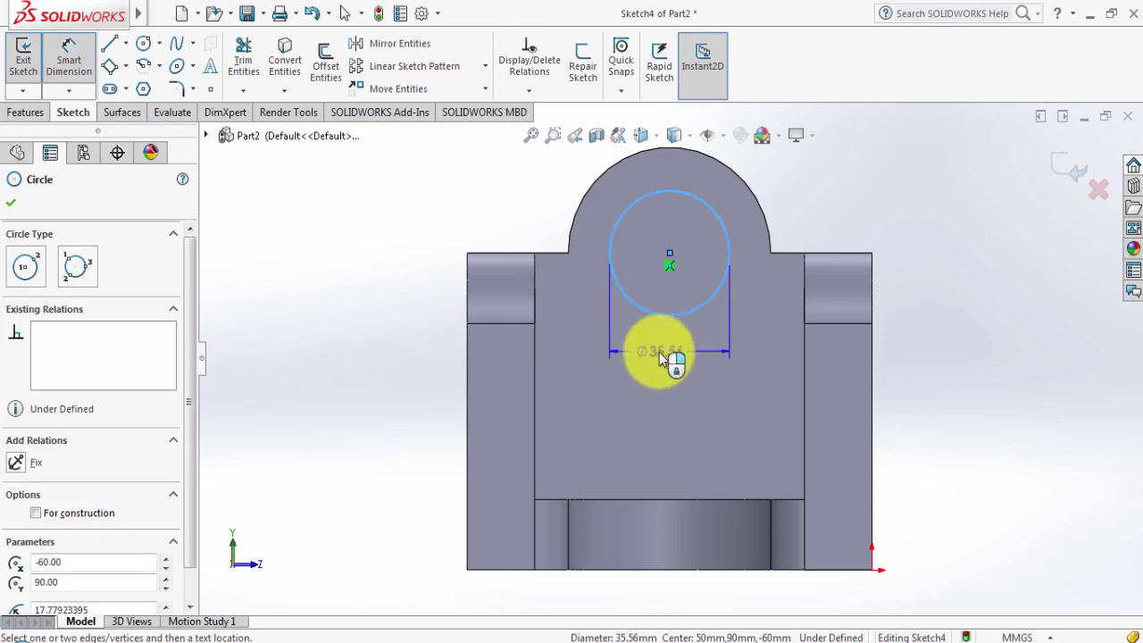
pyautogui.click(659, 351)
pyautogui.write('40')
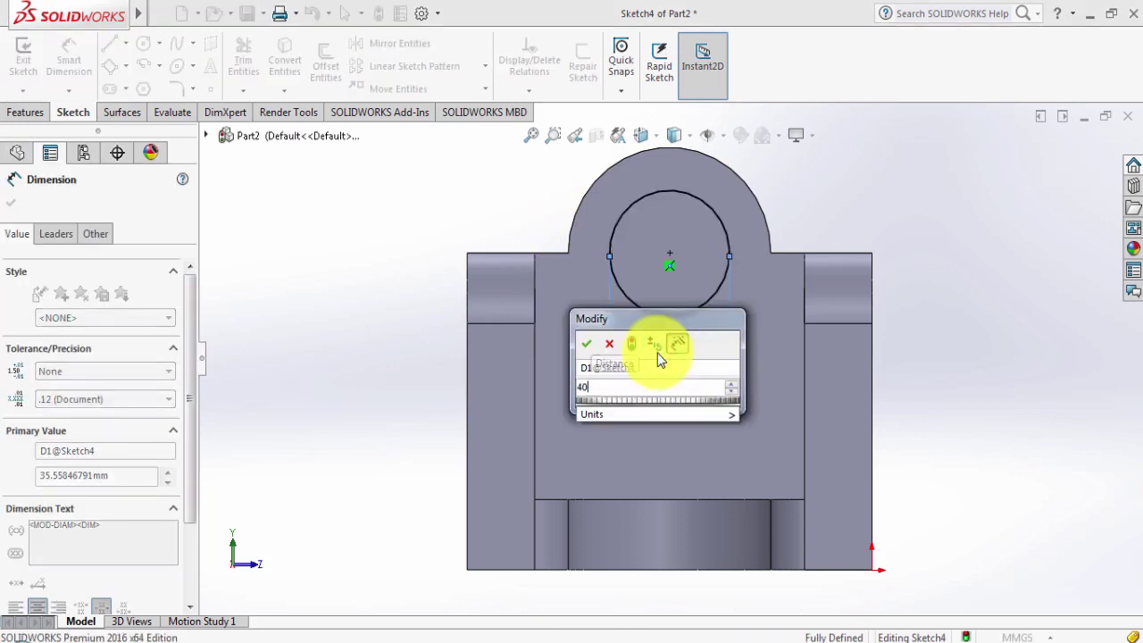
pyautogui.press('Return')
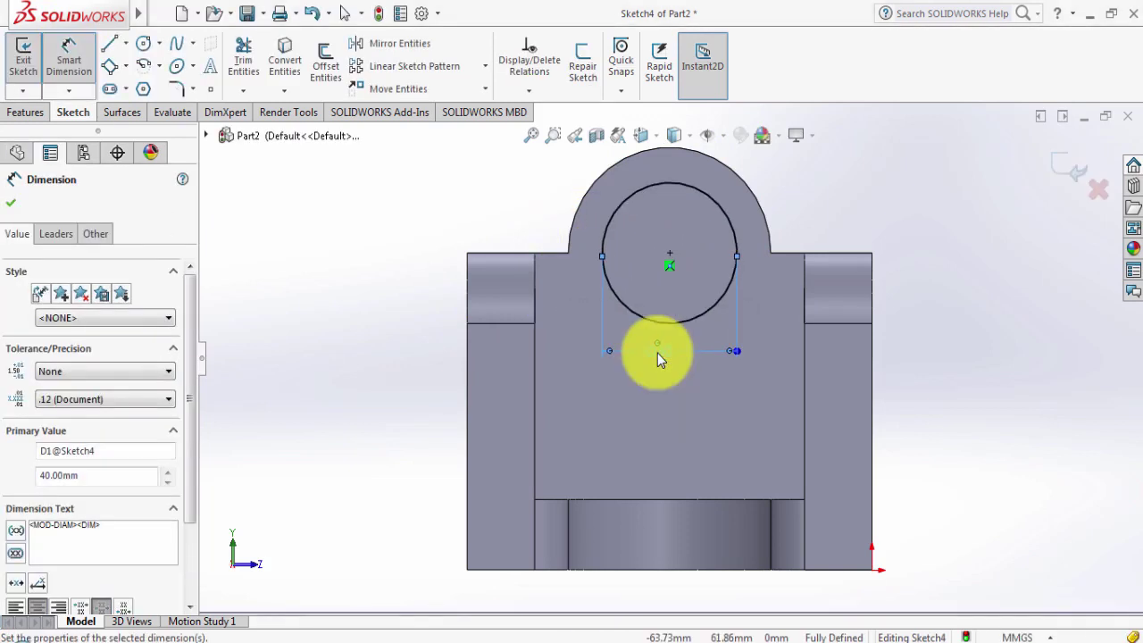
# Extrude Sketch4's Ø40 circle 10 mm Blind as Boss-Extrude4.
pyautogui.click(29, 113)
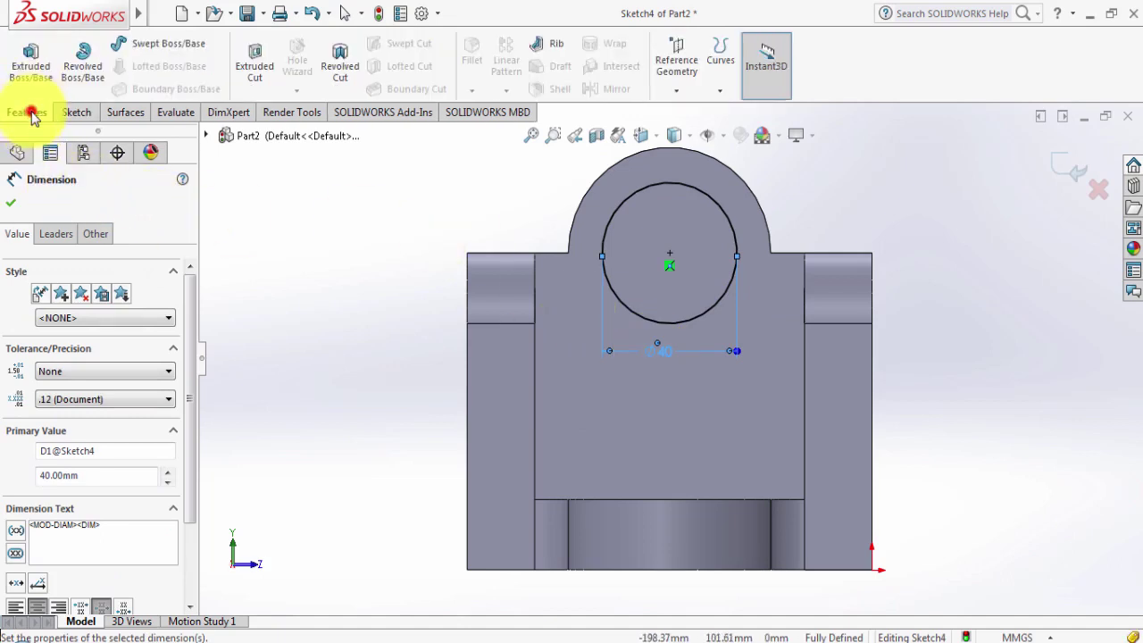
pyautogui.click(31, 58)
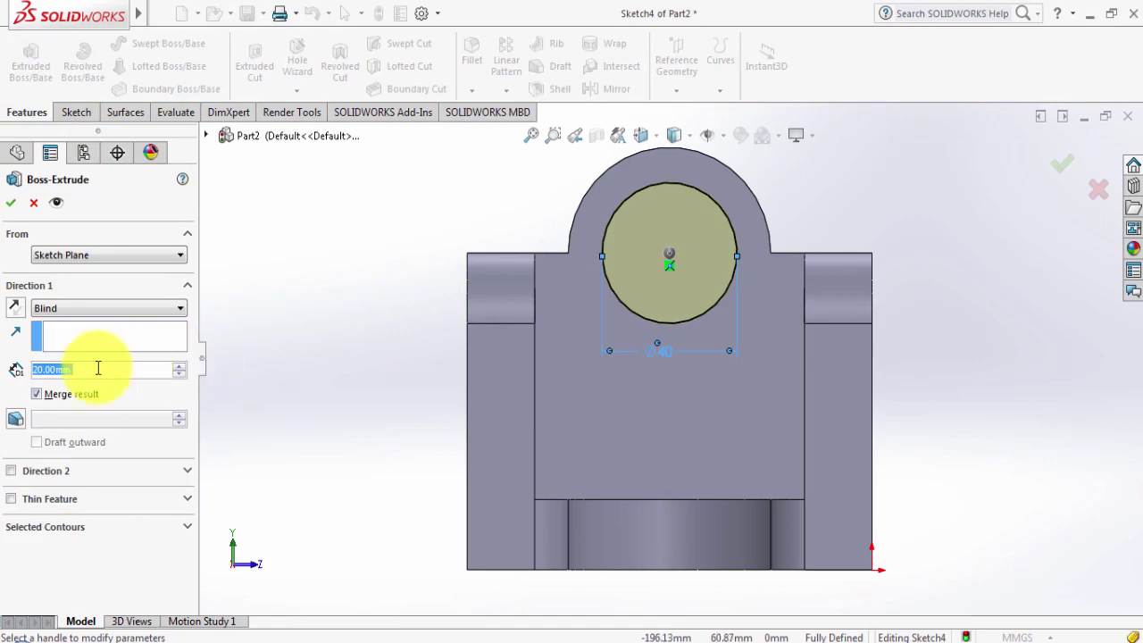
pyautogui.write('10')
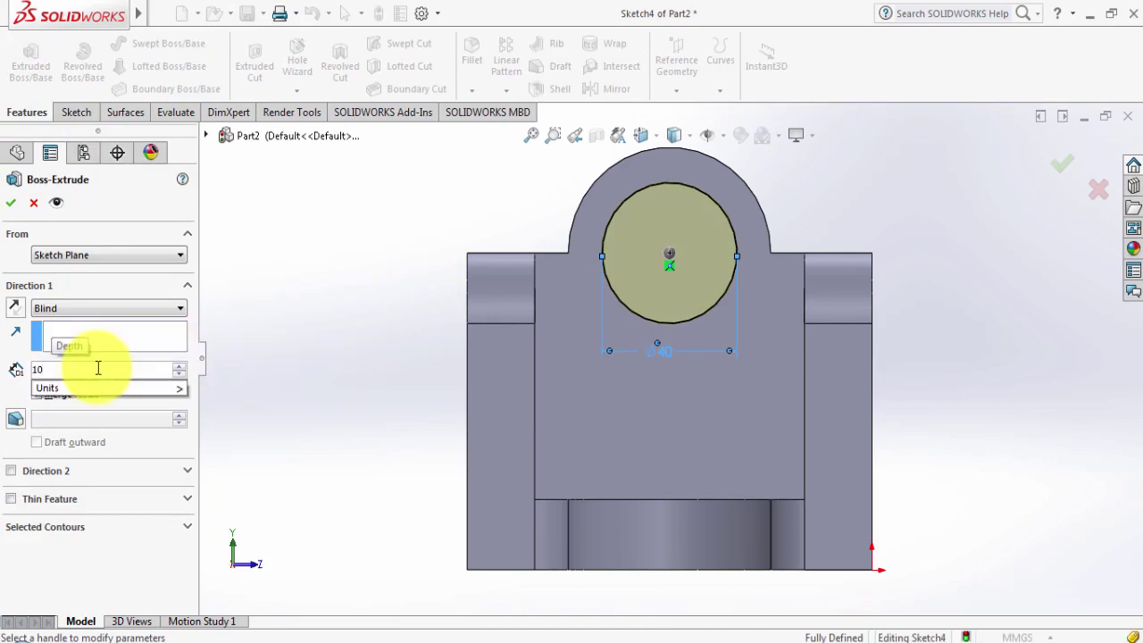
pyautogui.moveTo(357, 408); pyautogui.dragTo(273, 401, button='middle')
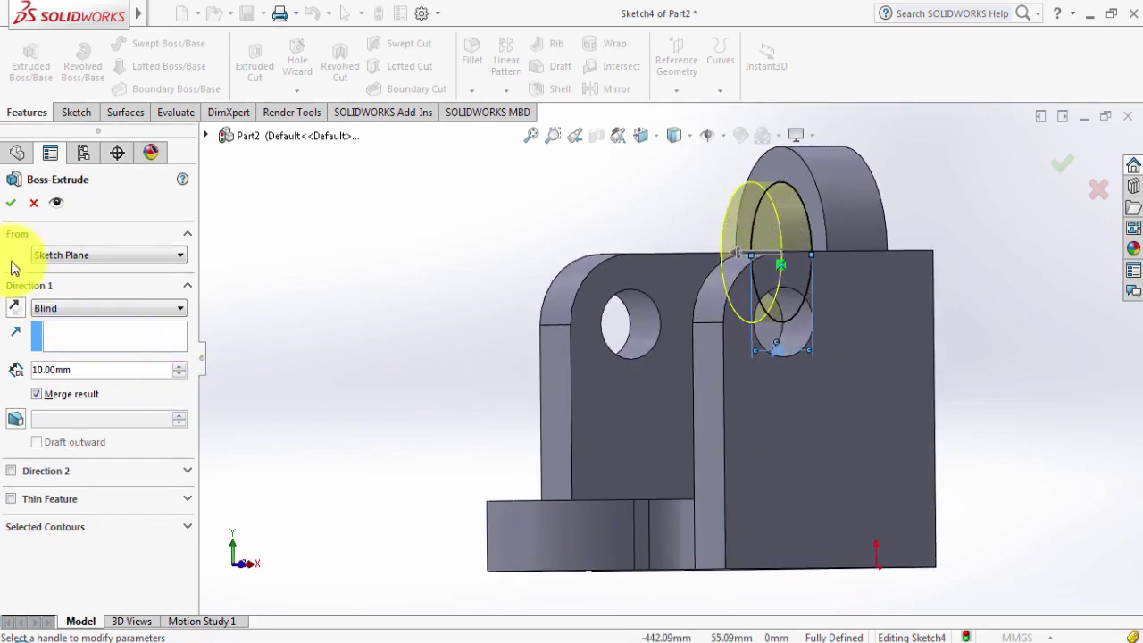
pyautogui.click(11, 210)
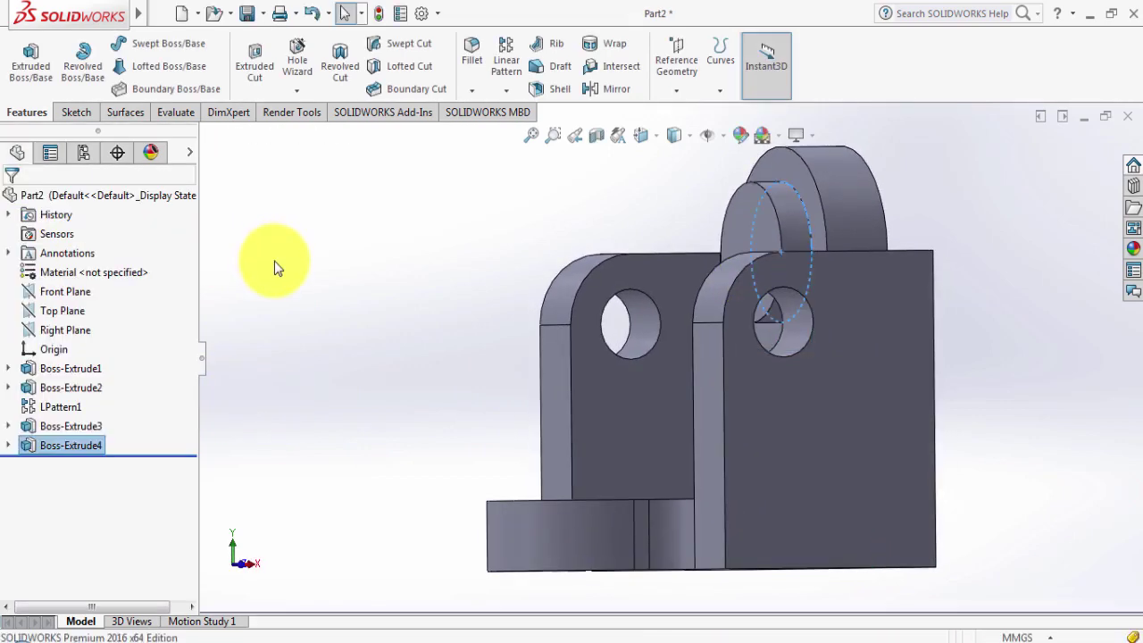
# Open Sketch5 on the boss's front face in a Normal To view.
pyautogui.moveTo(274, 260)
pyautogui.mouseDown(button='middle')
pyautogui.moveTo(352, 294)
pyautogui.moveTo(367, 327)
pyautogui.moveTo(613, 286)
pyautogui.mouseUp(button='middle')
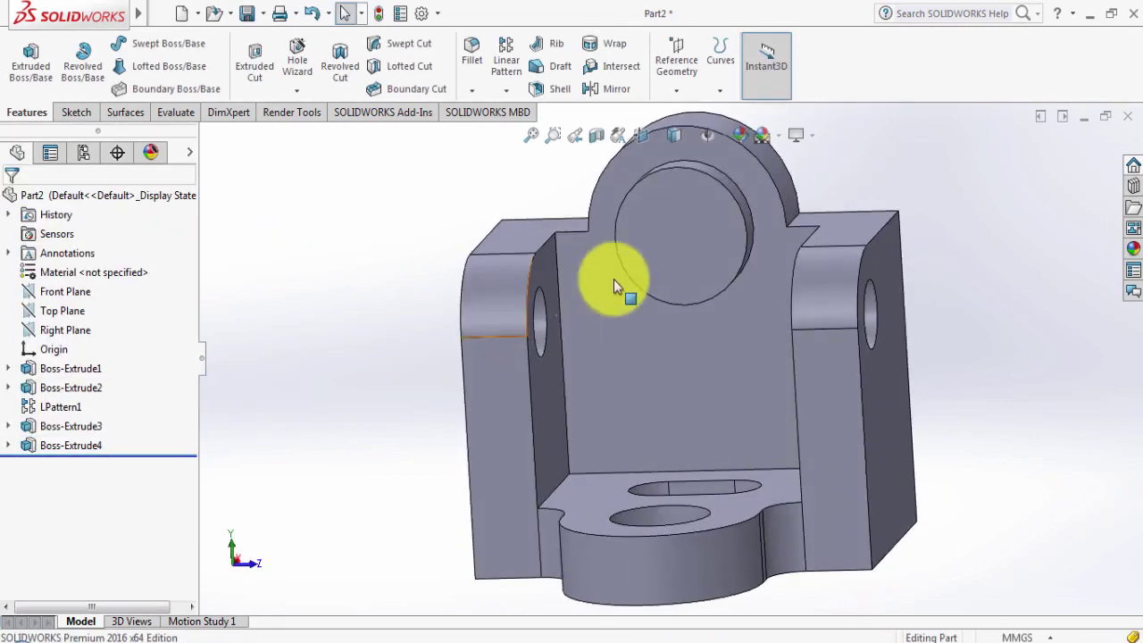
pyautogui.click(671, 243)
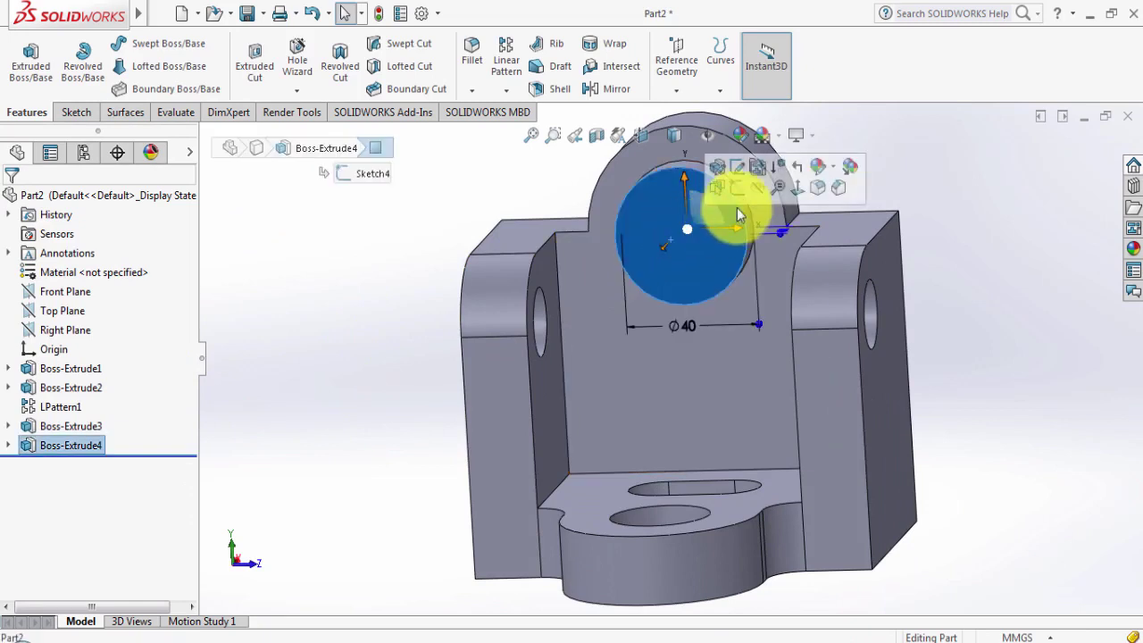
pyautogui.click(741, 191)
pyautogui.hotkey('ctrl', '8')
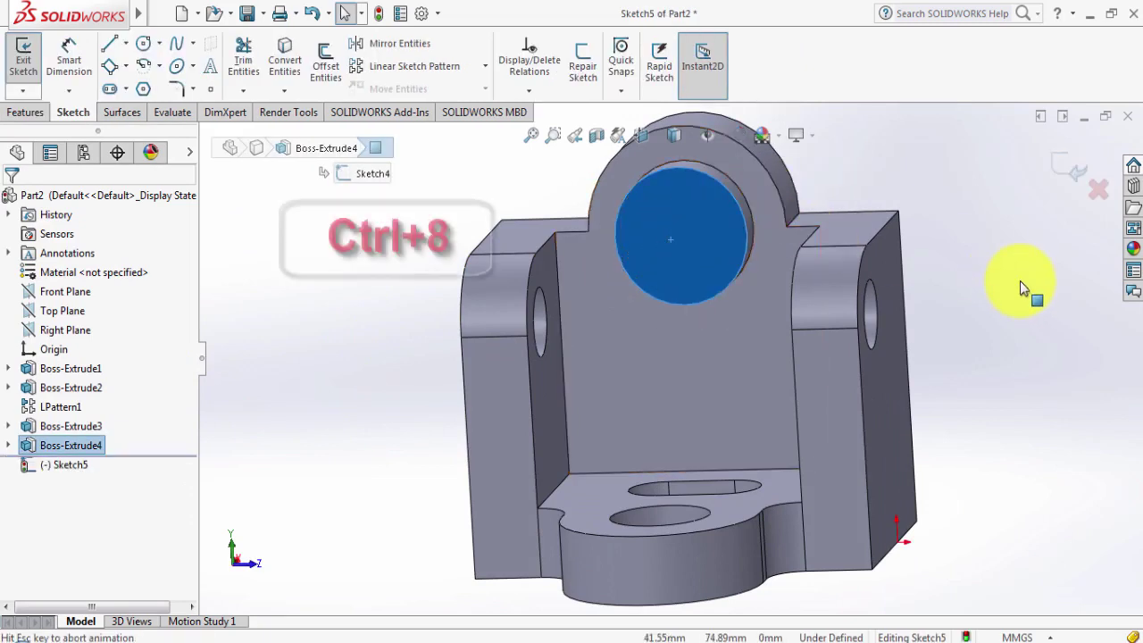
pyautogui.click(354, 637)
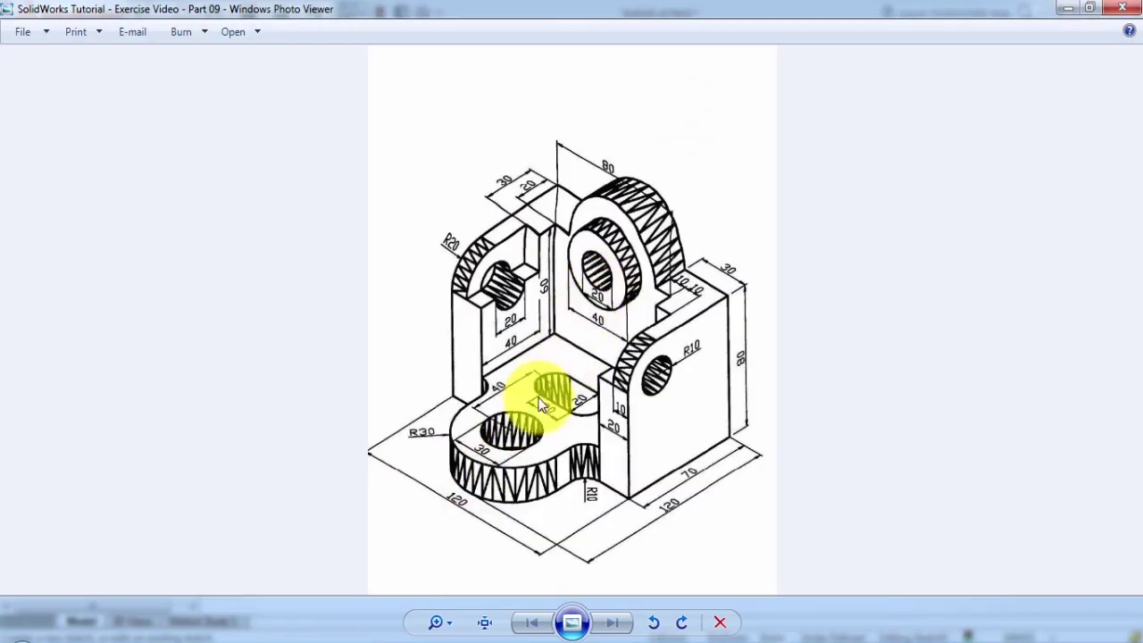
pyautogui.click(373, 628)
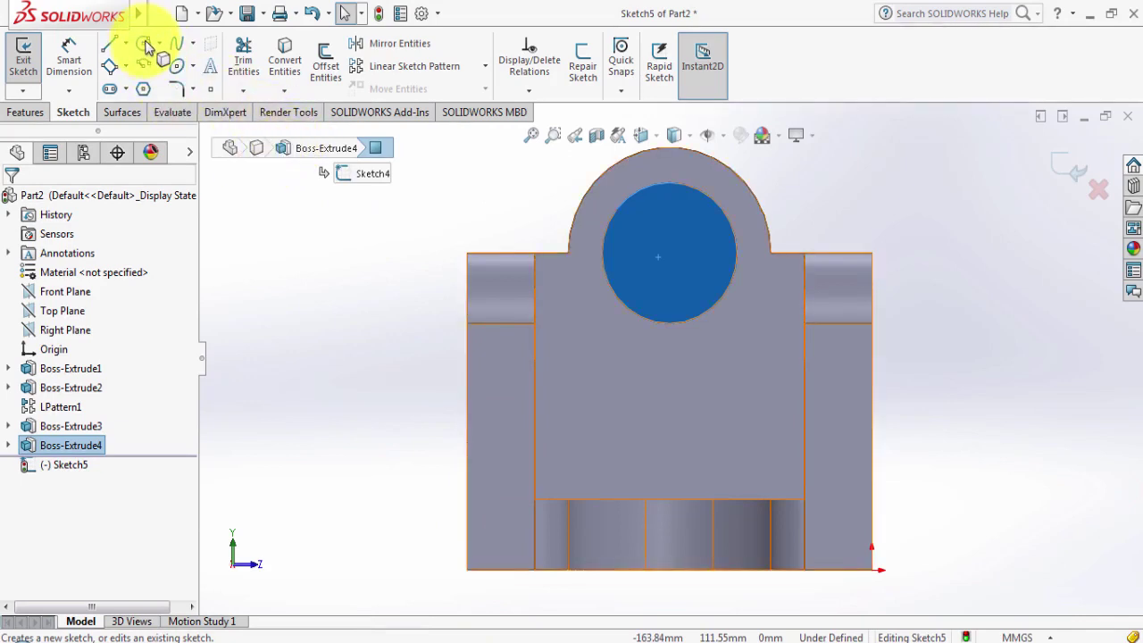
# Draw a circle at the boss centre and dimension its diameter to 20 mm.
pyautogui.click(147, 48)
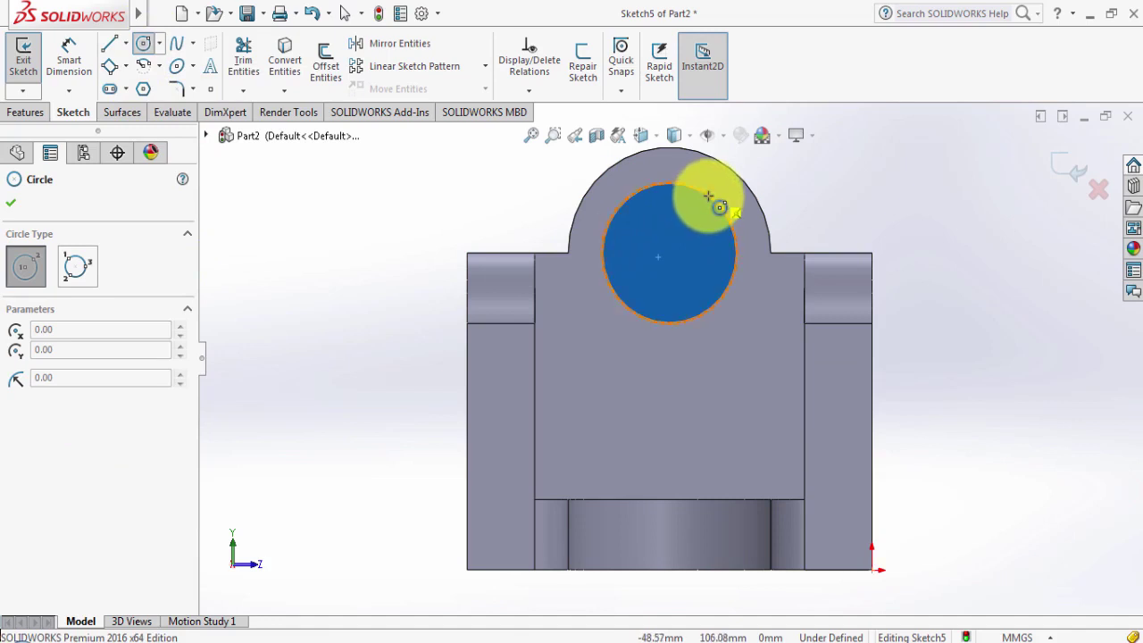
pyautogui.click(670, 253)
pyautogui.click(672, 287)
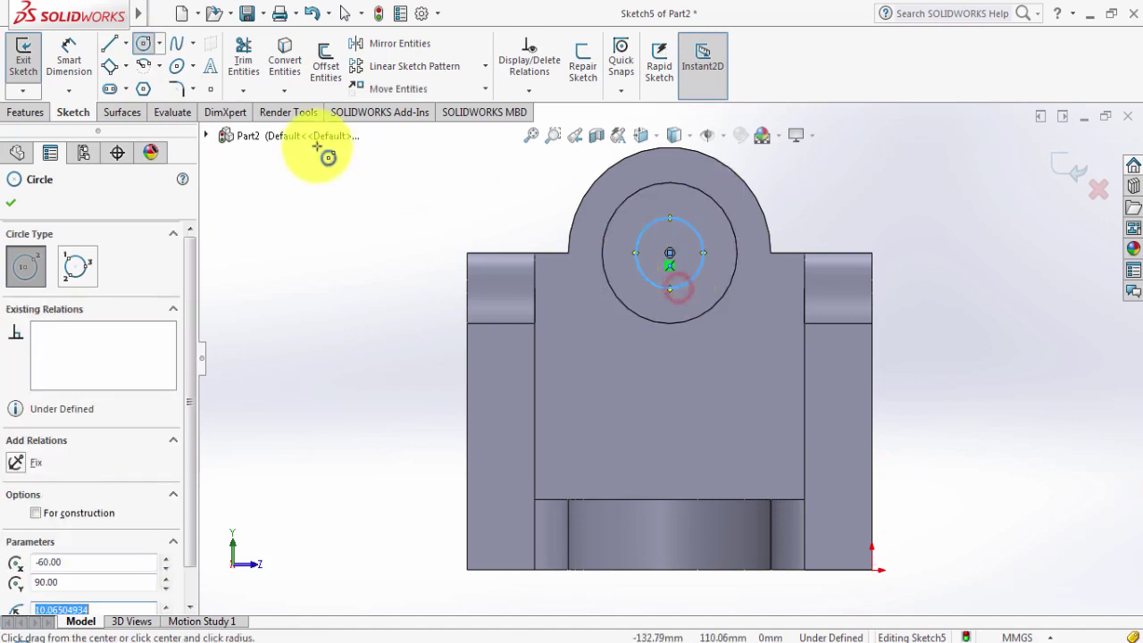
pyautogui.click(69, 49)
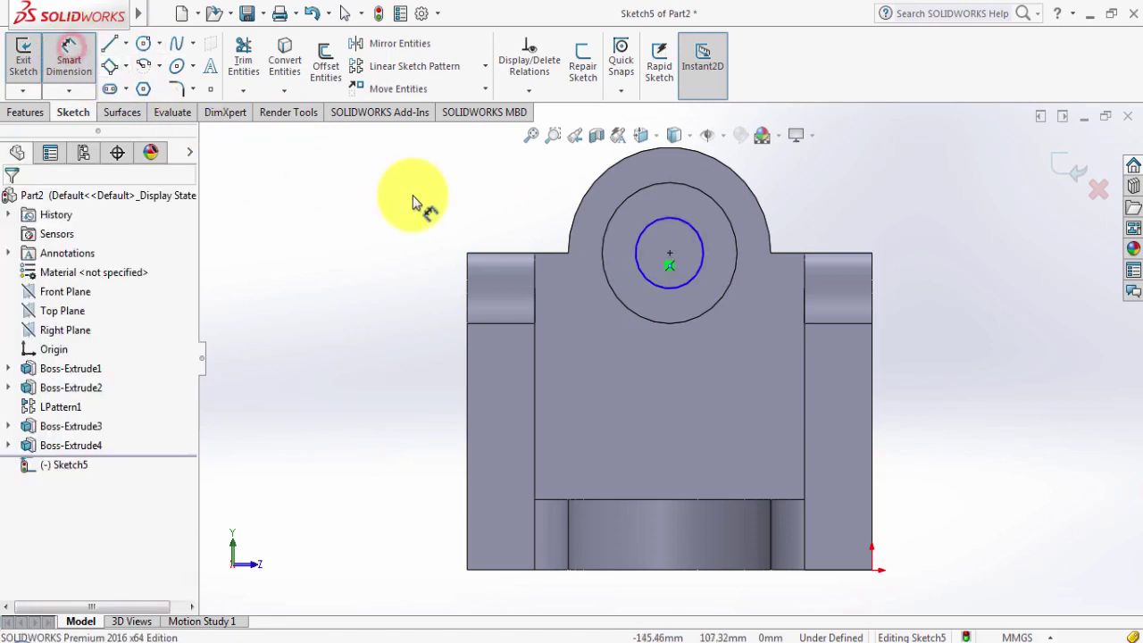
pyautogui.click(702, 274)
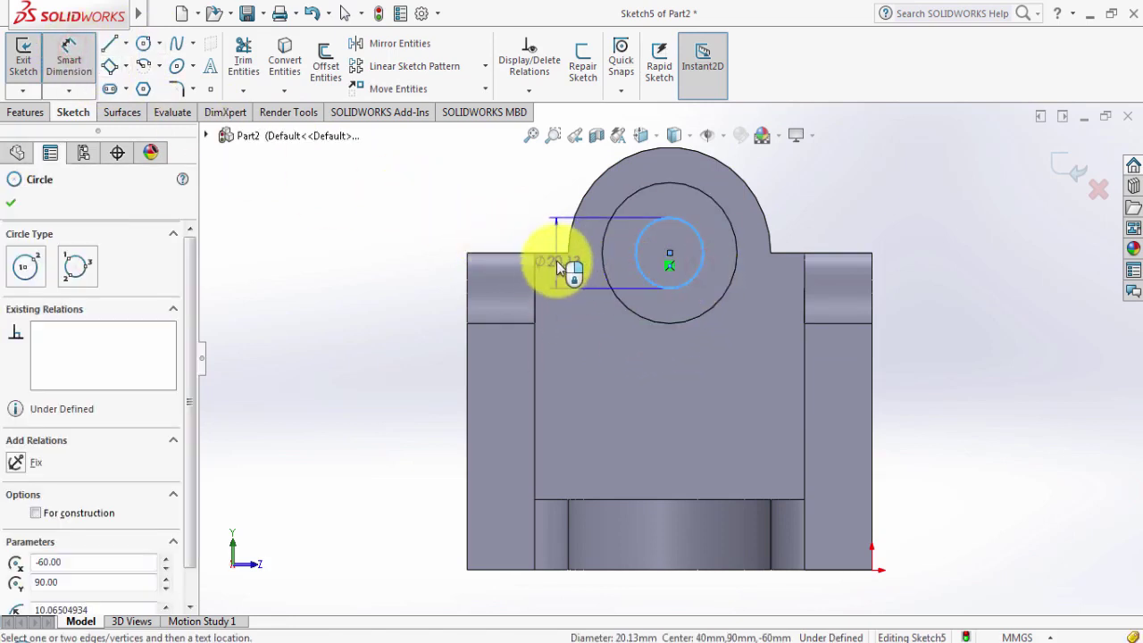
pyautogui.click(556, 261)
pyautogui.write('20')
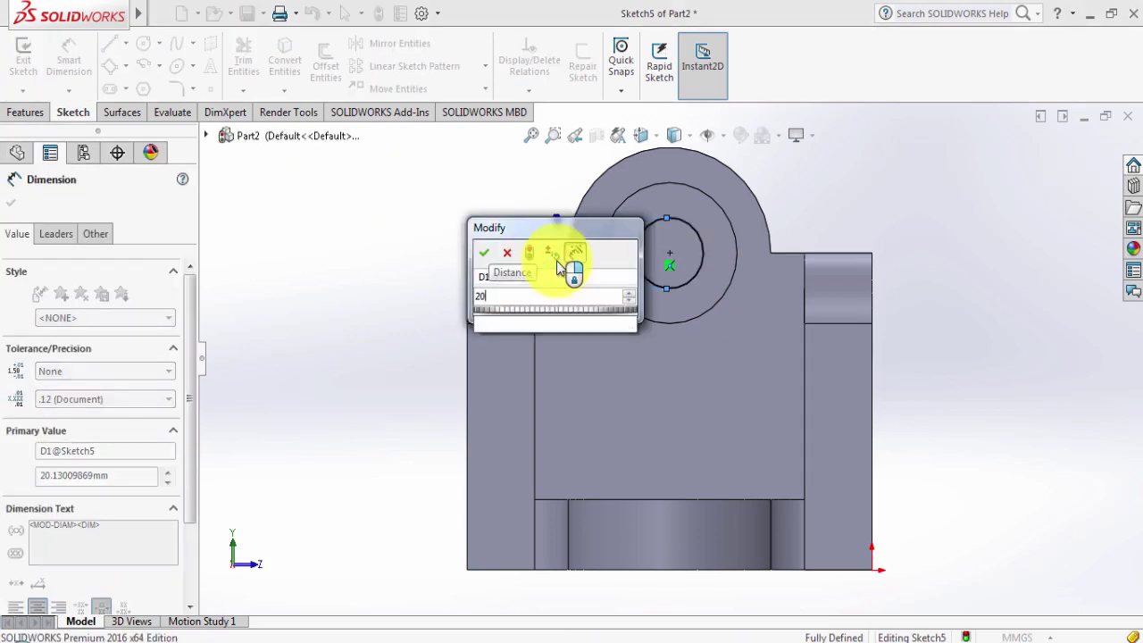
pyautogui.press('Return')
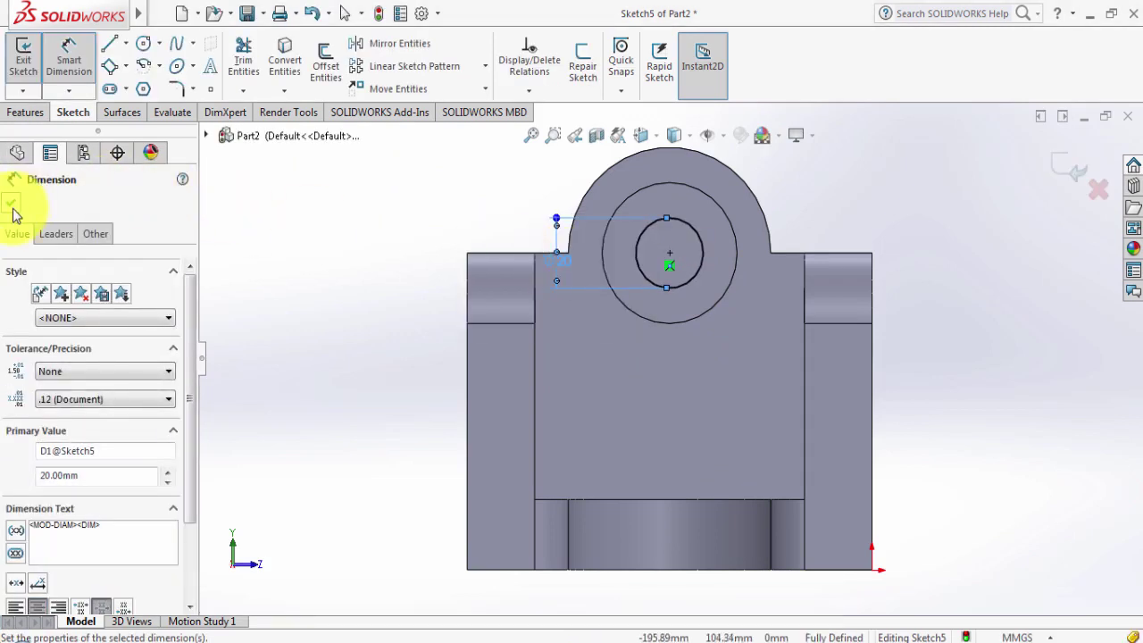
pyautogui.click(12, 204)
# Extruded-cut the Ø20 circle Through All to bore the boss, creating Cut-Extrude1.
pyautogui.click(26, 114)
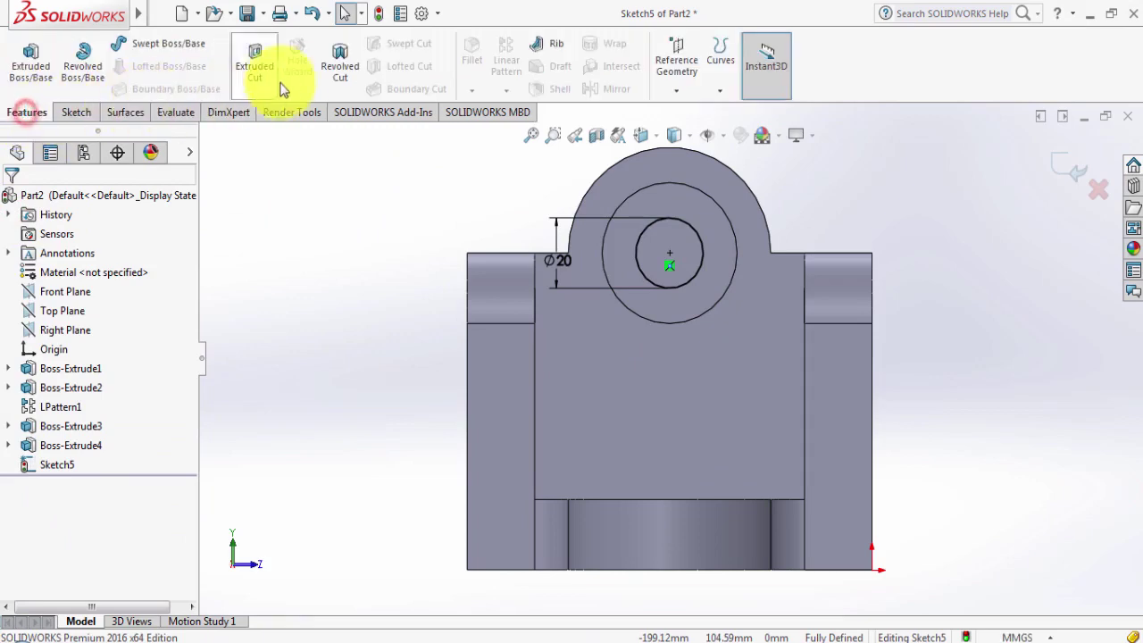
pyautogui.click(254, 69)
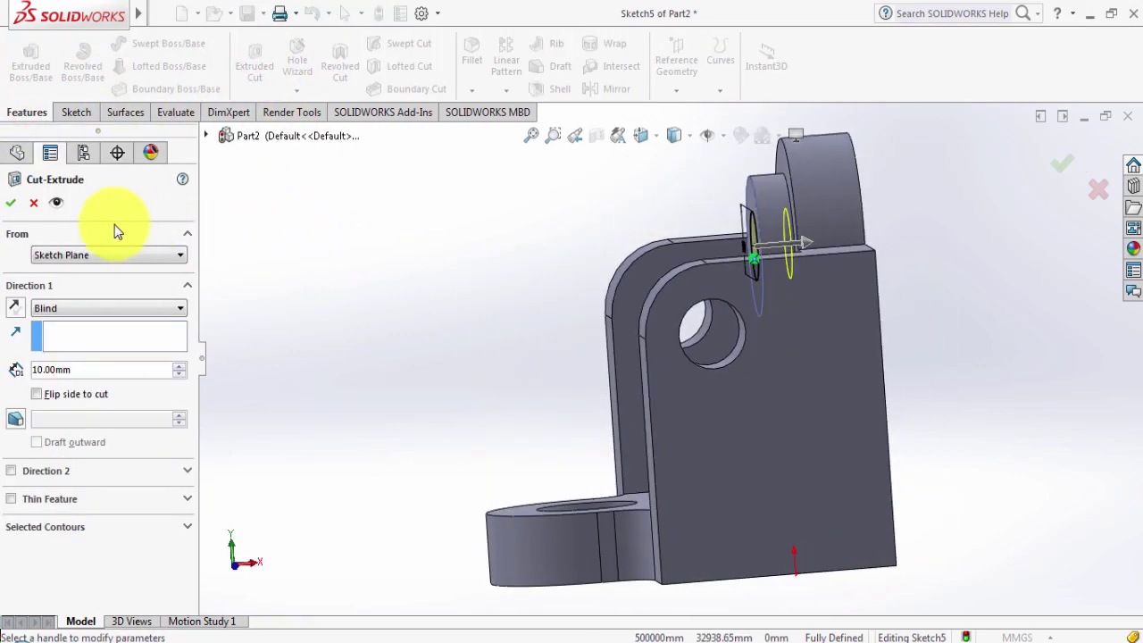
pyautogui.click(83, 304)
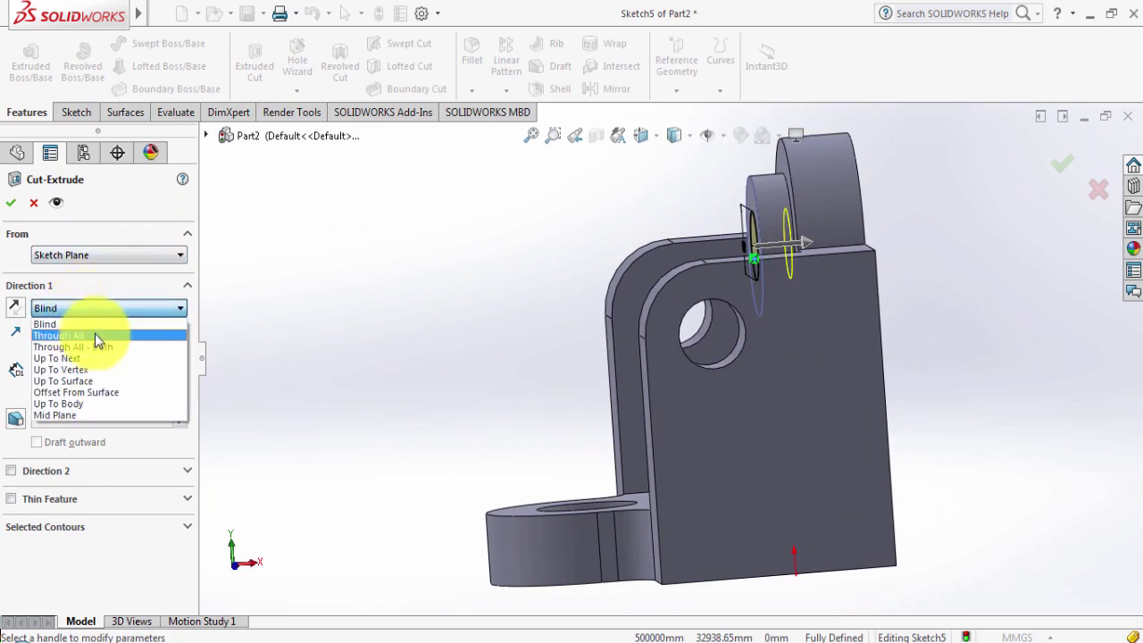
pyautogui.click(95, 335)
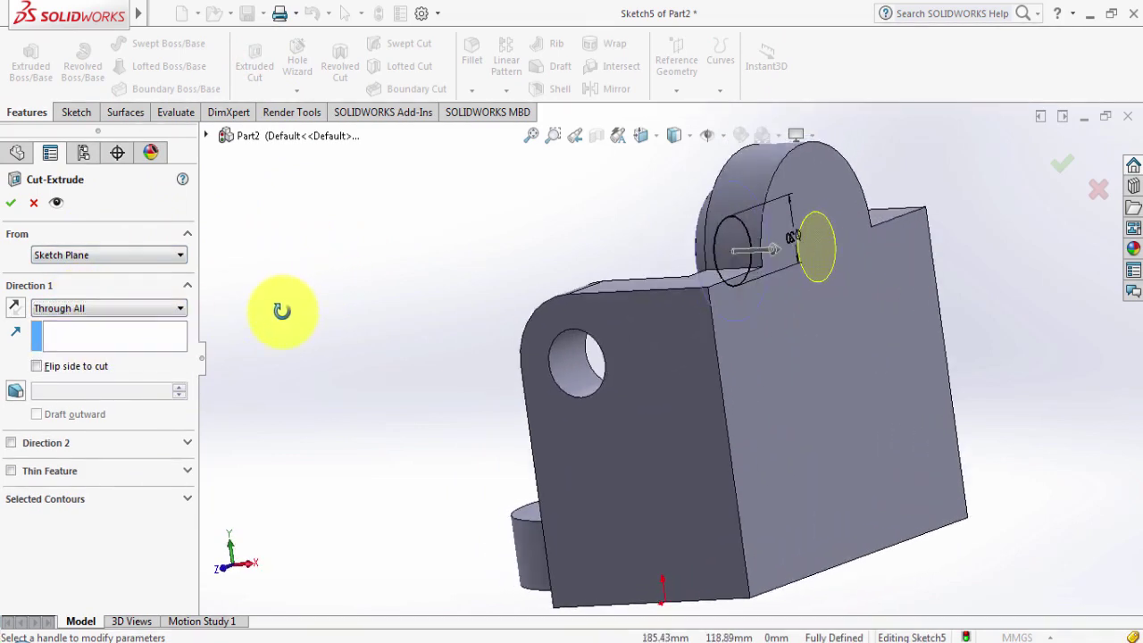
pyautogui.click(11, 208)
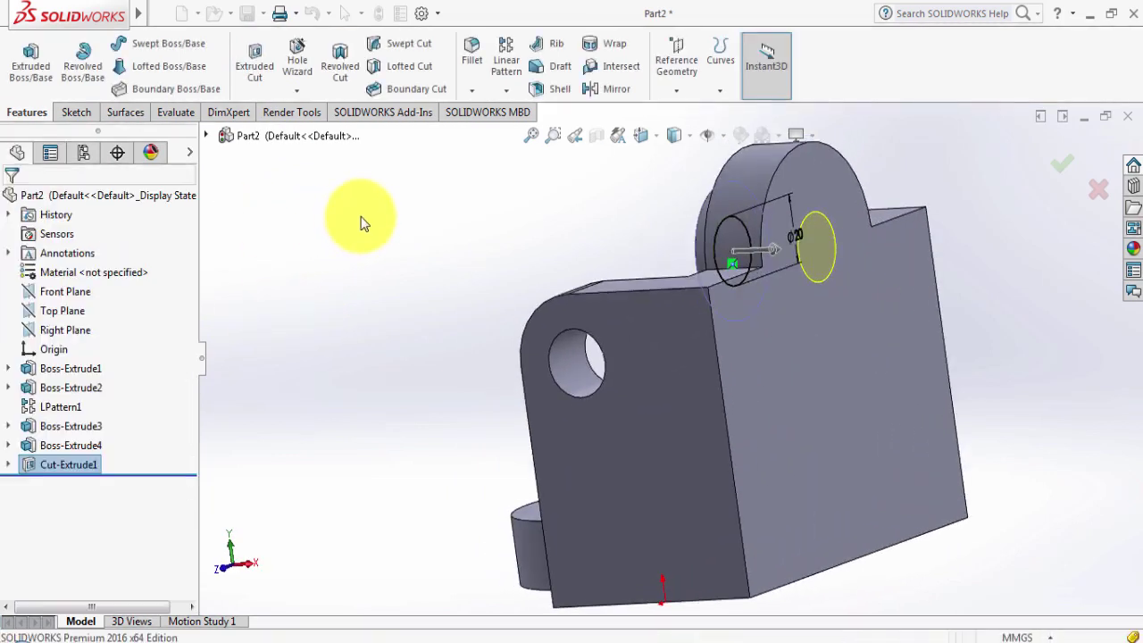
# Orbit and zoom to inspect the bored hole, then select a face from below for sketching.
pyautogui.moveTo(347, 272)
pyautogui.mouseDown(button='middle')
pyautogui.moveTo(447, 263)
pyautogui.moveTo(510, 280)
pyautogui.moveTo(408, 280)
pyautogui.moveTo(406, 295)
pyautogui.mouseUp(button='middle')
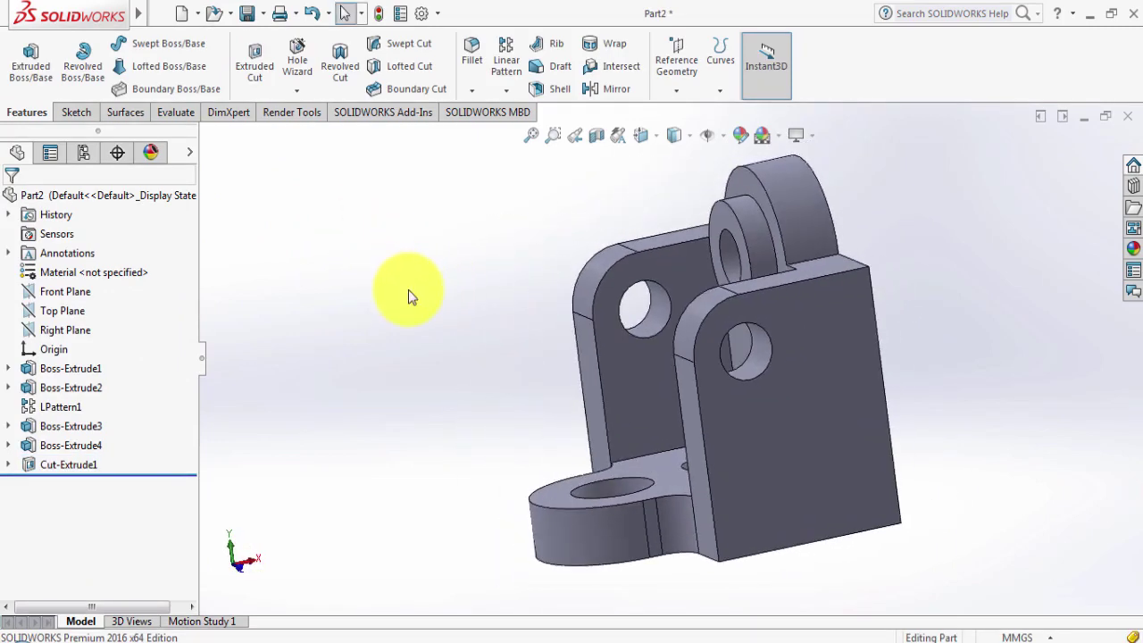
pyautogui.scroll(2, 409, 289)
pyautogui.scroll(2, 459, 256)
pyautogui.scroll(-2, 471, 257)
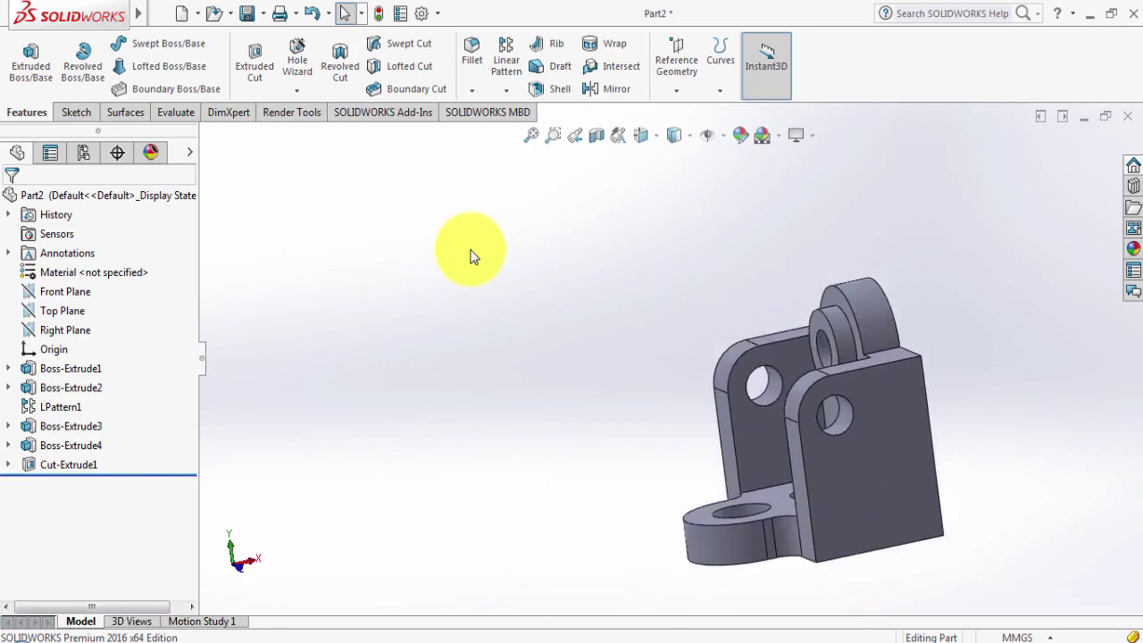
pyautogui.scroll(2, 857, 250)
pyautogui.scroll(1, 890, 273)
pyautogui.scroll(-1, 821, 277)
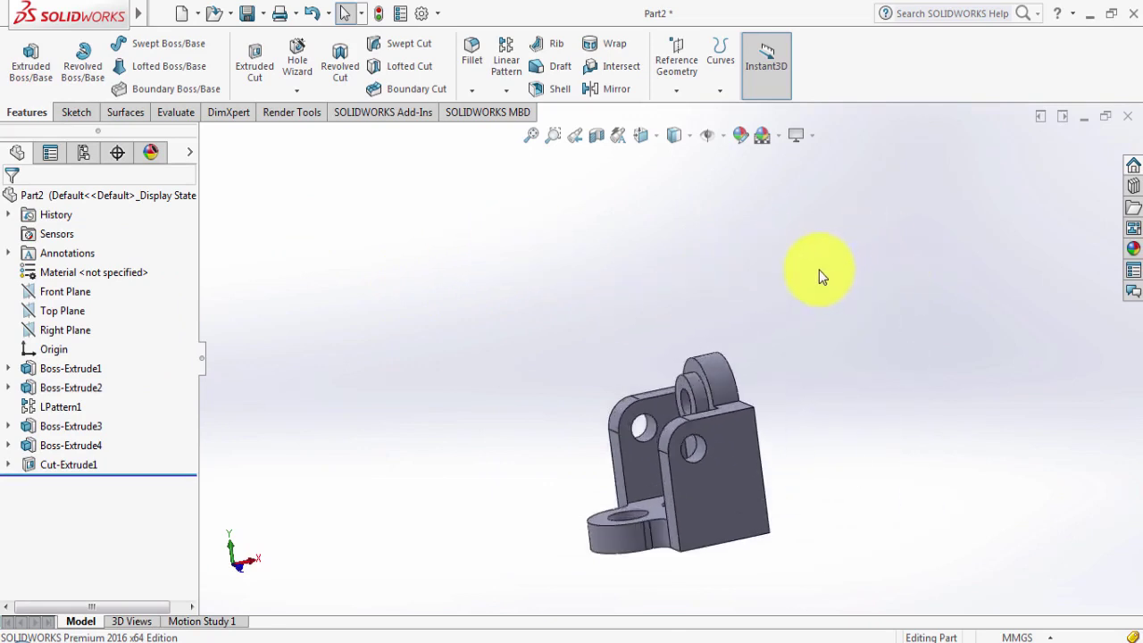
pyautogui.moveTo(821, 277)
pyautogui.mouseDown(button='middle')
pyautogui.moveTo(830, 400)
pyautogui.moveTo(867, 491)
pyautogui.moveTo(804, 403)
pyautogui.moveTo(806, 431)
pyautogui.moveTo(841, 467)
pyautogui.moveTo(865, 454)
pyautogui.moveTo(805, 473)
pyautogui.mouseUp(button='middle')
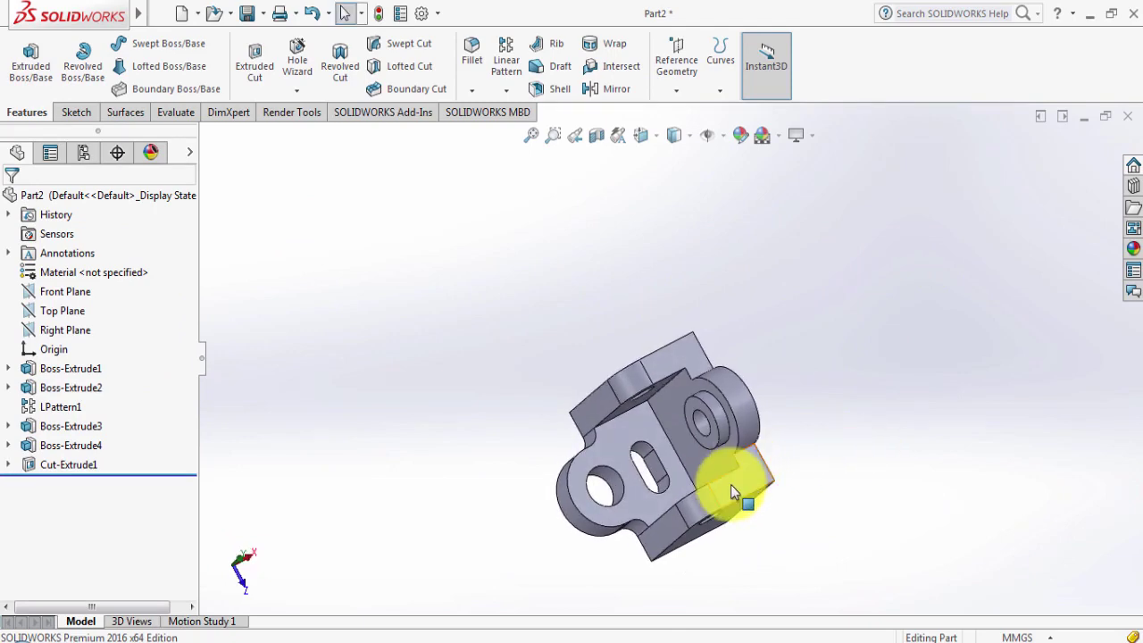
pyautogui.click(731, 486)
# Open Sketch6 on the chosen face, viewed straight on.
pyautogui.click(797, 436)
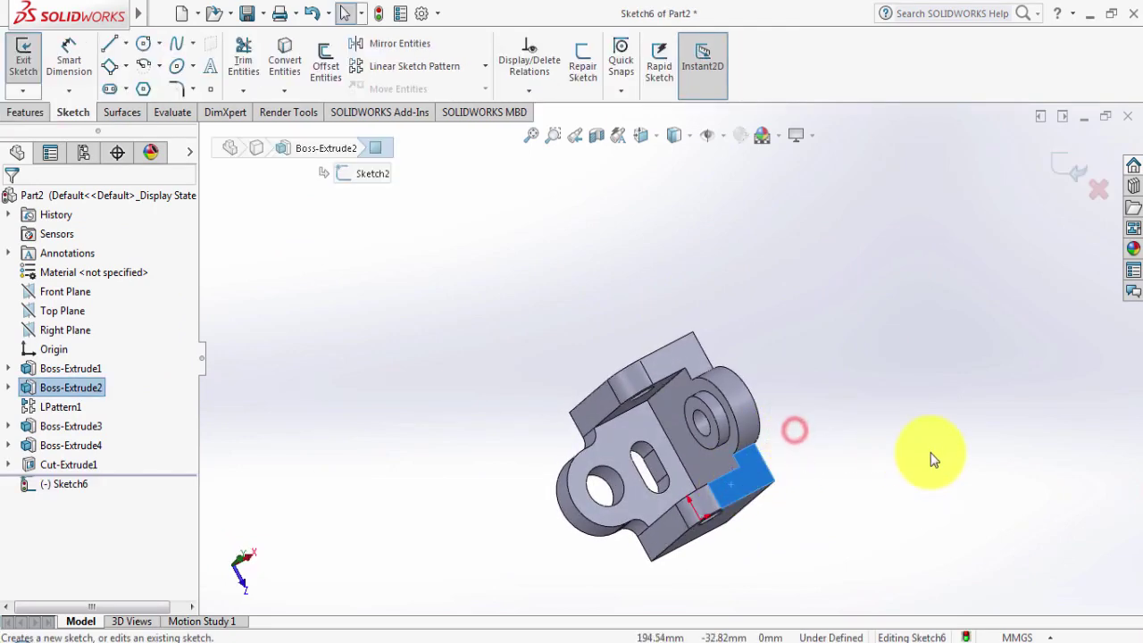
pyautogui.hotkey('ctrl', '8')
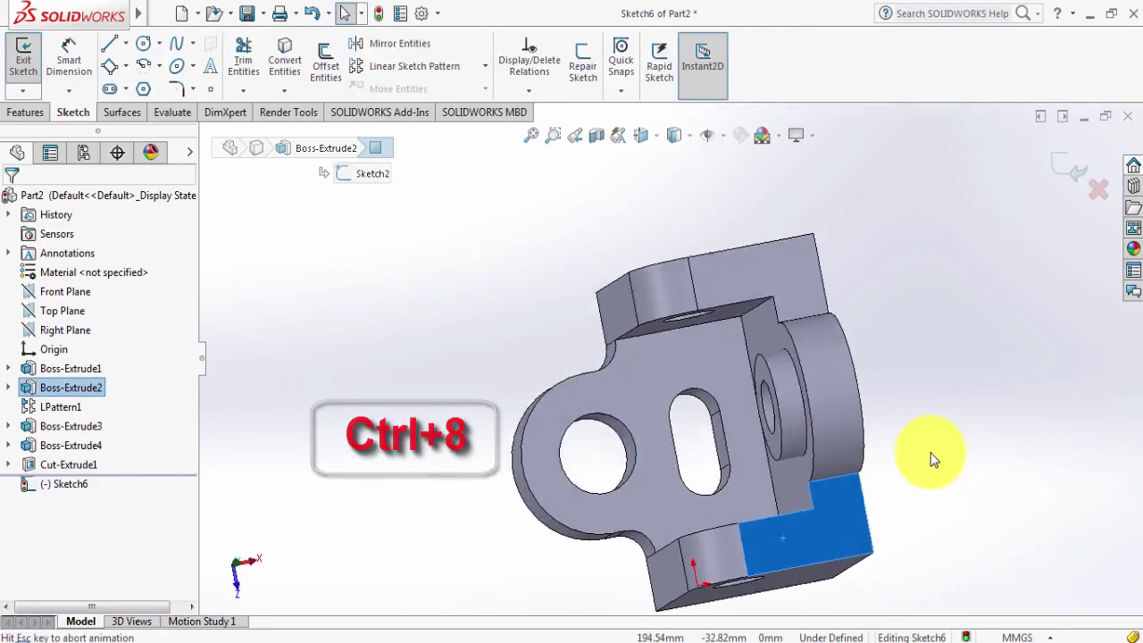
pyautogui.click(929, 457)
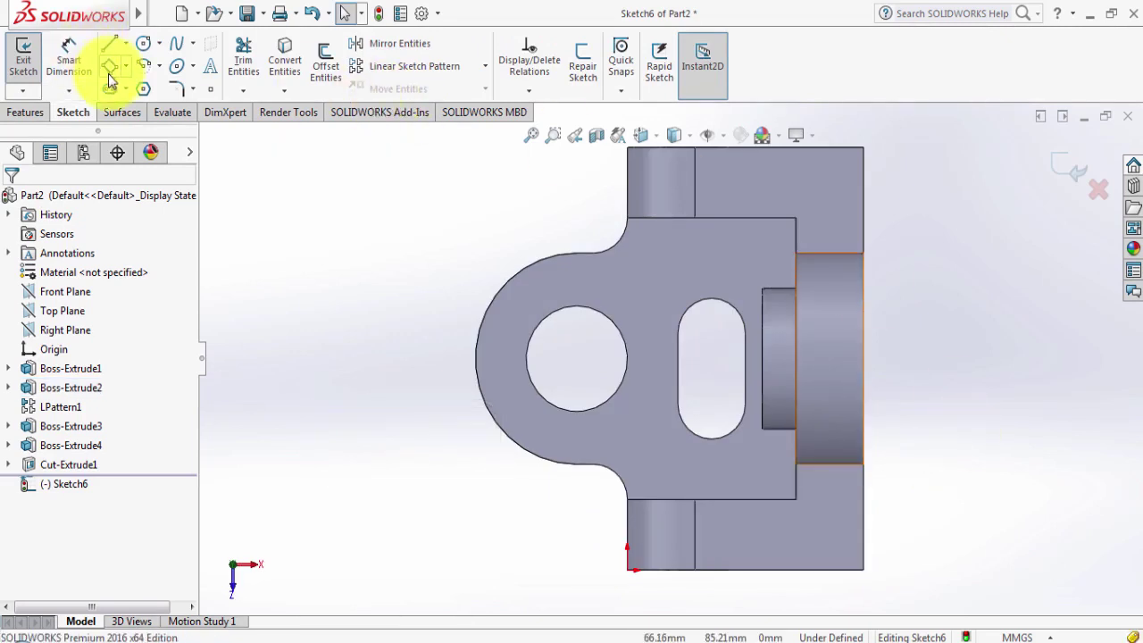
# Draw a corner rectangle spanning the base plate's rounded end and its hole.
pyautogui.click(126, 66)
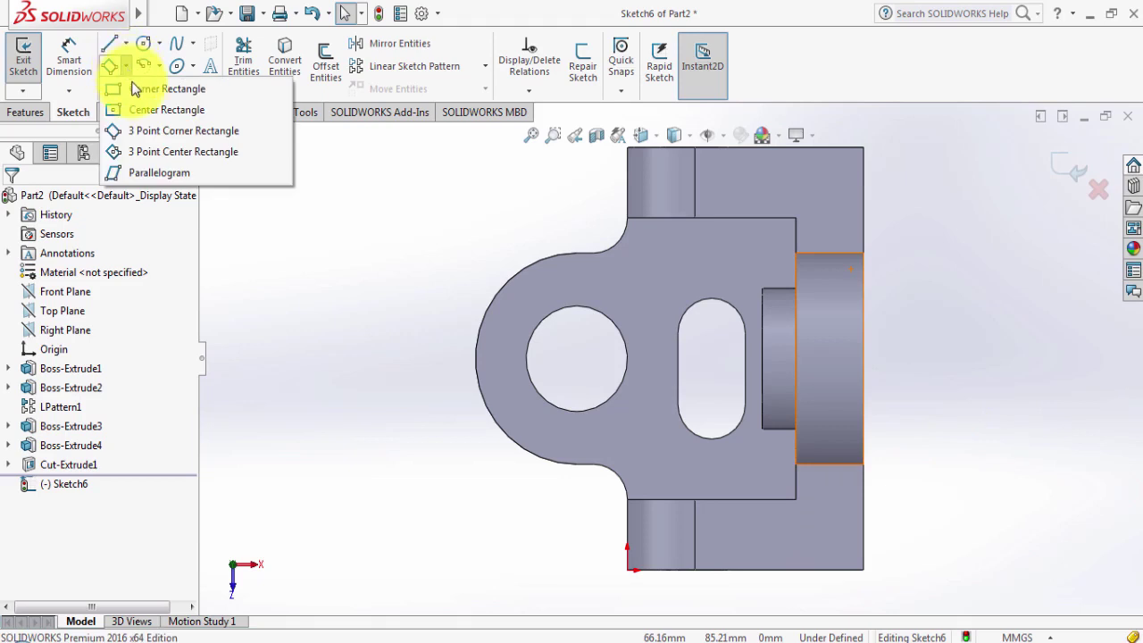
pyautogui.click(134, 90)
pyautogui.click(483, 187)
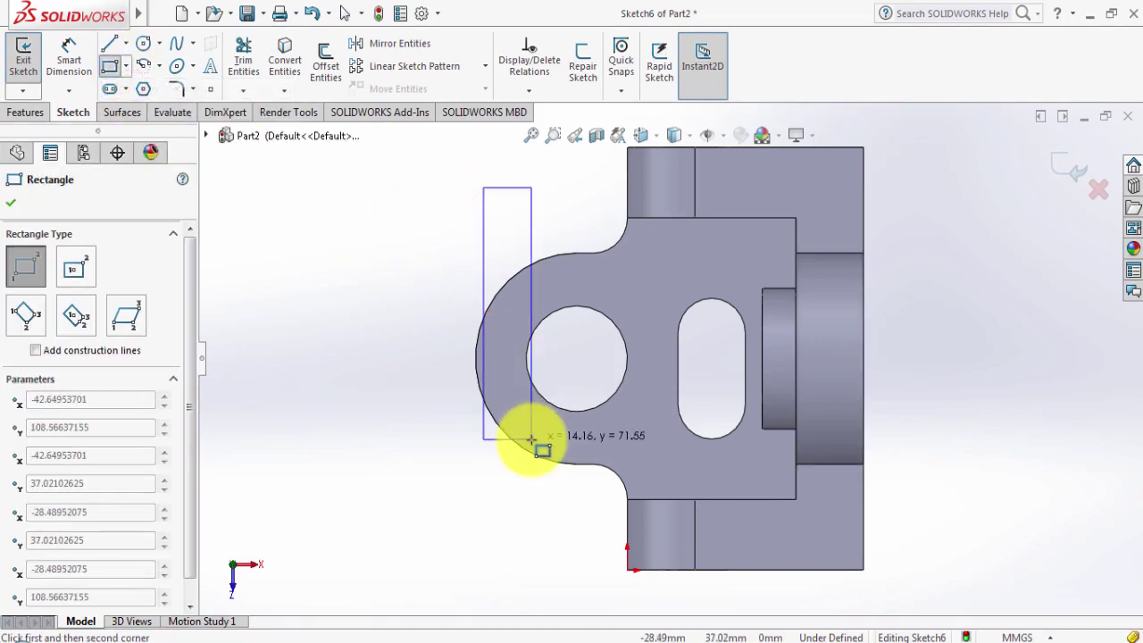
pyautogui.click(571, 486)
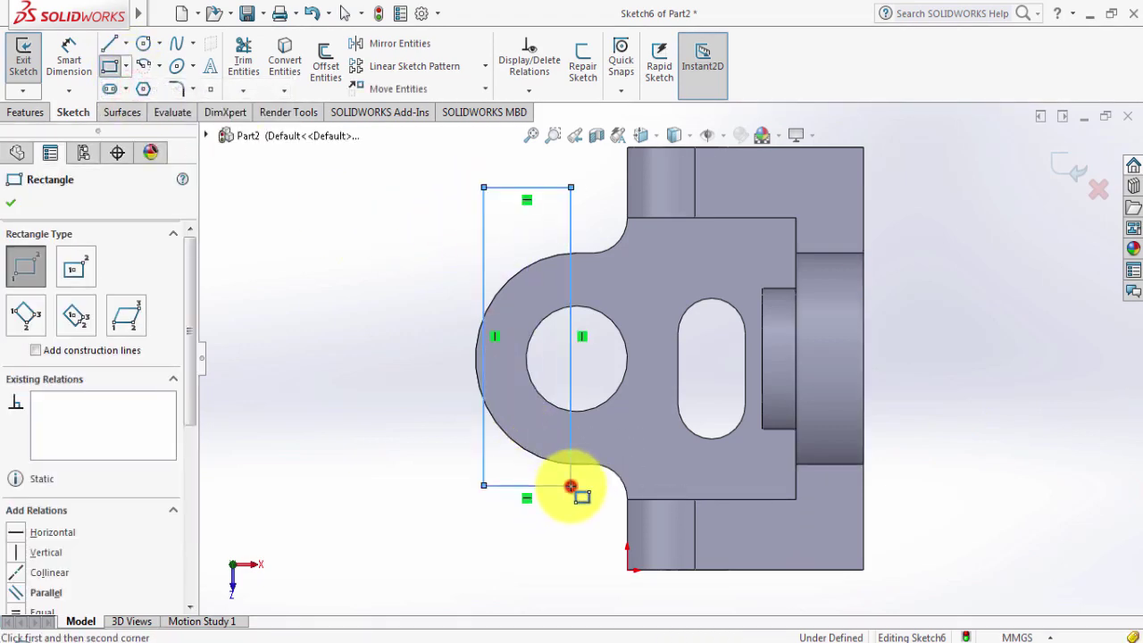
pyautogui.click(371, 634)
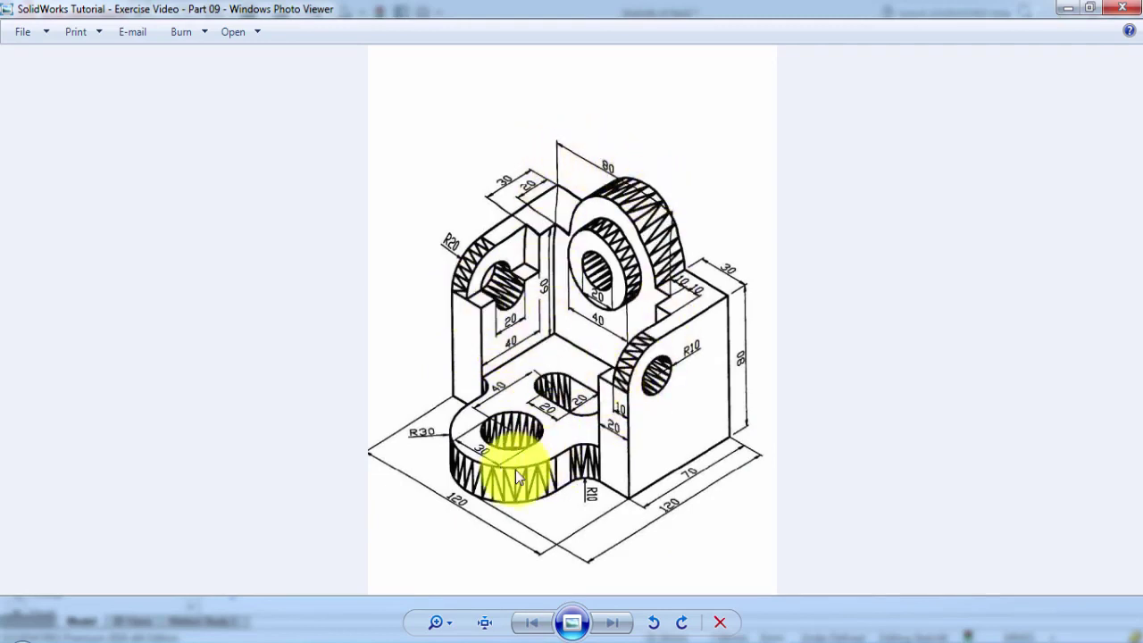
pyautogui.click(378, 616)
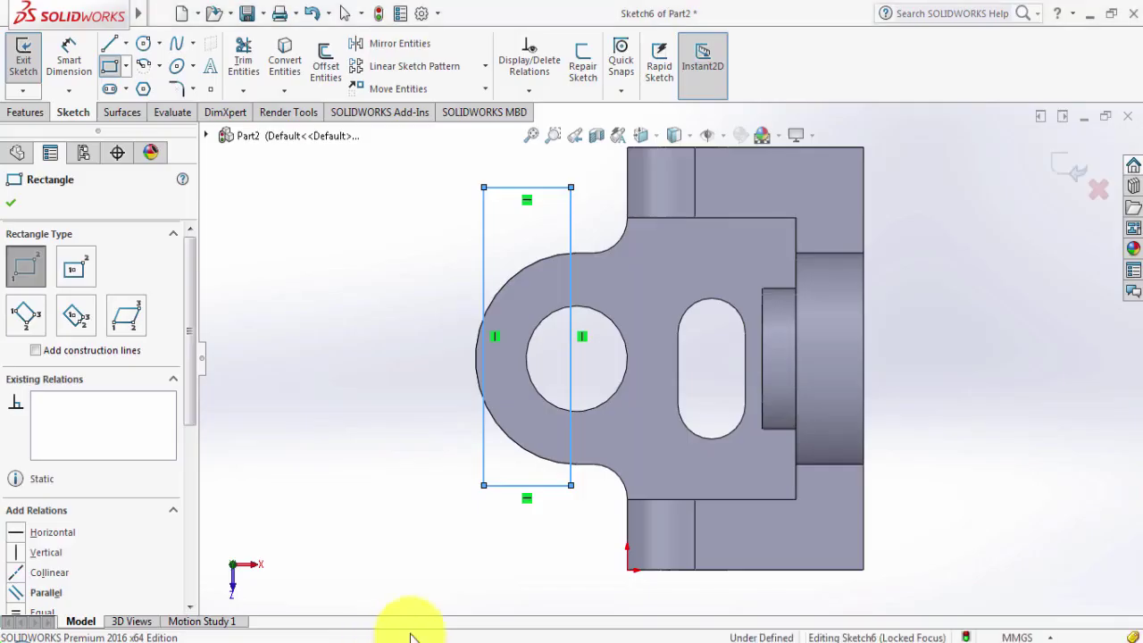
pyautogui.click(69, 55)
# Dimension the rectangle 100 mm tall and 40 mm wide.
pyautogui.click(483, 278)
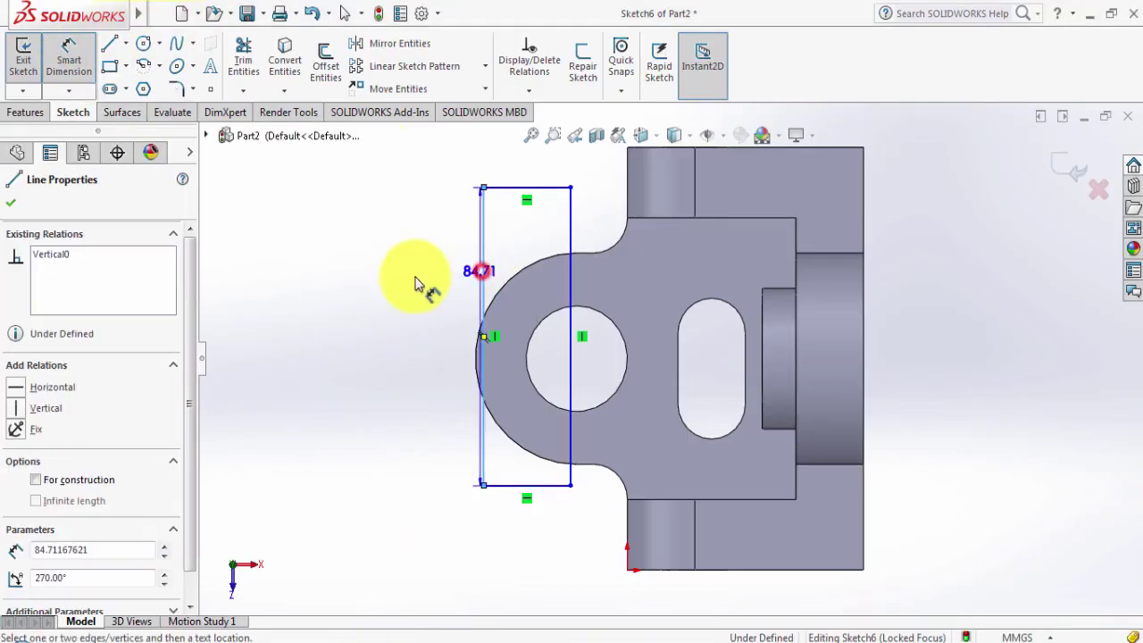
pyautogui.click(391, 295)
pyautogui.write('100')
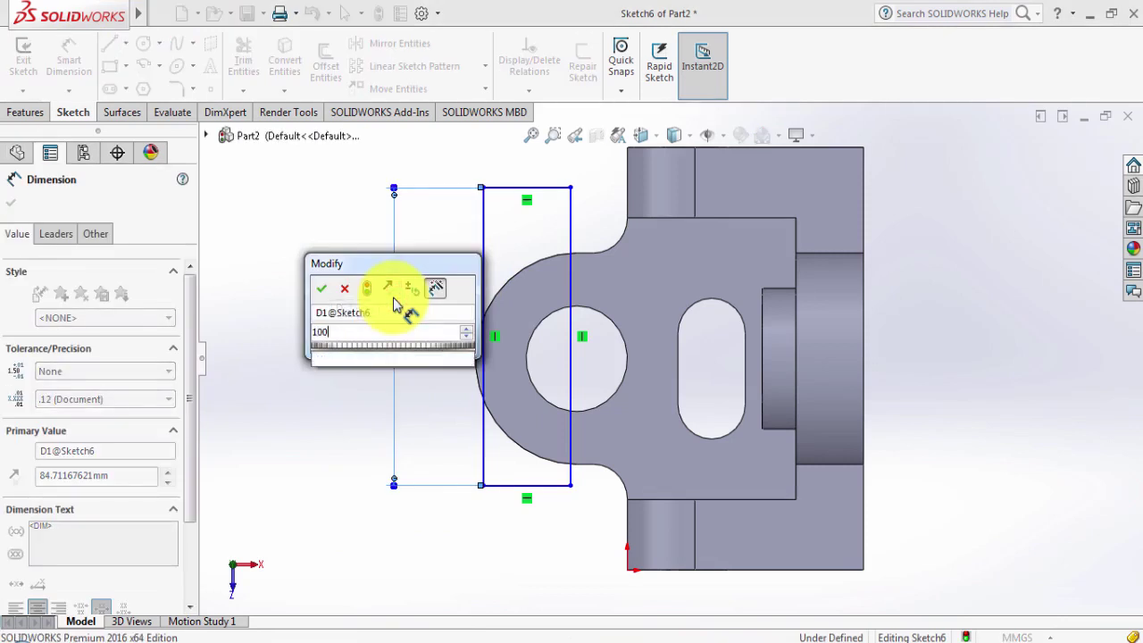
pyautogui.press('Return')
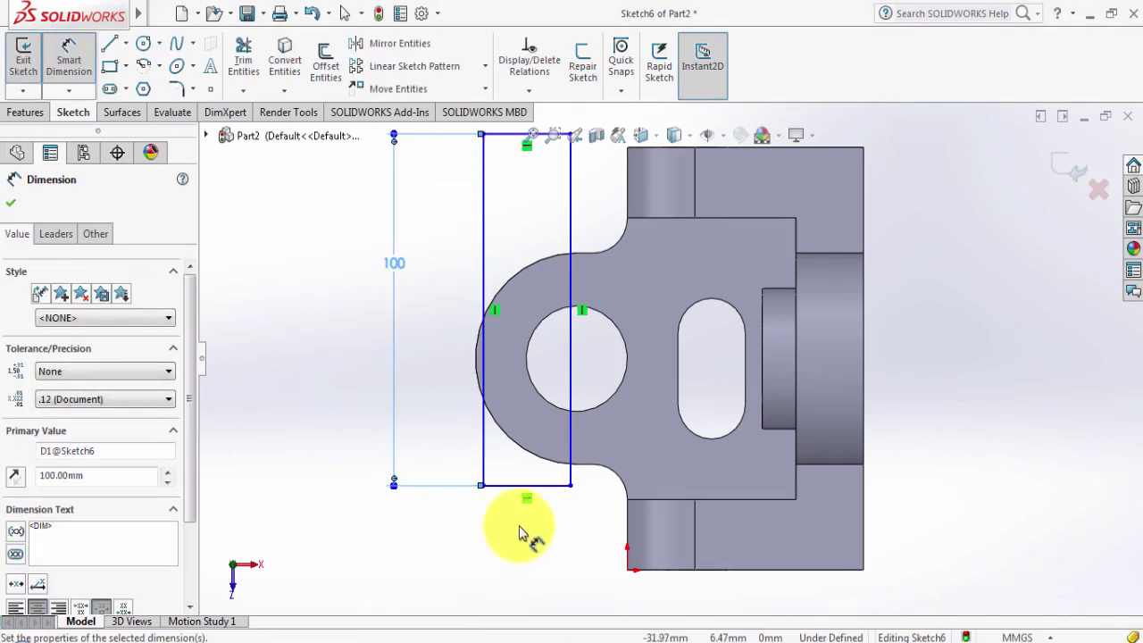
pyautogui.click(508, 496)
pyautogui.click(504, 543)
pyautogui.write('40')
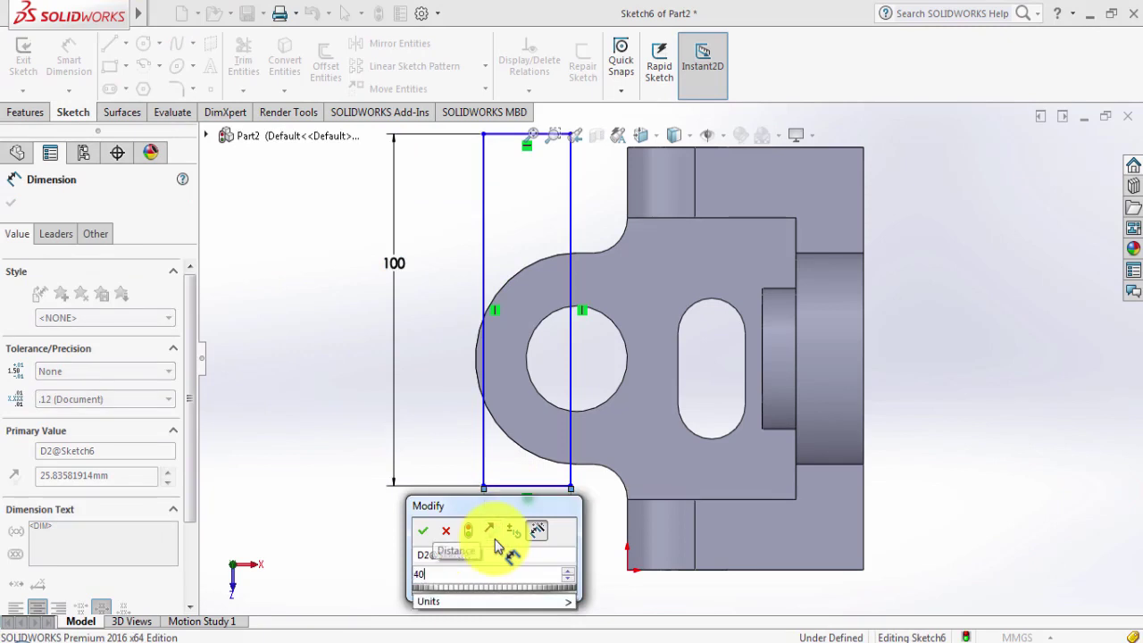
pyautogui.press('Return')
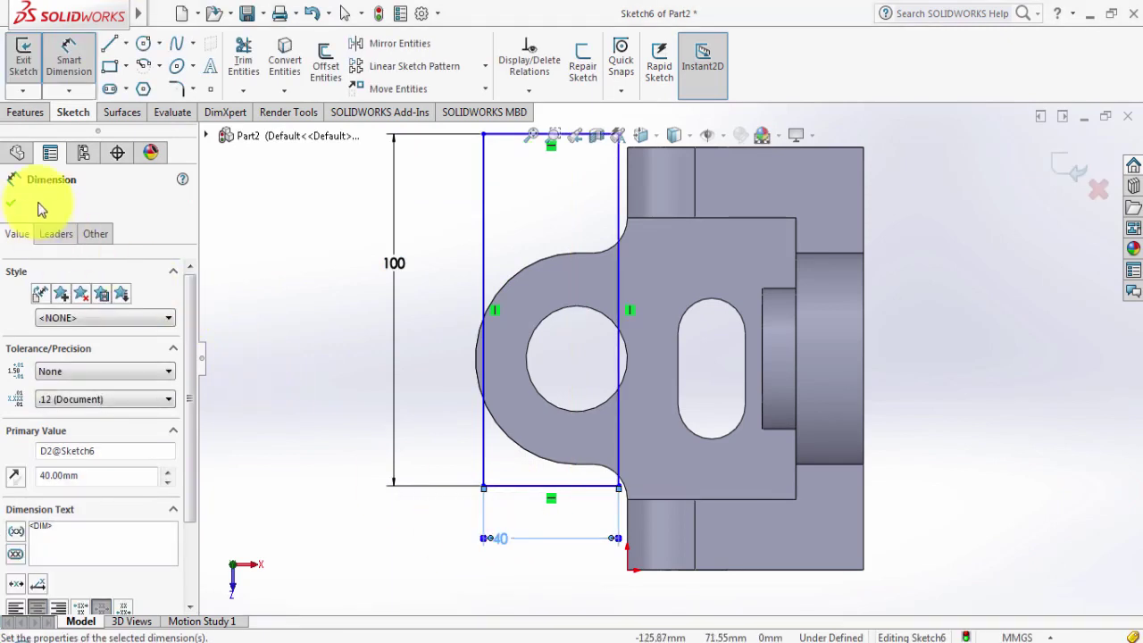
pyautogui.click(14, 203)
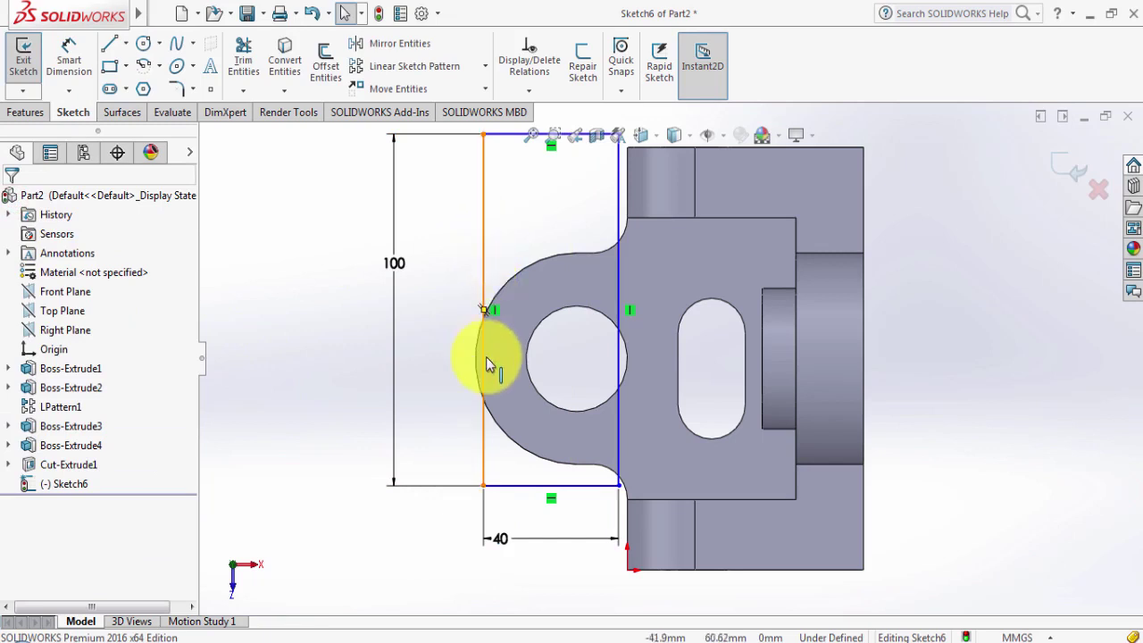
# Make the rectangle's left side collinear with the upright's edge.
pyautogui.click(484, 194)
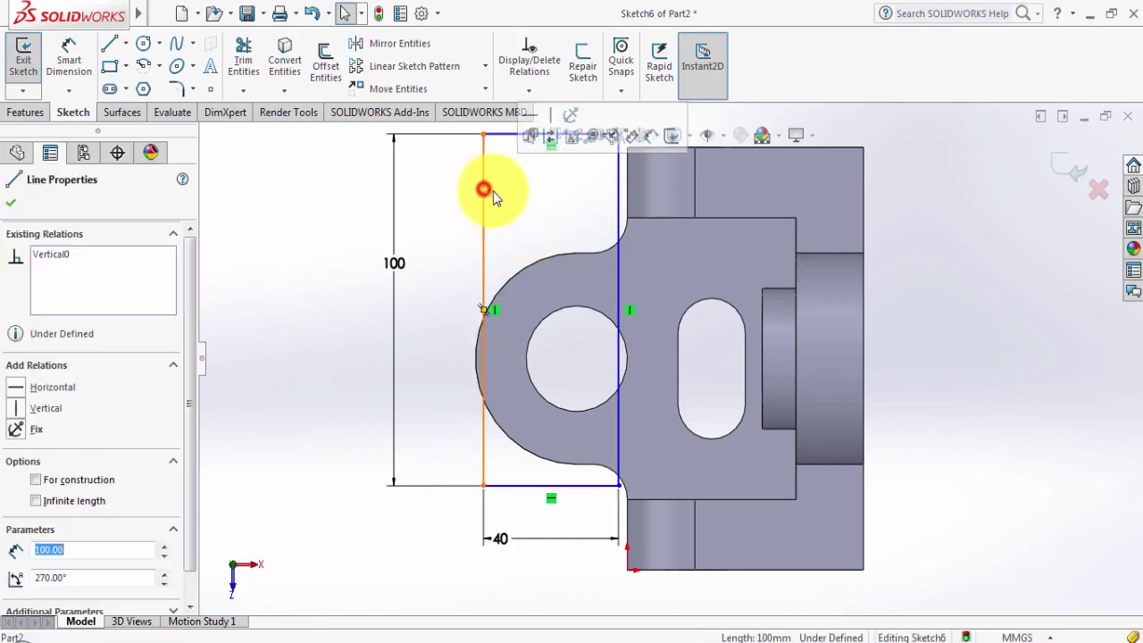
pyautogui.keyDown('ctrl'); pyautogui.click(628, 195); pyautogui.keyUp('ctrl')
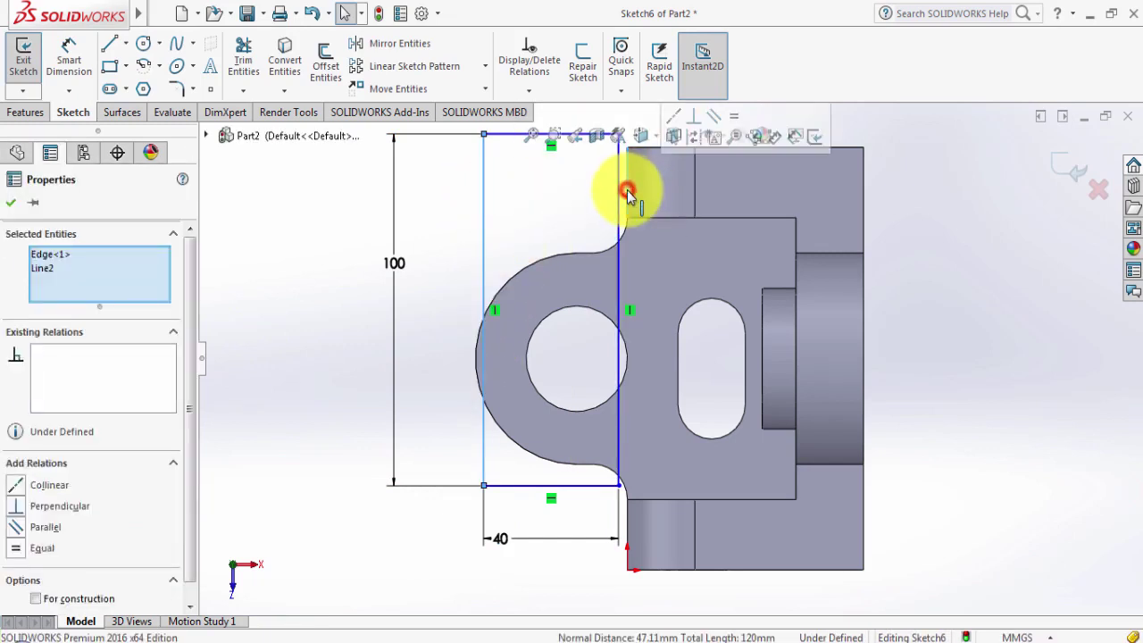
pyautogui.click(674, 122)
pyautogui.click(974, 239)
# Add a Horizontal relation between the left-side midpoint and slot centre, fully defining Sketch6.
pyautogui.press('f')
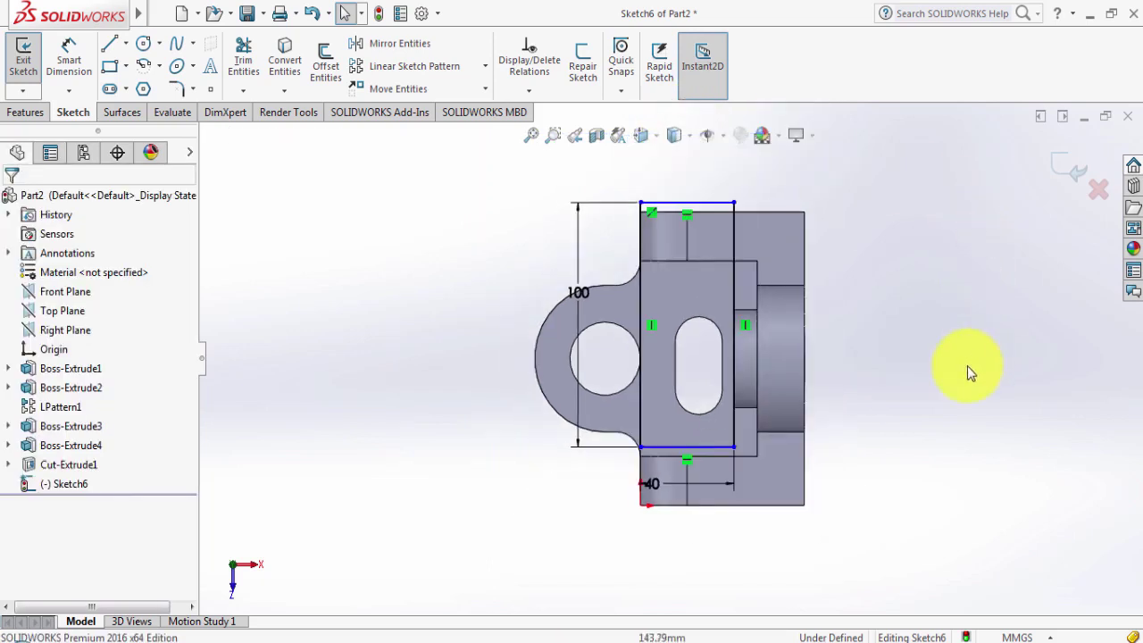
pyautogui.scroll(-2, 804, 294)
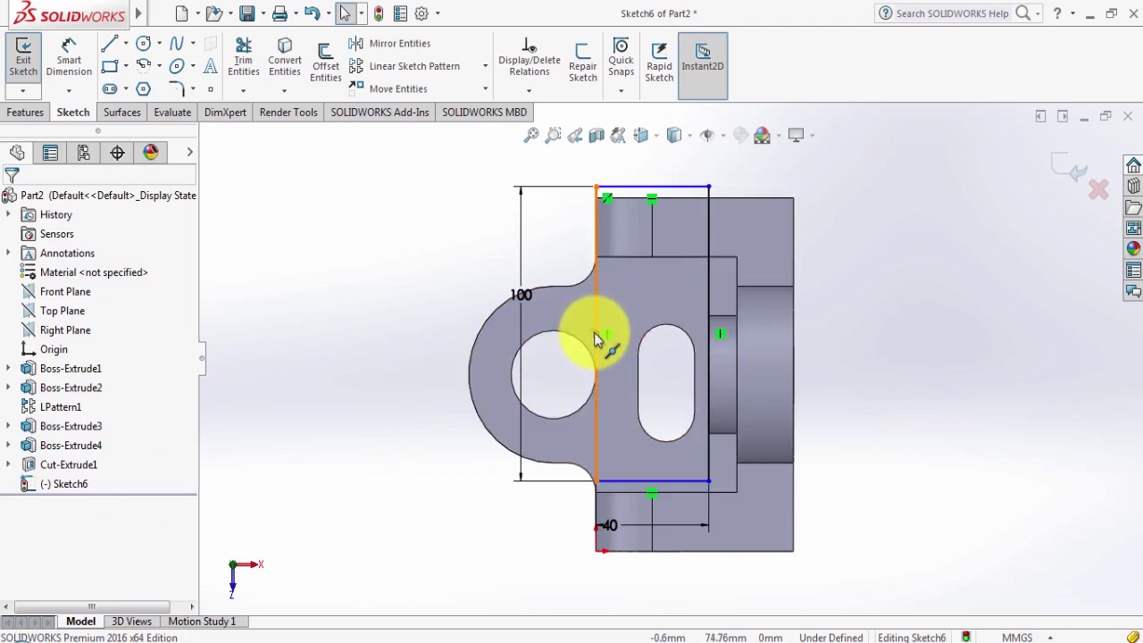
pyautogui.click(594, 334)
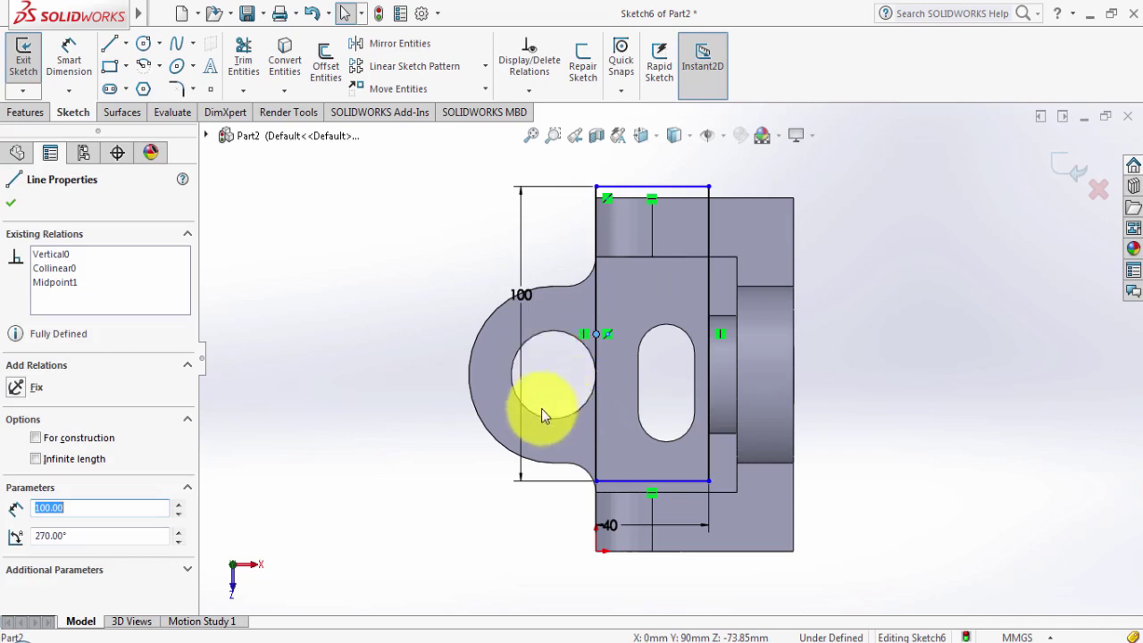
pyautogui.keyDown('ctrl'); pyautogui.click(638, 383); pyautogui.keyUp('ctrl')
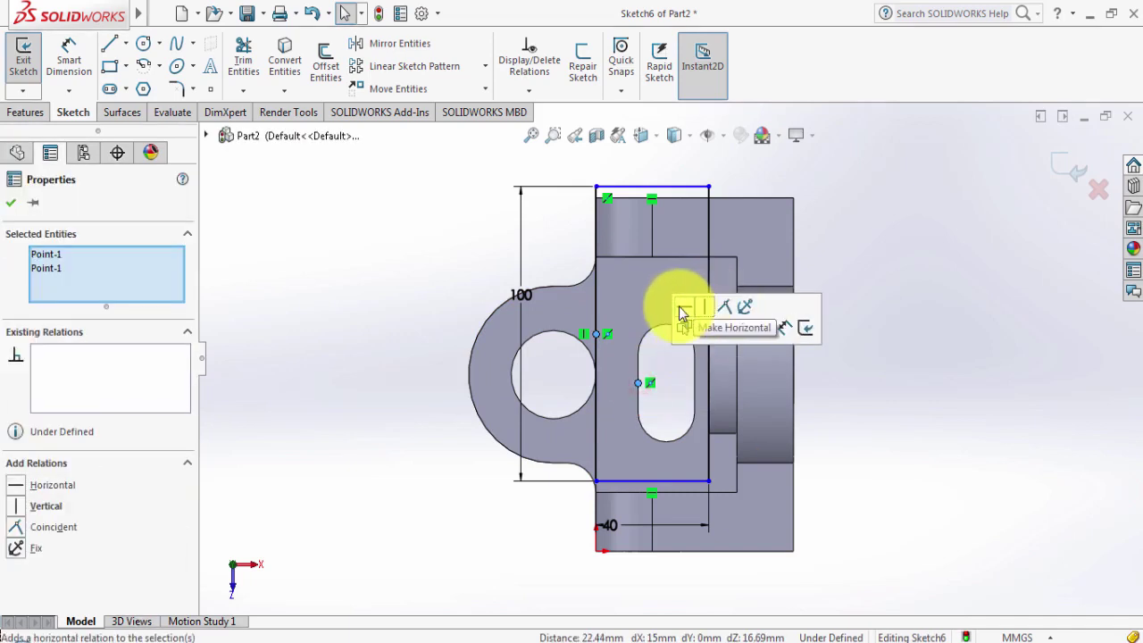
pyautogui.click(684, 308)
pyautogui.click(962, 345)
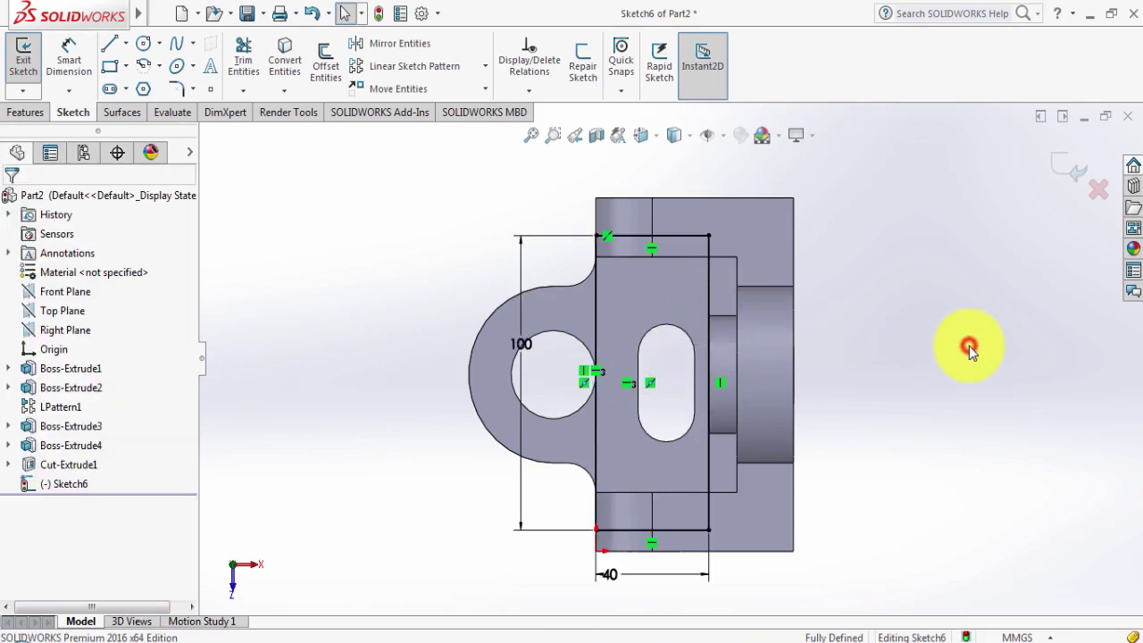
pyautogui.moveTo(834, 393); pyautogui.dragTo(931, 261, button='middle')
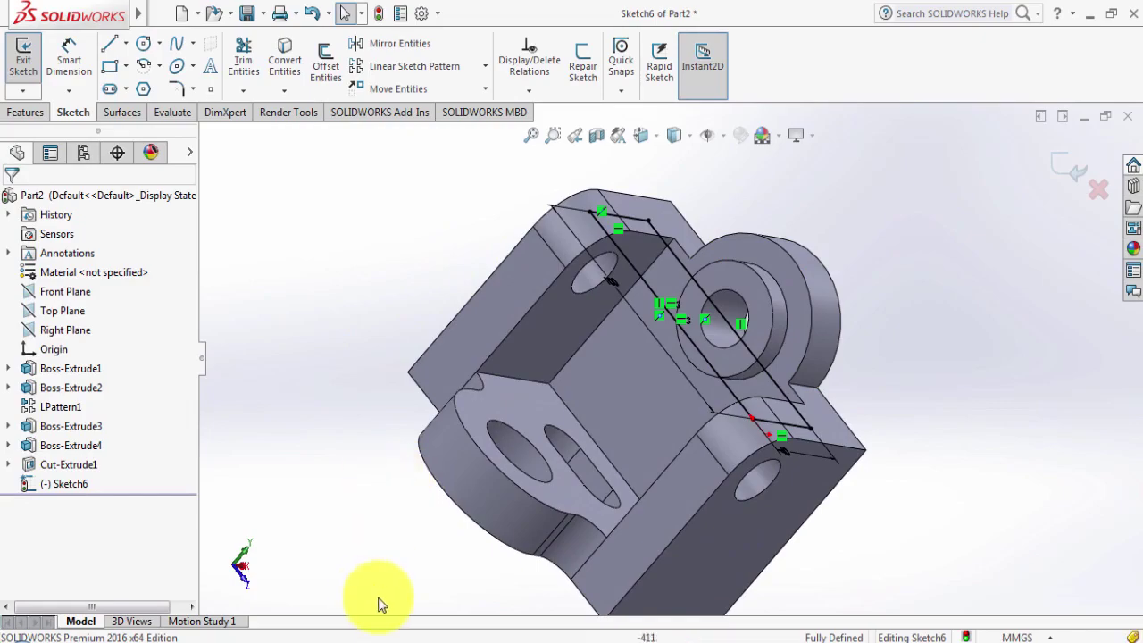
pyautogui.click(361, 637)
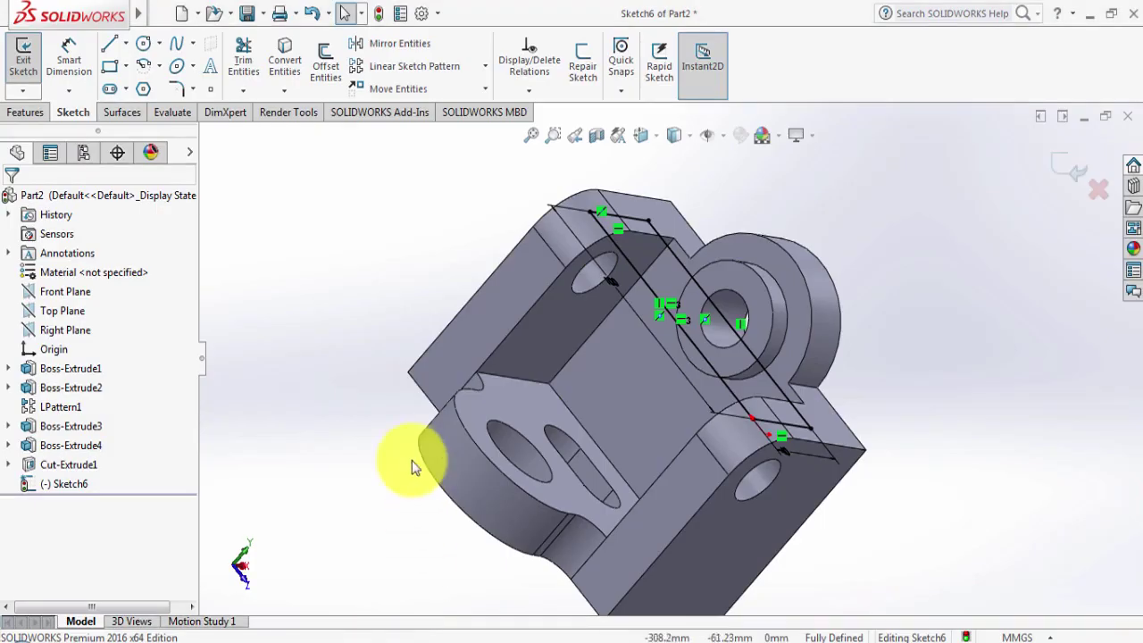
# Cut the slot sketch into the part as a 20 mm blind extruded cut.
pyautogui.click(38, 112)
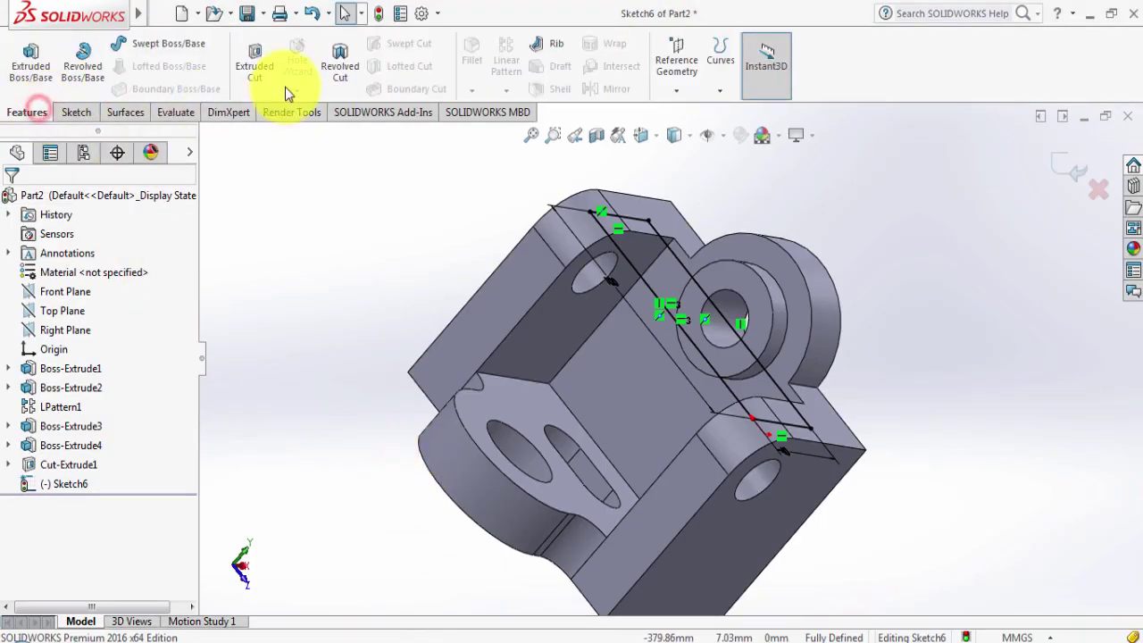
pyautogui.click(254, 57)
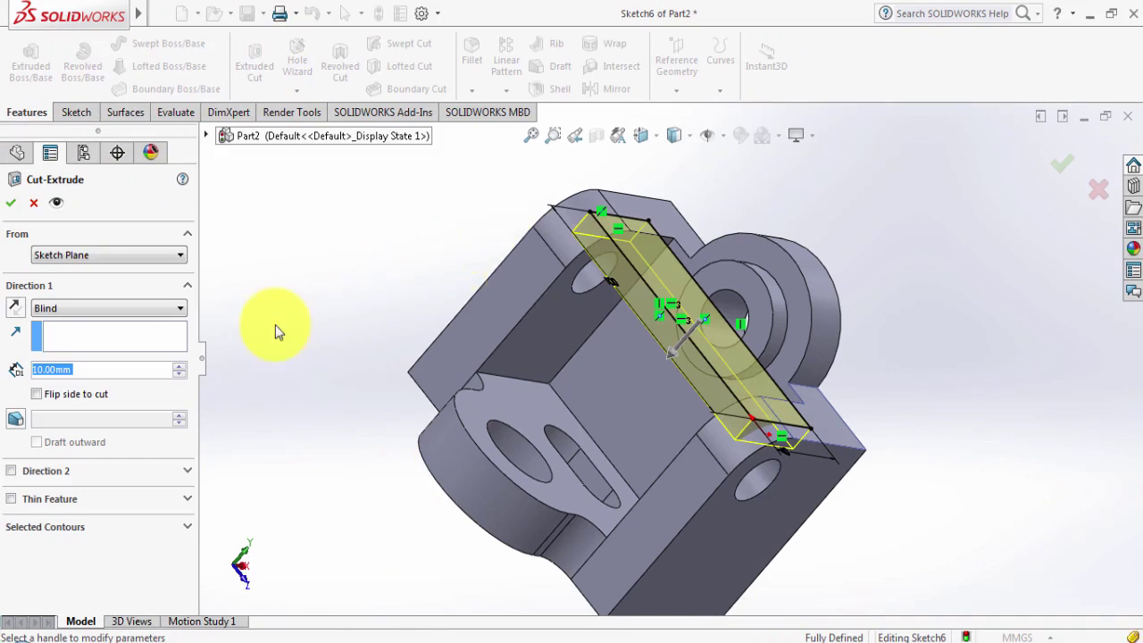
pyautogui.write('20')
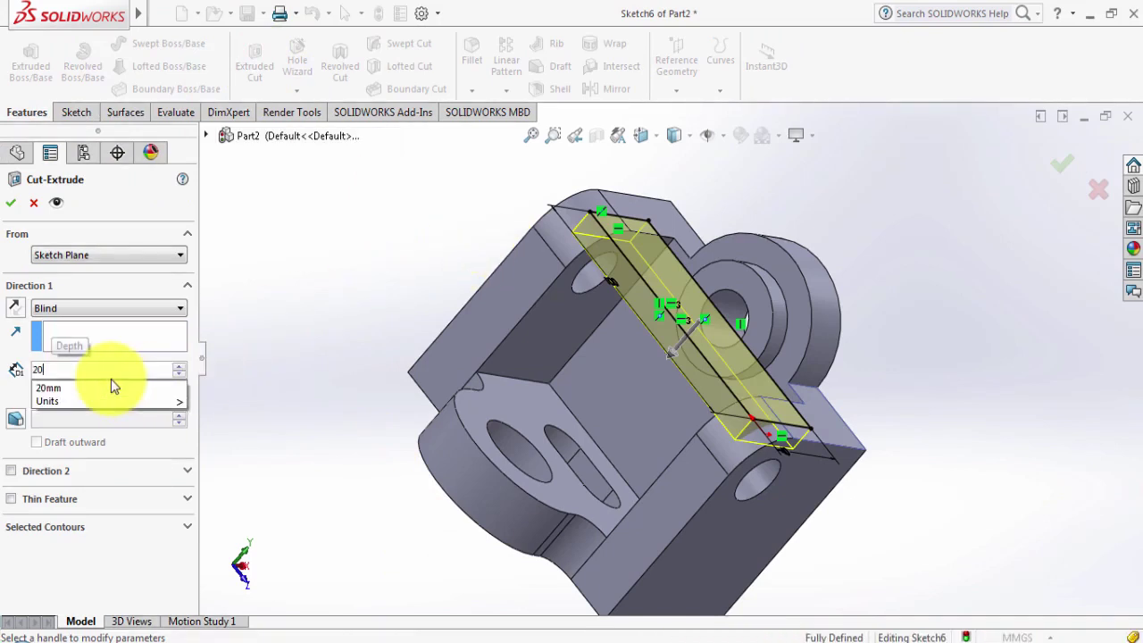
pyautogui.press('Return')
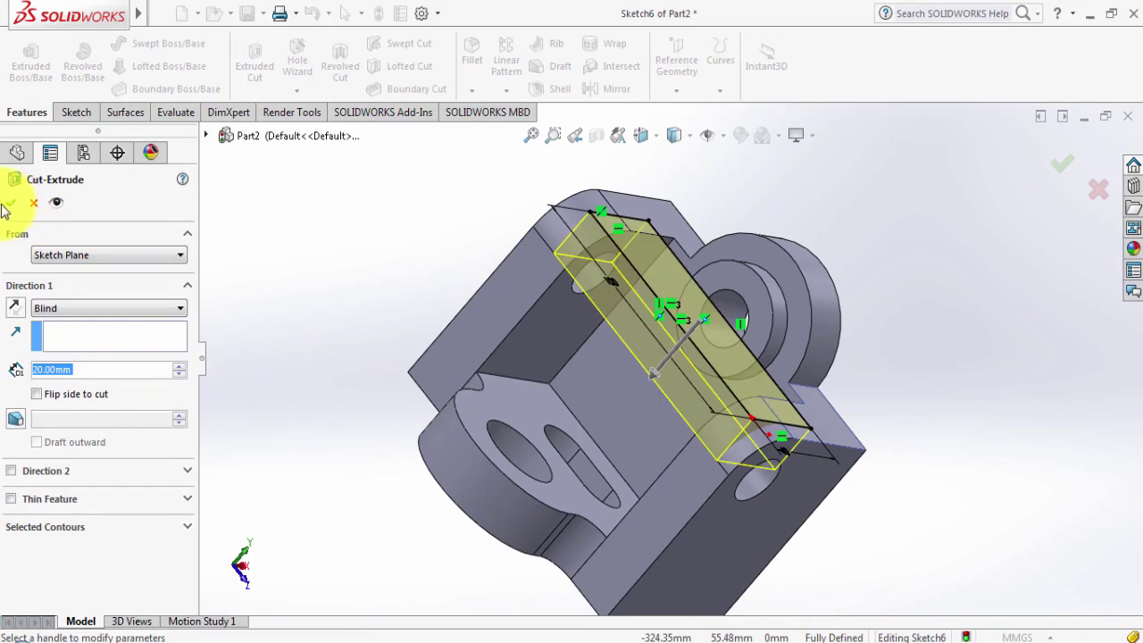
pyautogui.rightClick(306, 237)
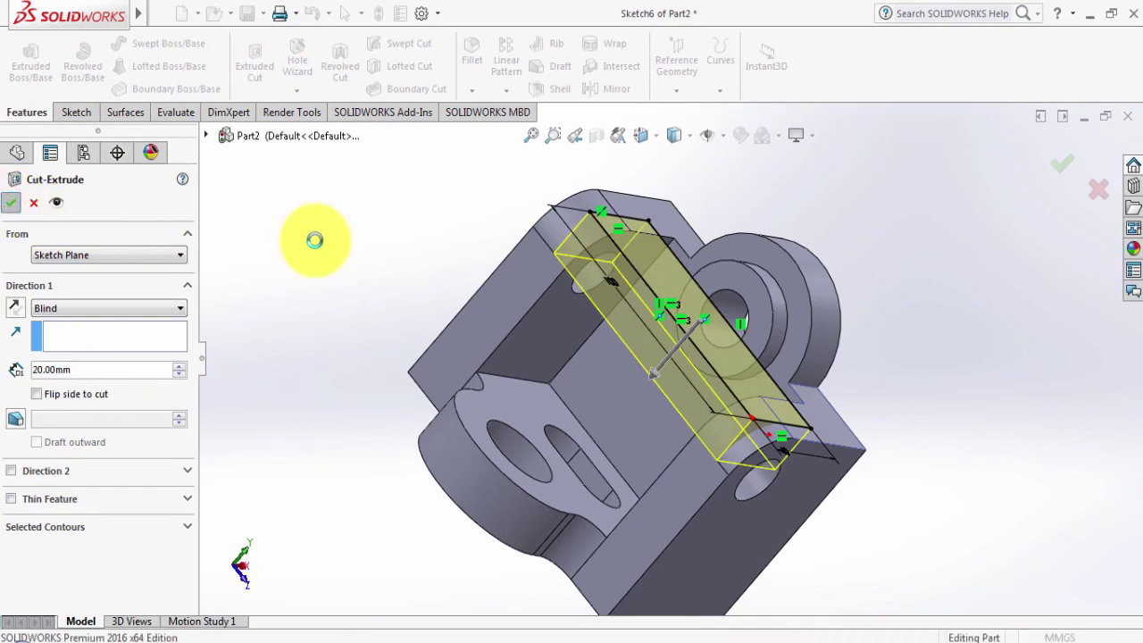
# Inspect the new cut and set the view to isometric, checking against the reference drawing.
pyautogui.moveTo(339, 275)
pyautogui.mouseDown(button='middle')
pyautogui.moveTo(337, 189)
pyautogui.moveTo(349, 199)
pyautogui.mouseUp(button='middle')
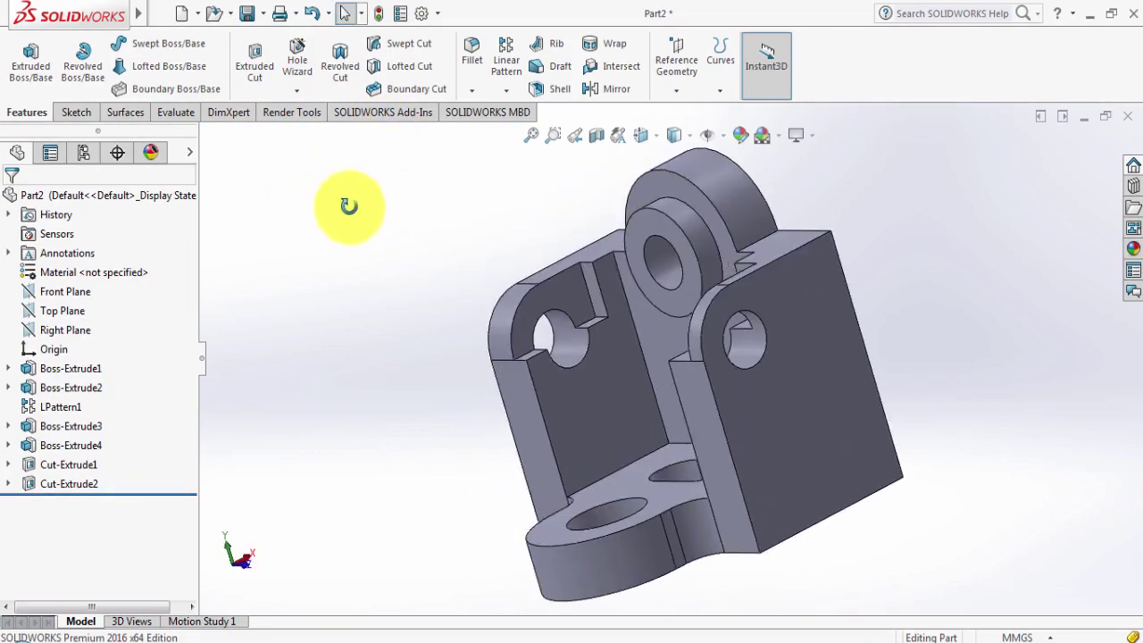
pyautogui.hotkey('ctrl', '4')
pyautogui.press('space')
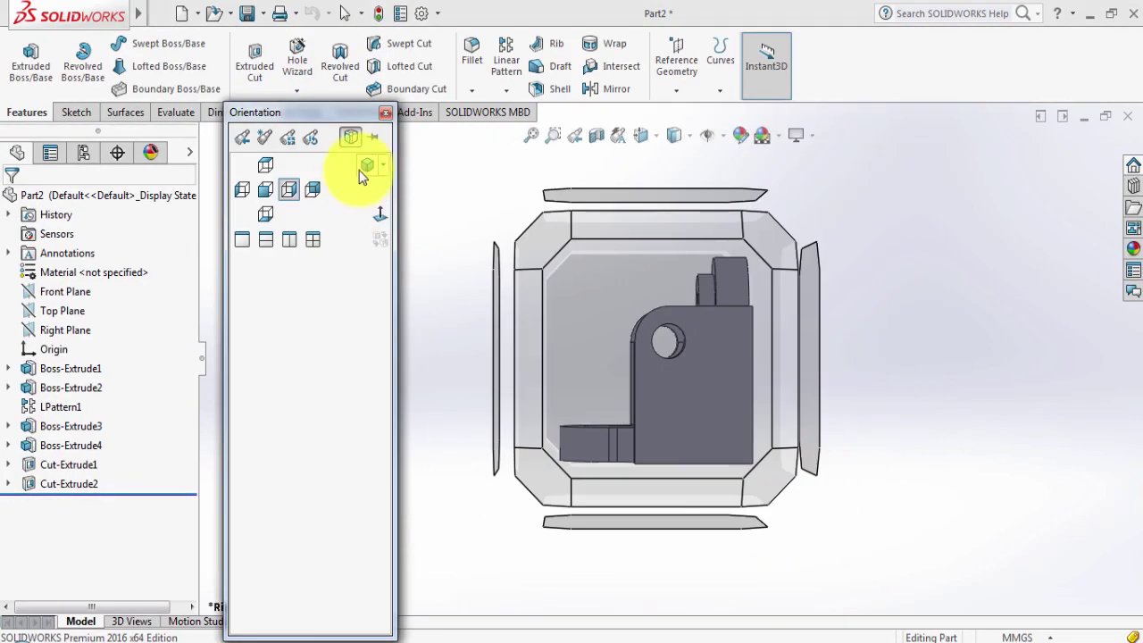
pyautogui.click(366, 172)
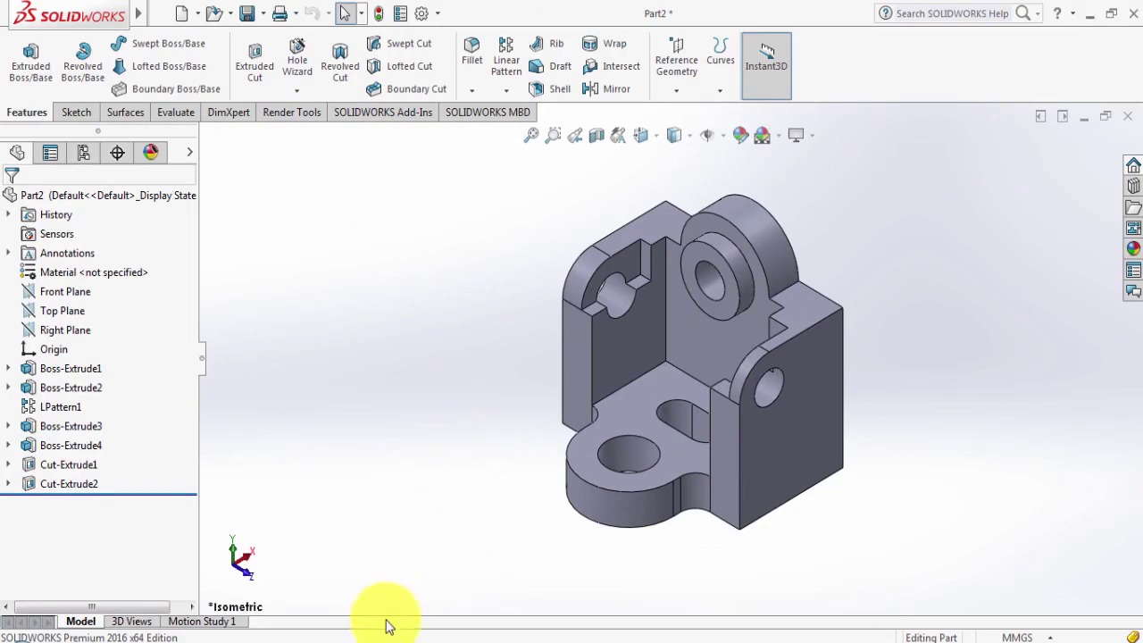
pyautogui.click(343, 634)
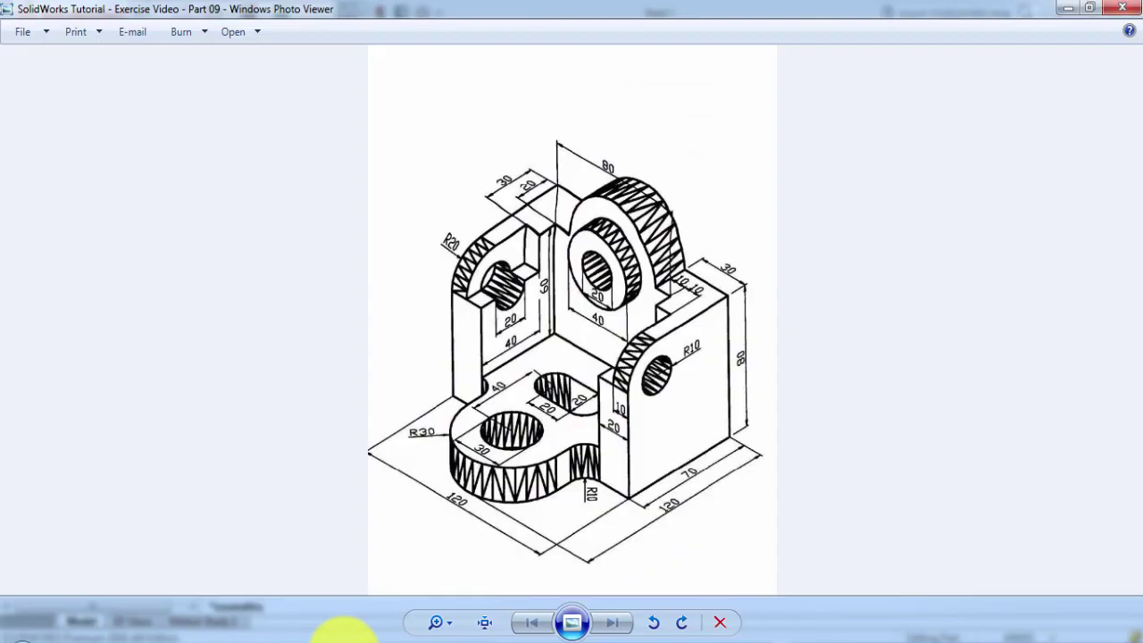
pyautogui.click(344, 634)
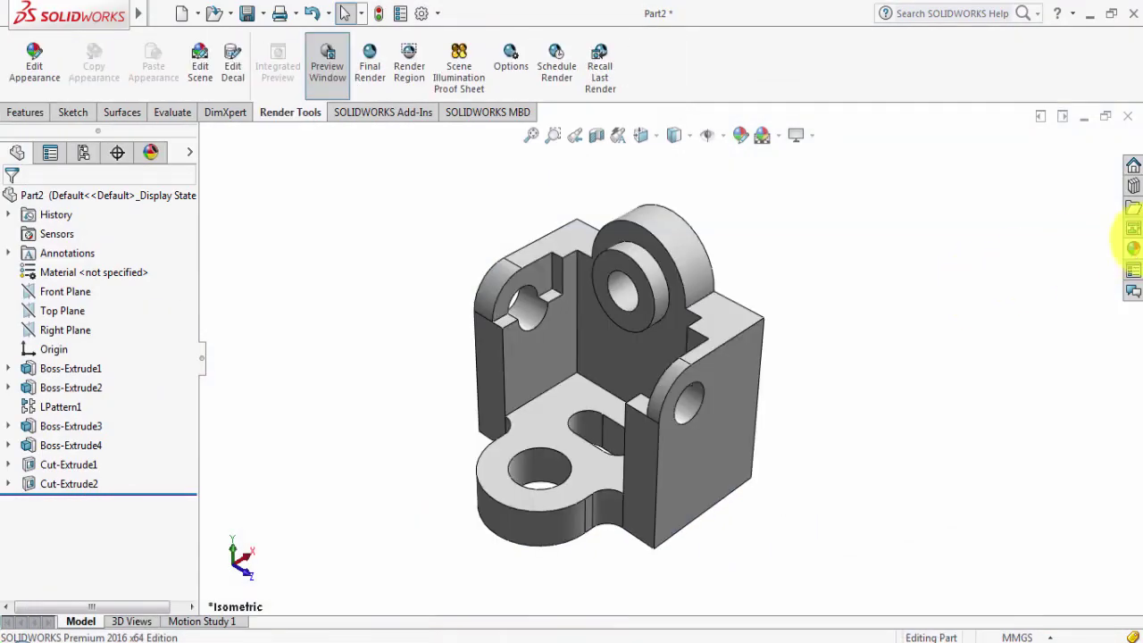
# Apply blue anodized aluminum from Metal > Aluminum in the appearances library to the whole part.
pyautogui.click(1132, 248)
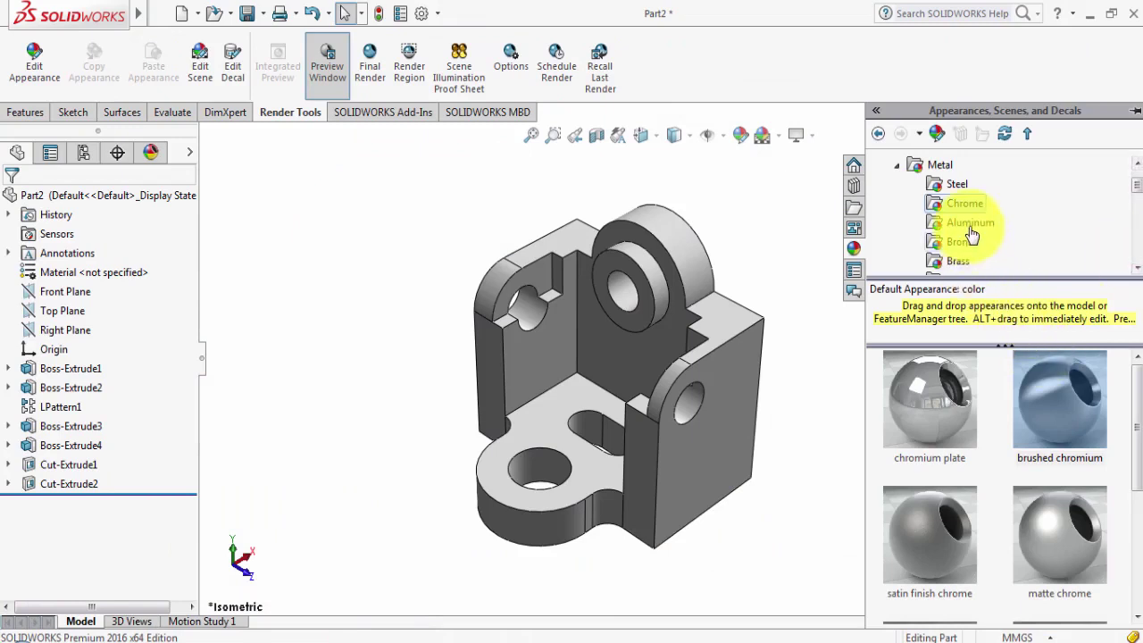
pyautogui.click(952, 185)
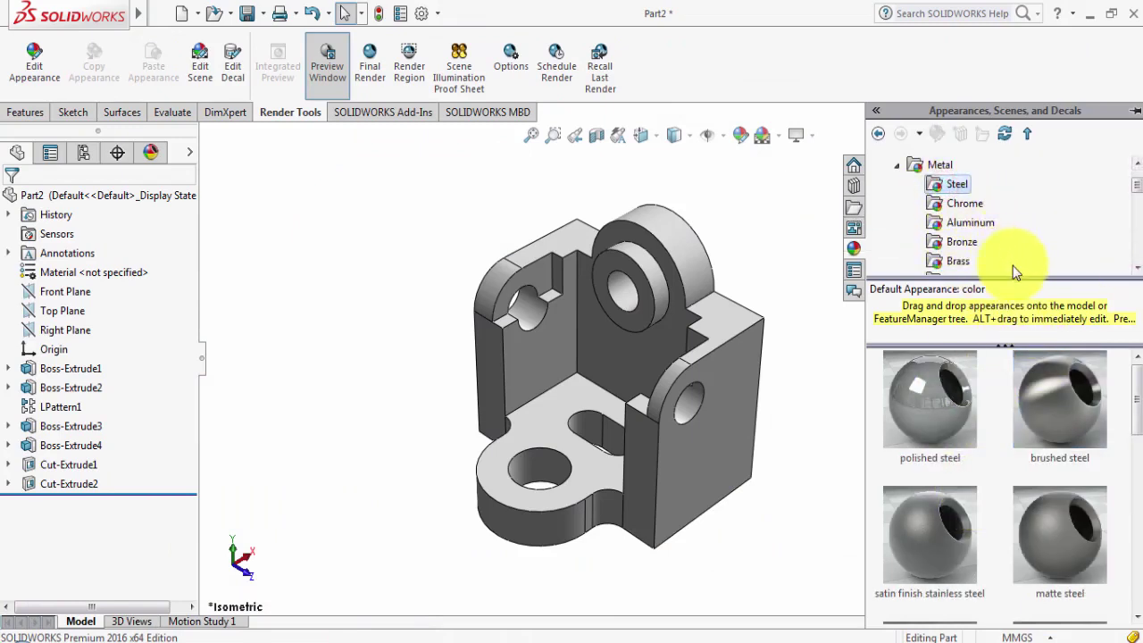
pyautogui.click(967, 222)
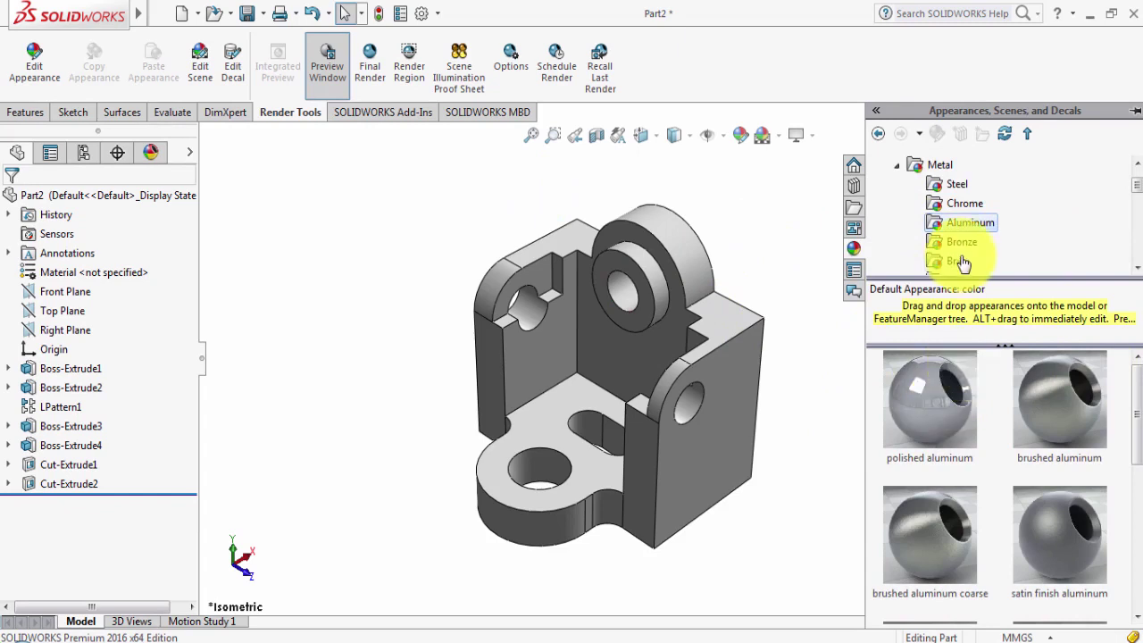
pyautogui.scroll(-3, 969, 252)
pyautogui.scroll(-1, 968, 253)
pyautogui.scroll(2, 968, 253)
pyautogui.scroll(3, 969, 253)
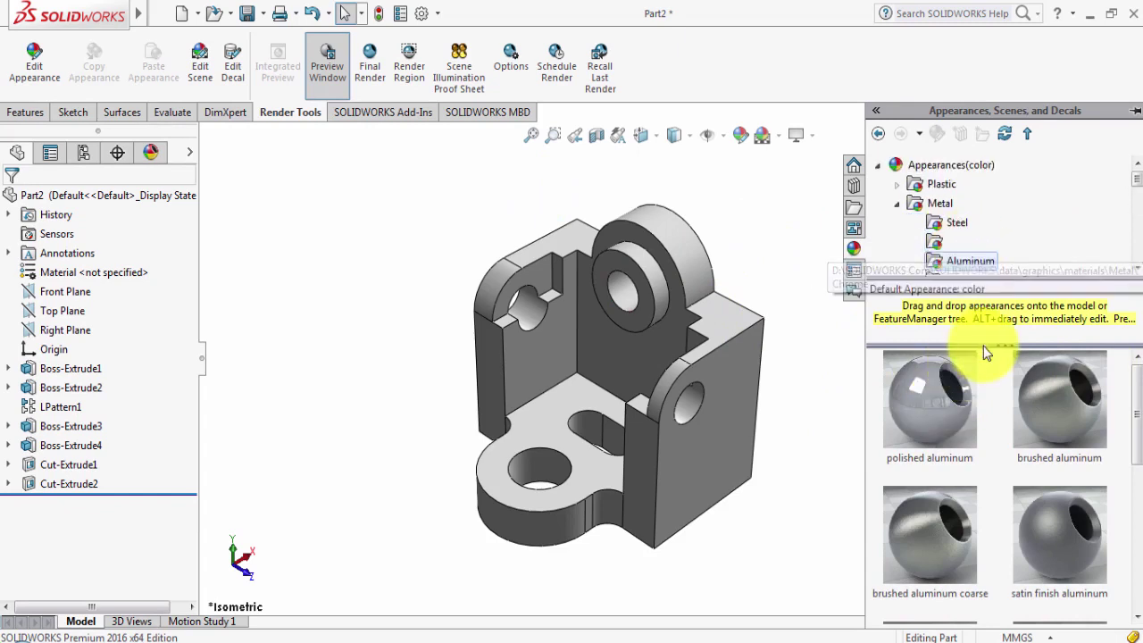
pyautogui.scroll(-5, 978, 422)
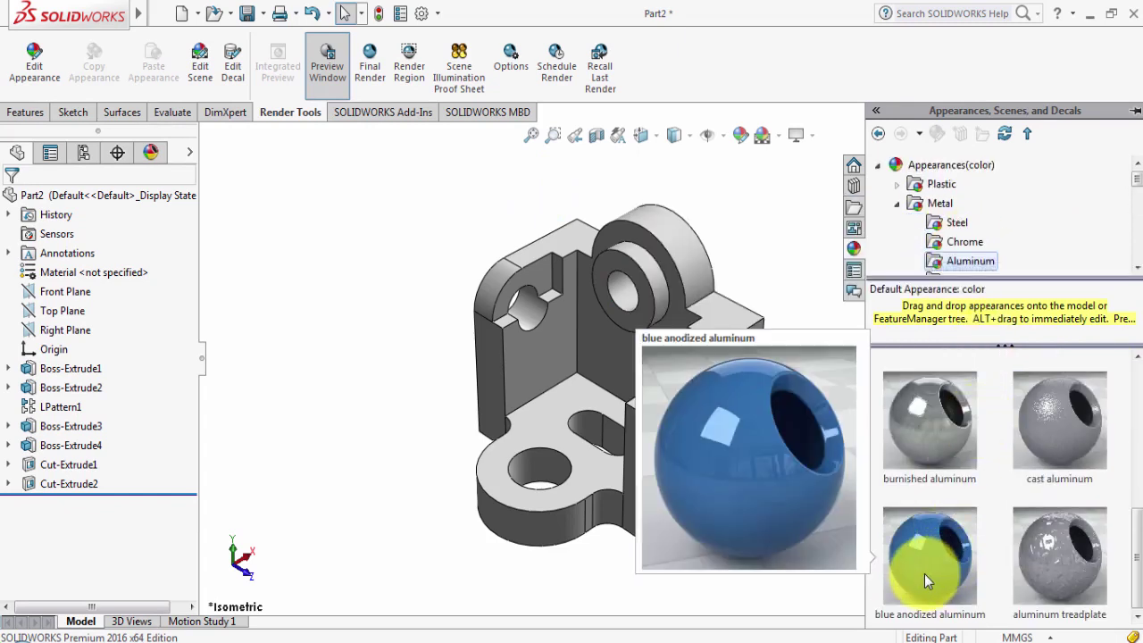
pyautogui.moveTo(924, 569); pyautogui.dragTo(611, 293)
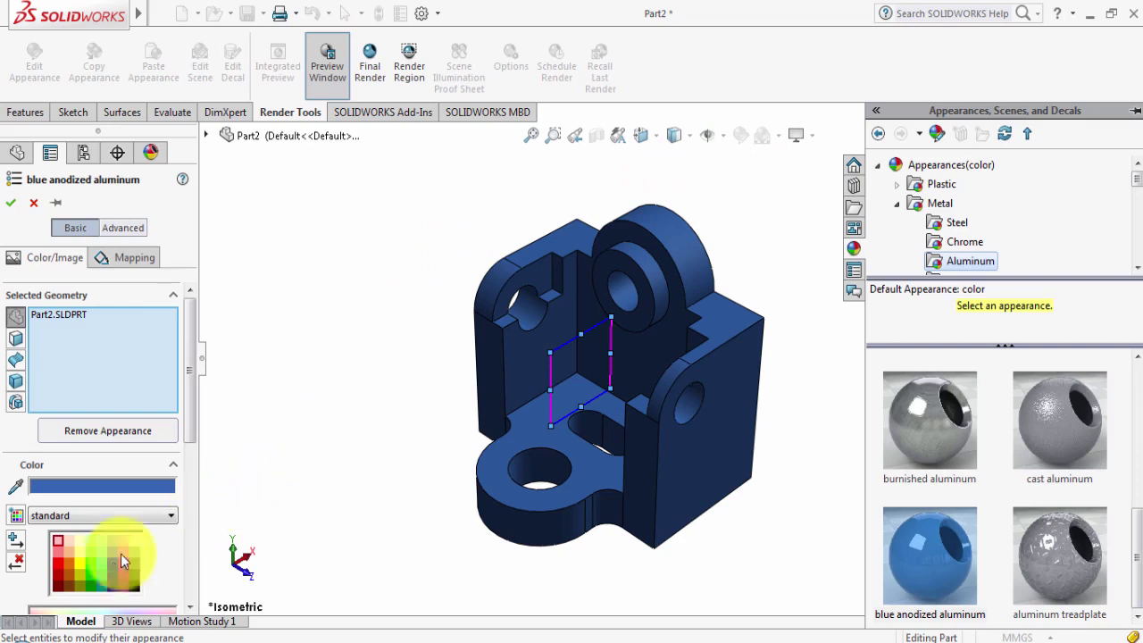
# After trying purple, cyan and yellow swatches, colour the part bright green and accept the appearance.
pyautogui.click(112, 552)
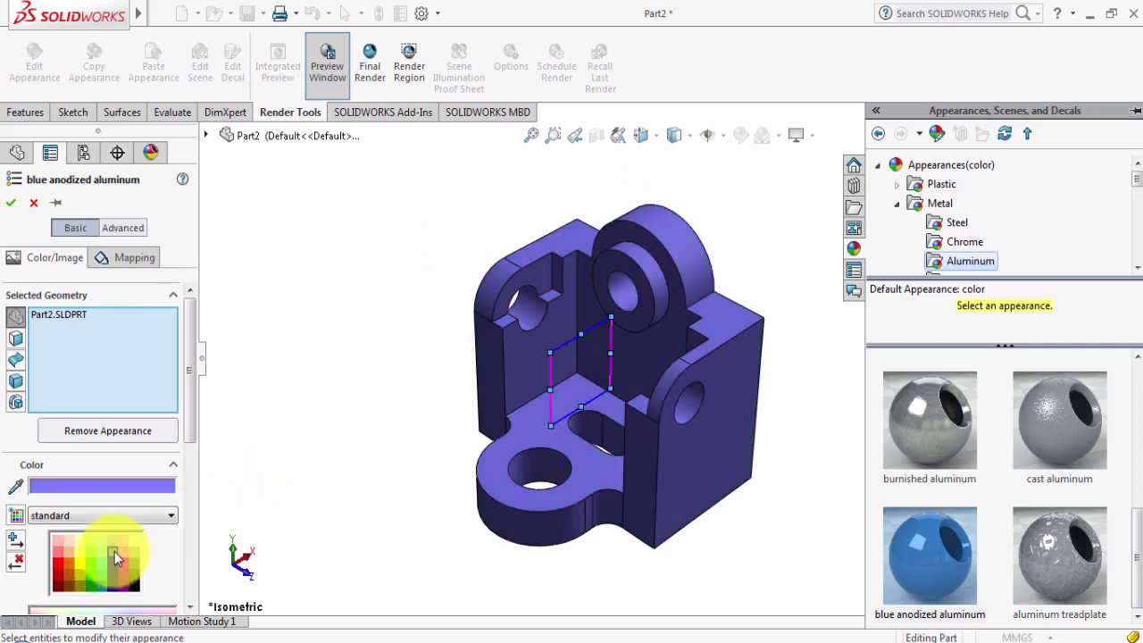
pyautogui.click(104, 561)
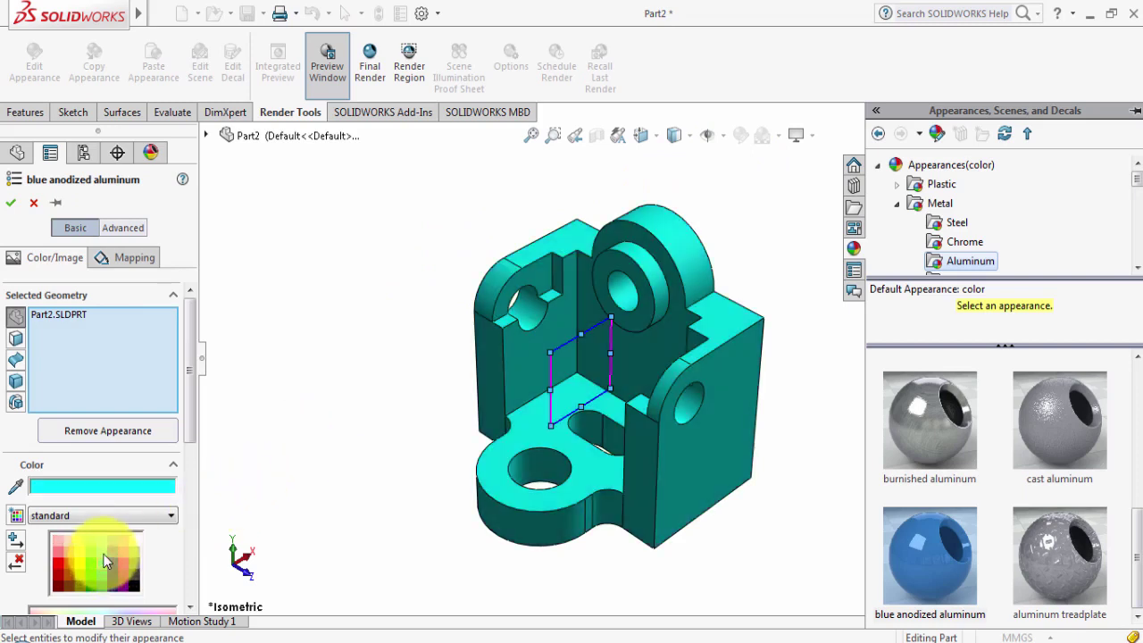
pyautogui.click(99, 552)
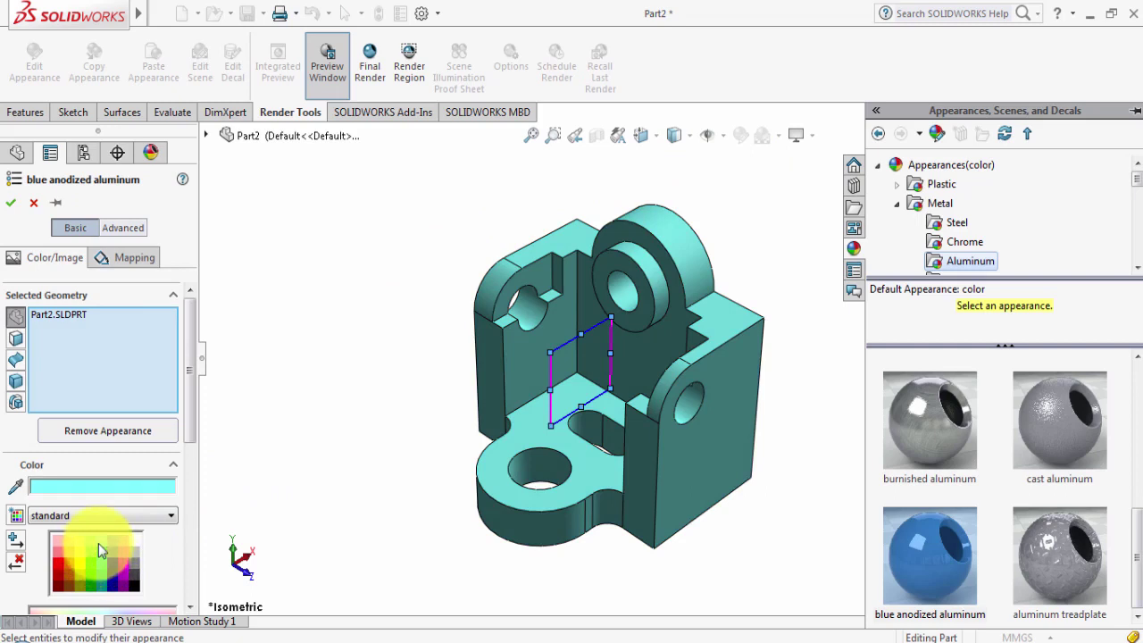
pyautogui.click(86, 549)
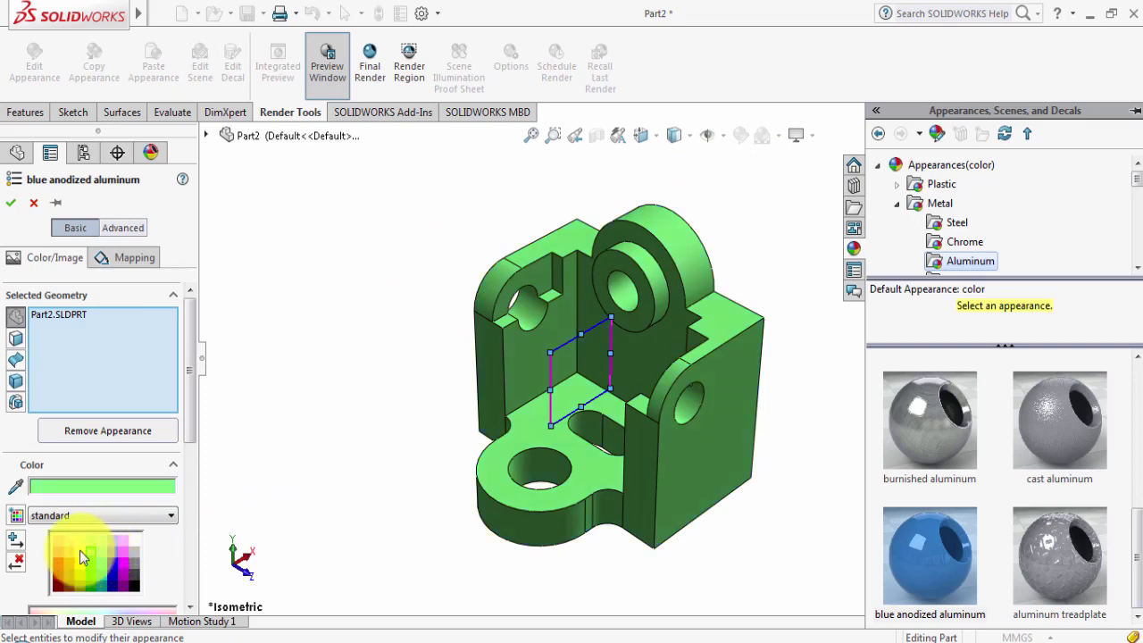
pyautogui.click(94, 548)
pyautogui.click(92, 543)
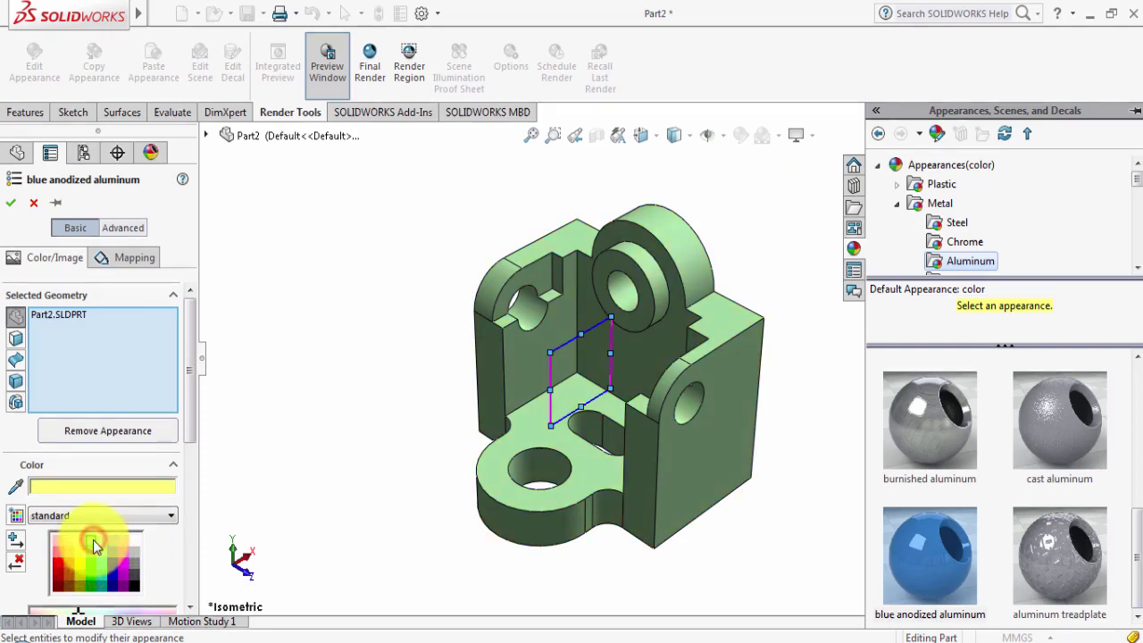
pyautogui.click(92, 550)
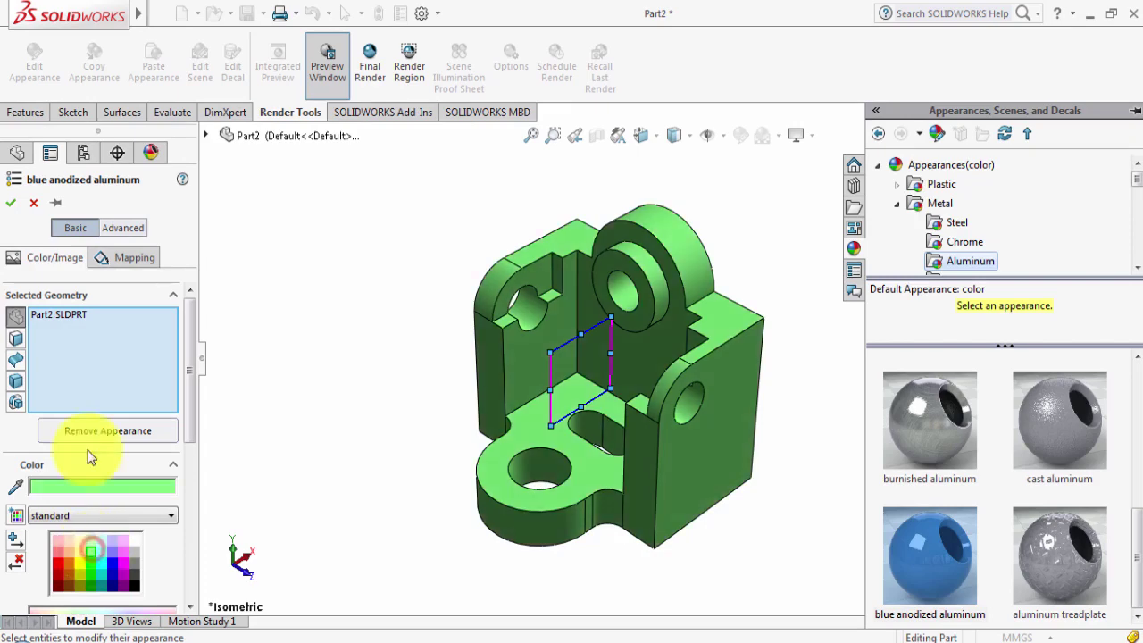
pyautogui.click(11, 205)
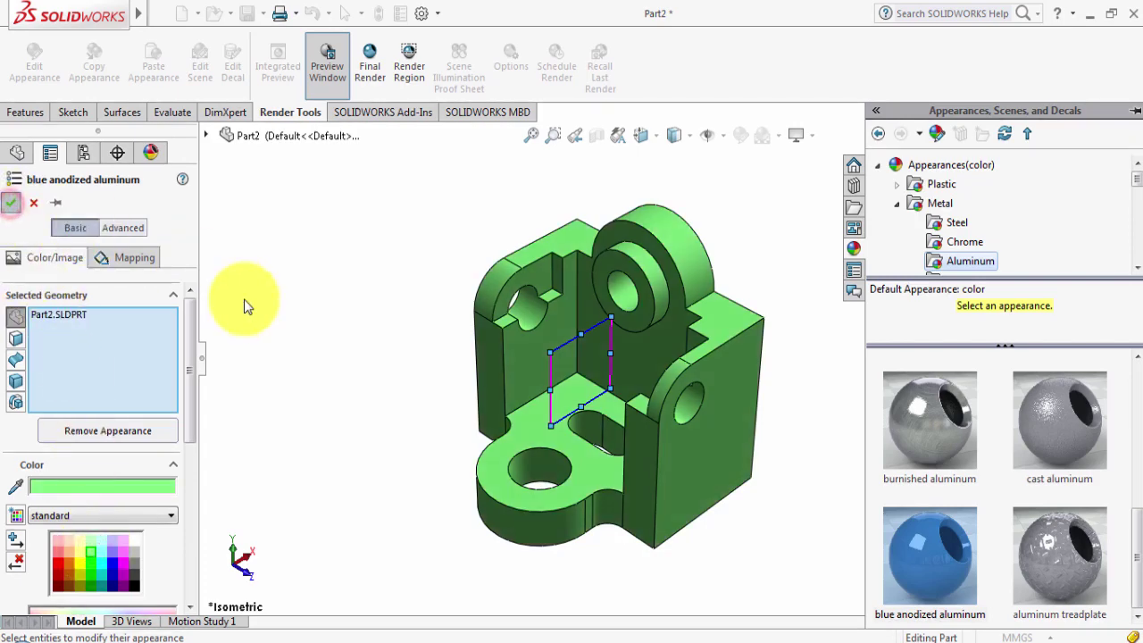
pyautogui.click(279, 327)
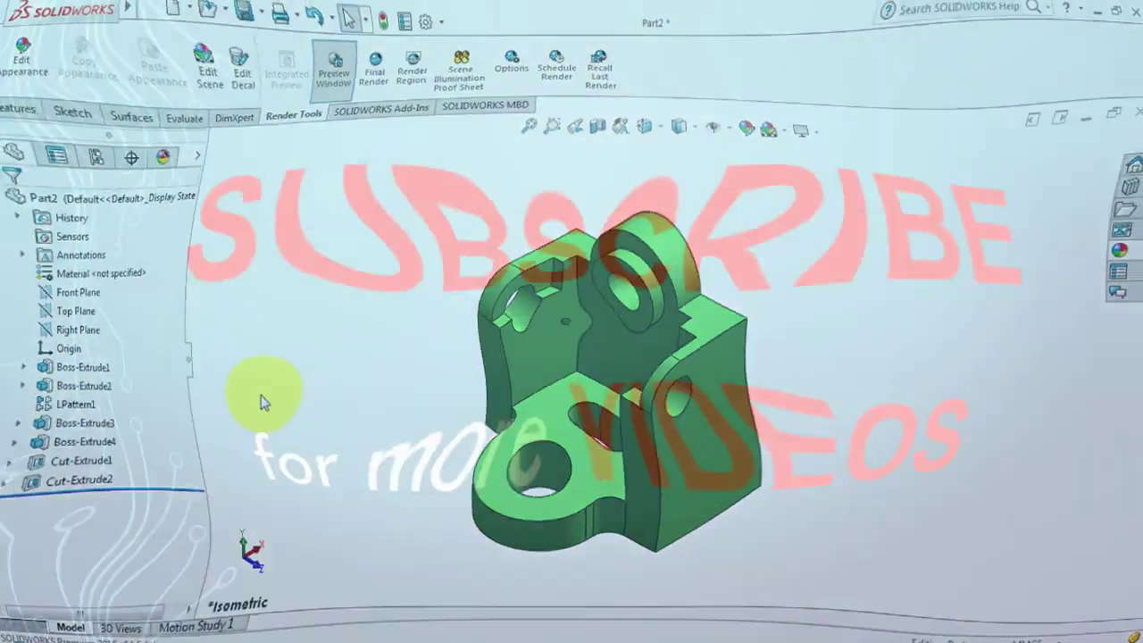